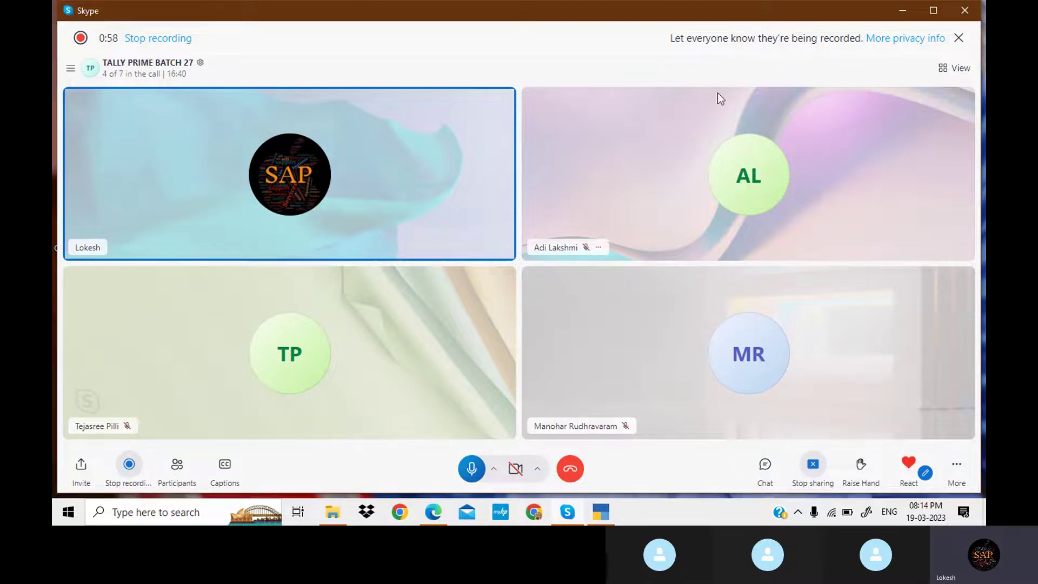
# Switch to the exercise PDF and copy the company heading ANDHRA TRADERS from Problem-17.
pyautogui.click(894, 10)
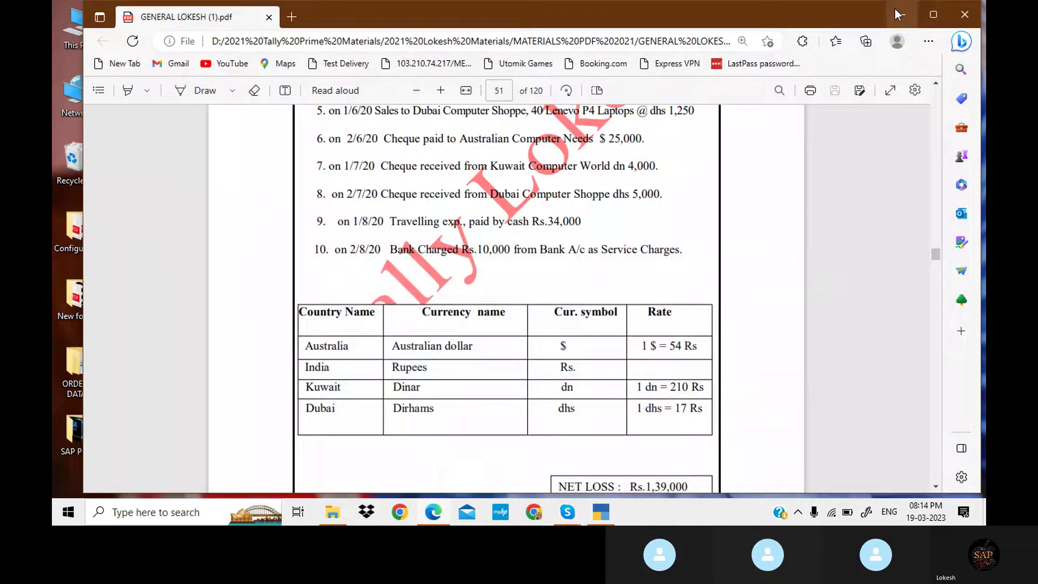
pyautogui.scroll(-10, 302, 169)
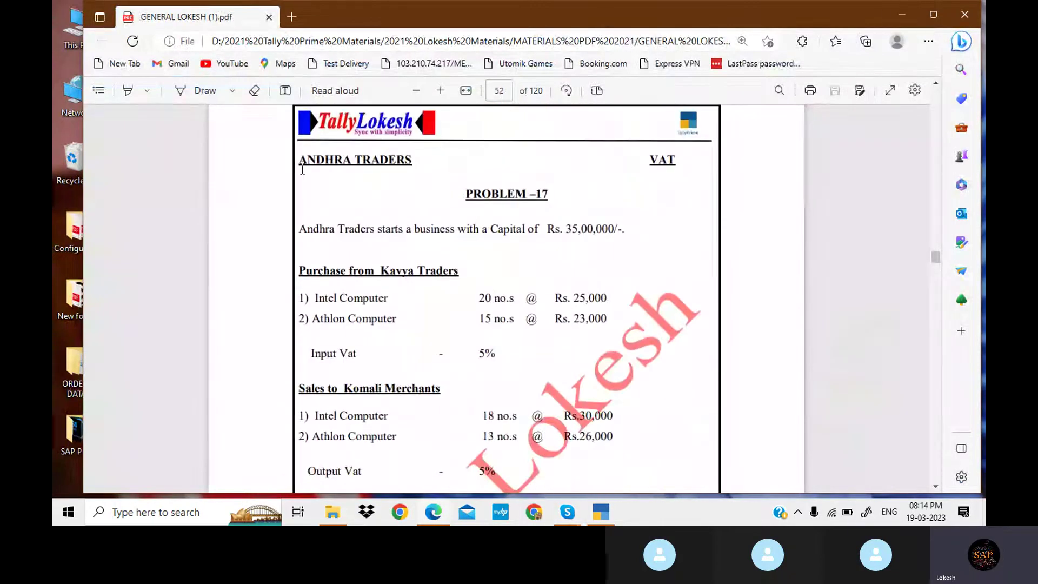
pyautogui.moveTo(298, 160); pyautogui.dragTo(417, 160)
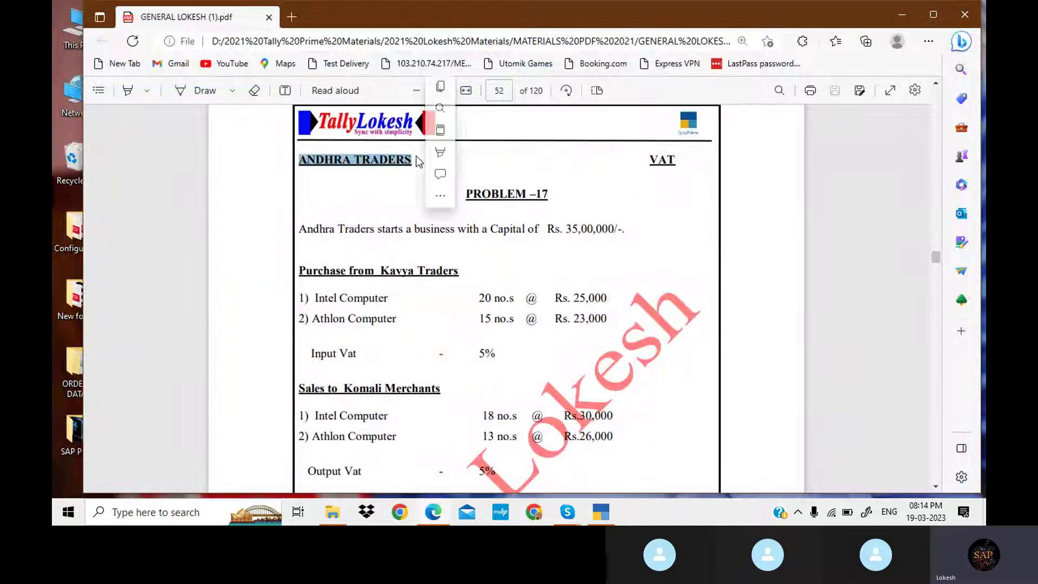
# Switch to TallyPrime and start a new company named ANDHRA TRADERS8.
pyautogui.click(610, 514)
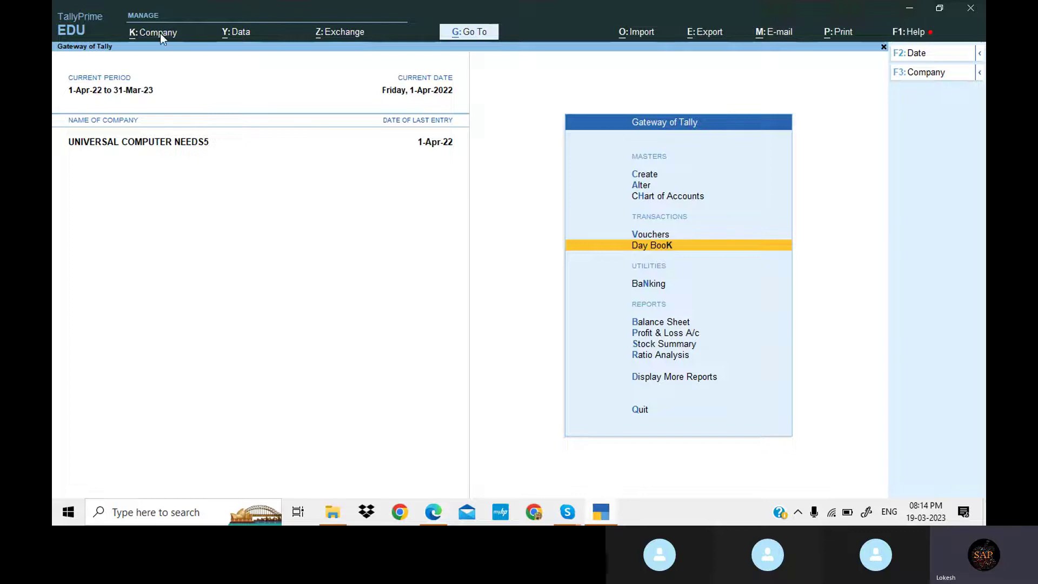
pyautogui.click(160, 34)
pyautogui.click(169, 60)
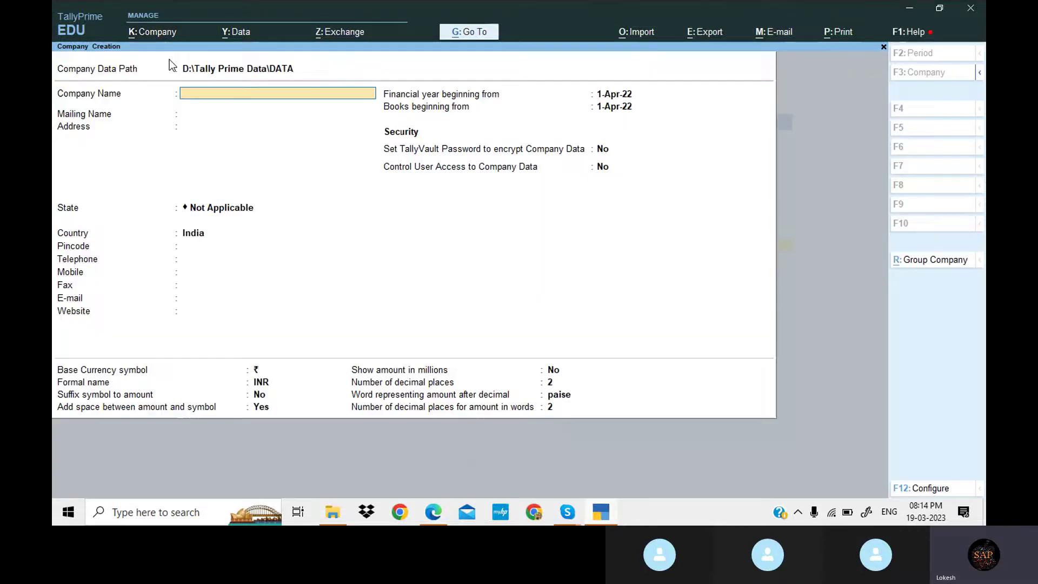
pyautogui.hotkey('ctrl', 'alt', 'v')
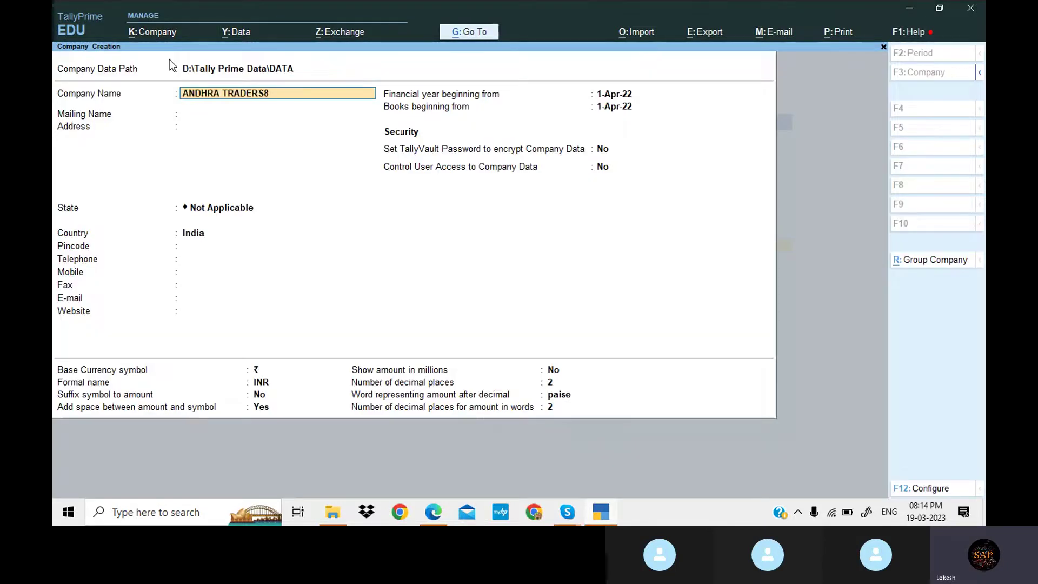
# Set the new company's state to Andhra Pradesh and save the company with the remaining defaults.
pyautogui.press('Return')
pyautogui.press('Return')
pyautogui.press('Return')
pyautogui.press('Down')
pyautogui.press('Down')
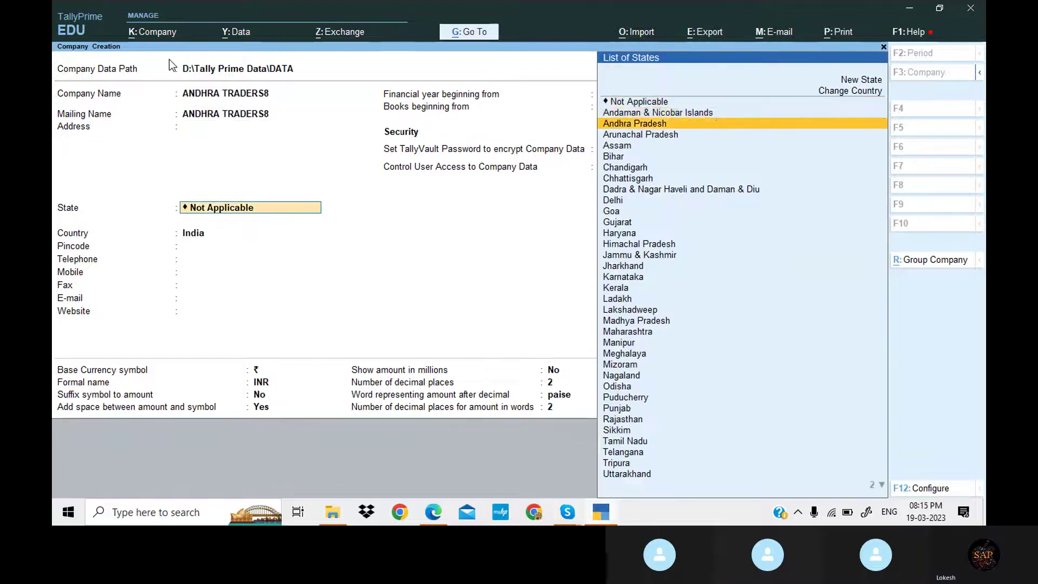
pyautogui.press('Return')
pyautogui.press('ctrl')
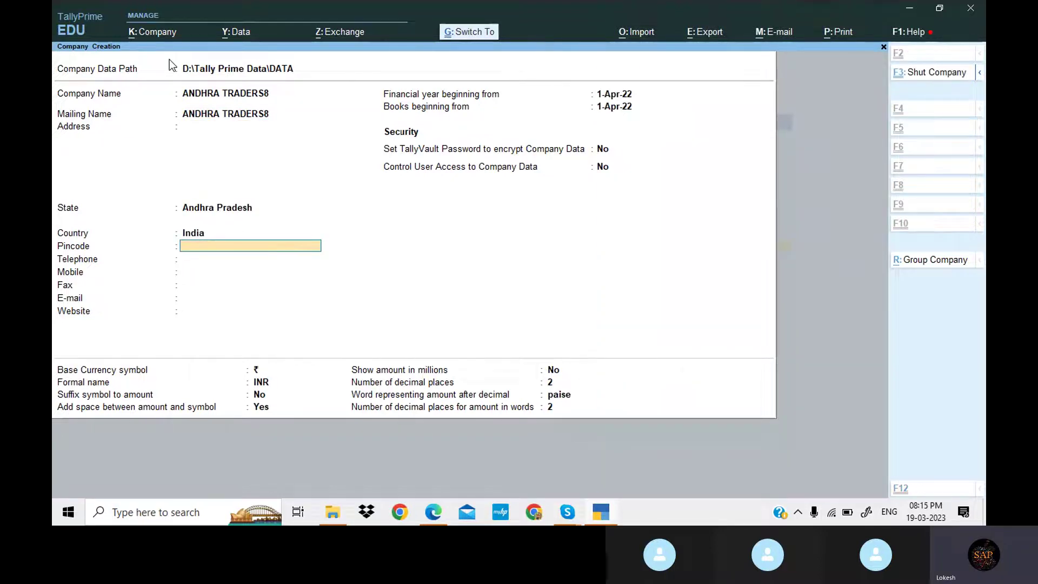
pyautogui.hotkey('ctrl', 'a')
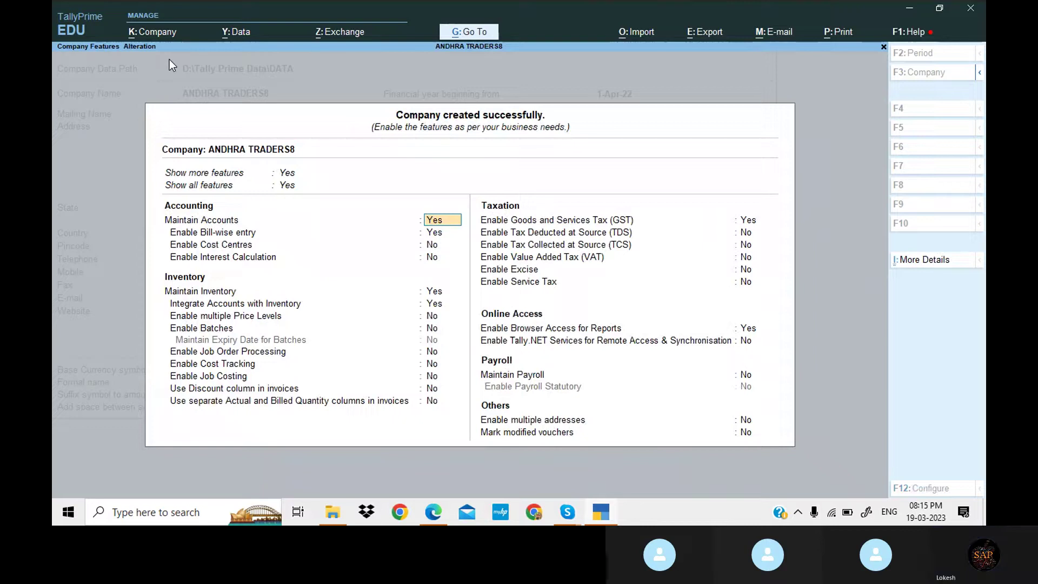
# Disable bill-wise entry in the company's accounting features, keeping the other accounting options.
pyautogui.press('Return')
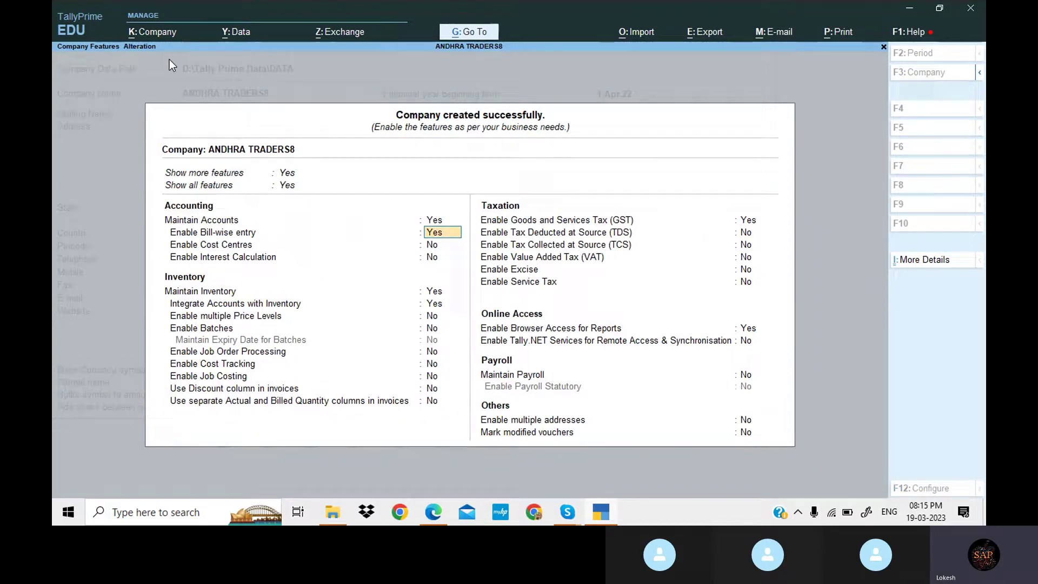
pyautogui.write('n')
pyautogui.press('Return')
pyautogui.press('Return')
pyautogui.press('Return')
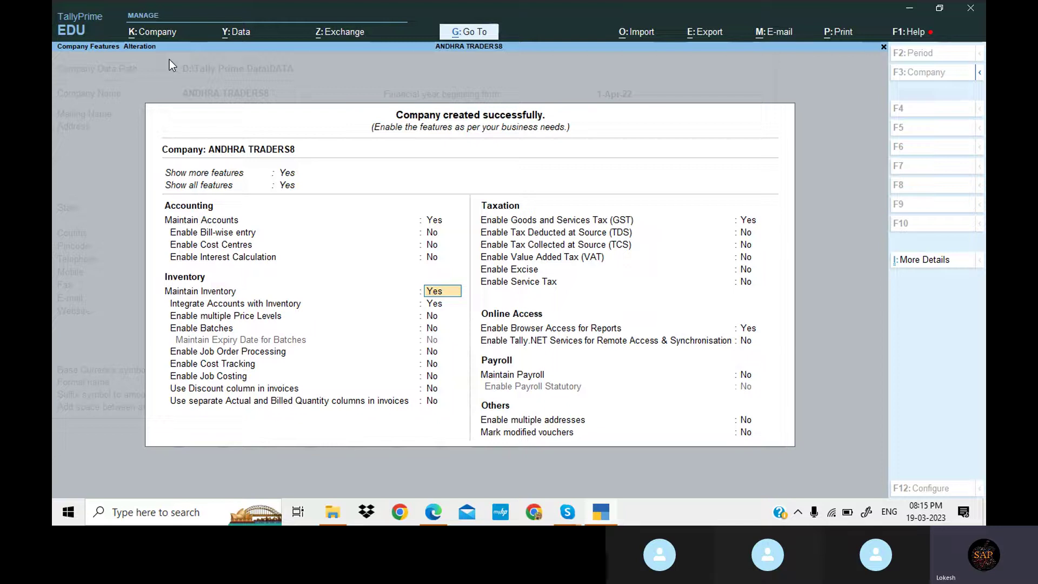
# Keep the default inventory features and disable Goods and Services Tax (GST) for the company.
pyautogui.press('Return')
pyautogui.press('Return')
pyautogui.press('Return')
pyautogui.press('Return')
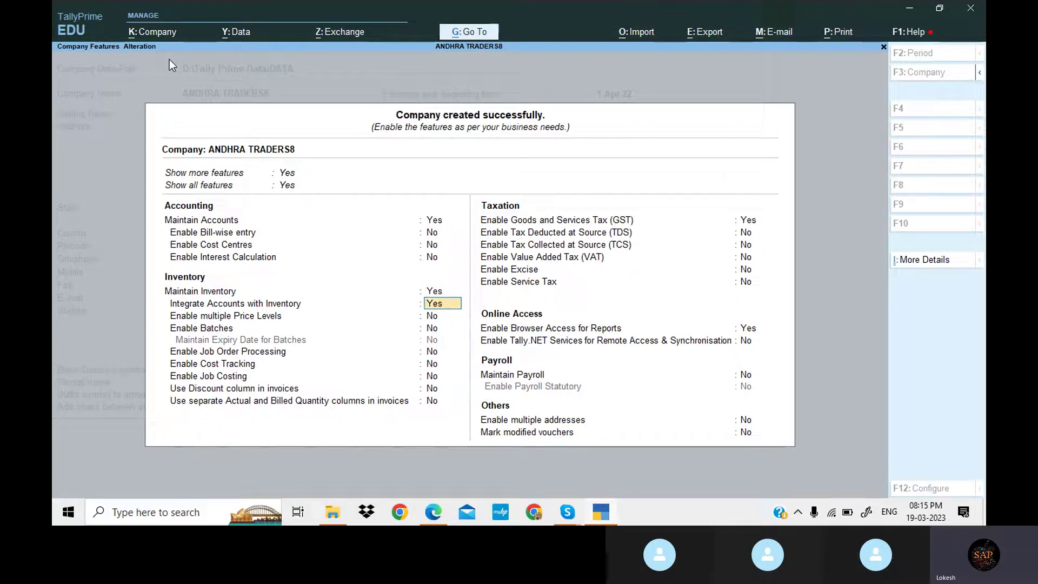
pyautogui.press('Return')
pyautogui.press('Return')
pyautogui.press('Return')
pyautogui.press('Return')
pyautogui.press('Return')
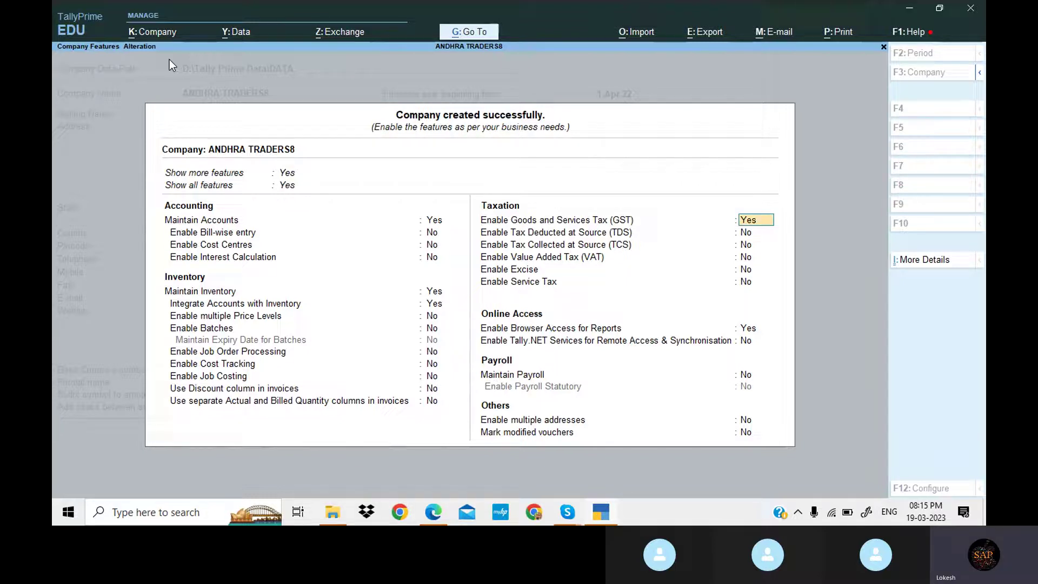
pyautogui.press('n')
pyautogui.press('Return')
# Enable Value Added Tax with state Andhra Pradesh, leaving the TIN blank and the tax/rate details option at No.
pyautogui.press('Return')
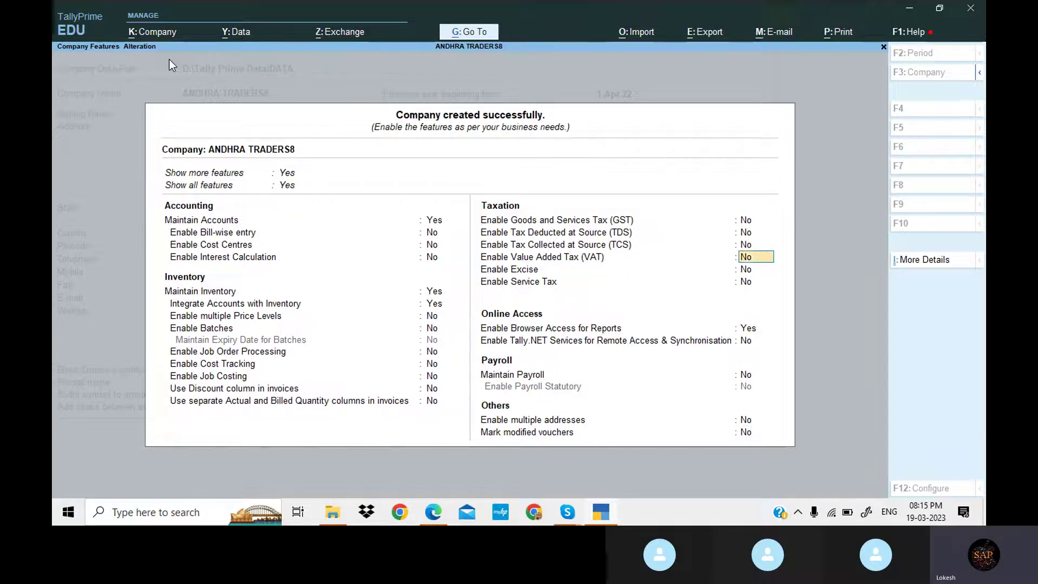
pyautogui.press('y')
pyautogui.press('Return')
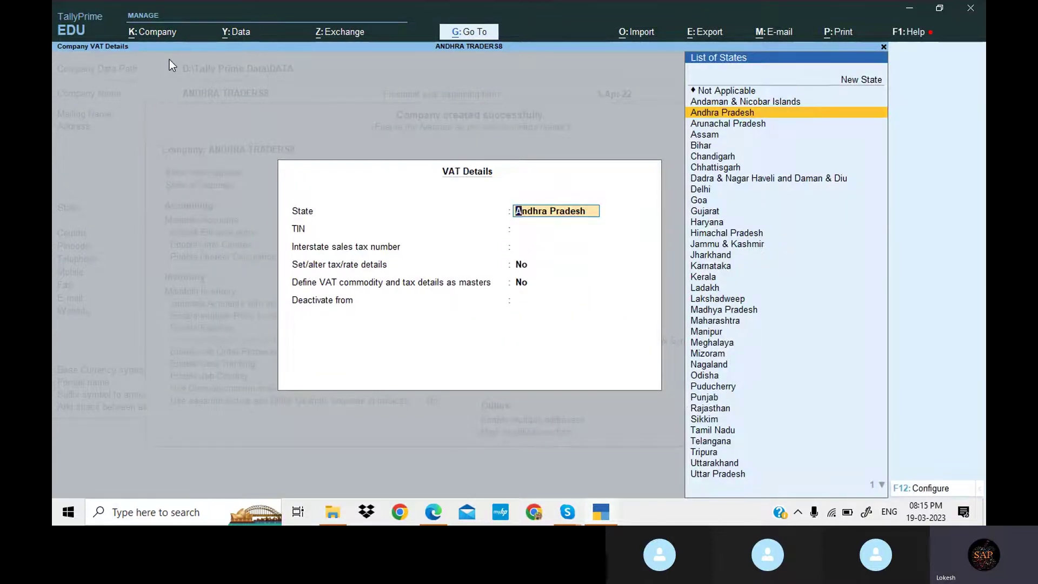
pyautogui.press('Return')
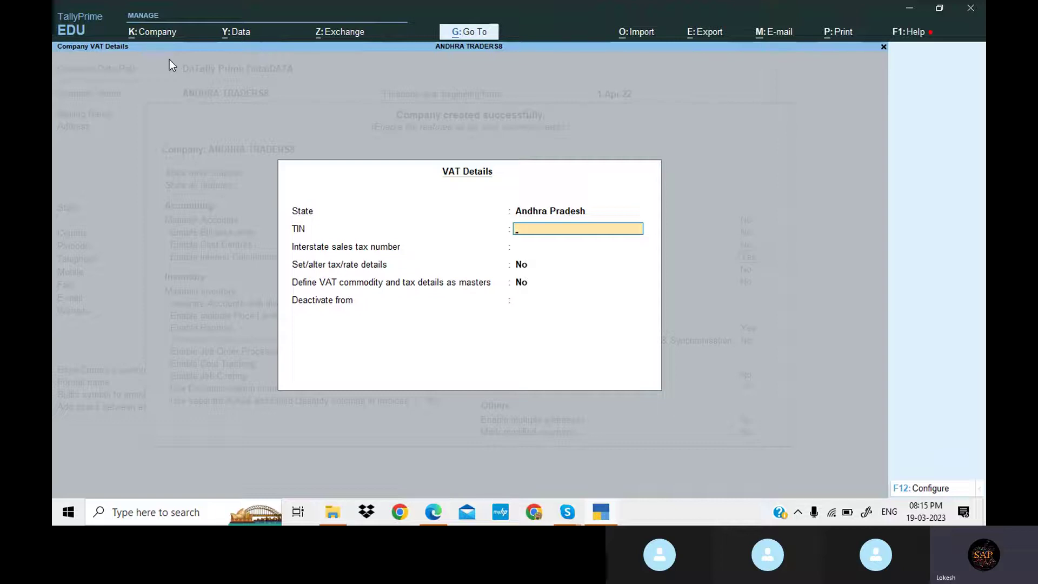
pyautogui.press('Return')
pyautogui.press('Return')
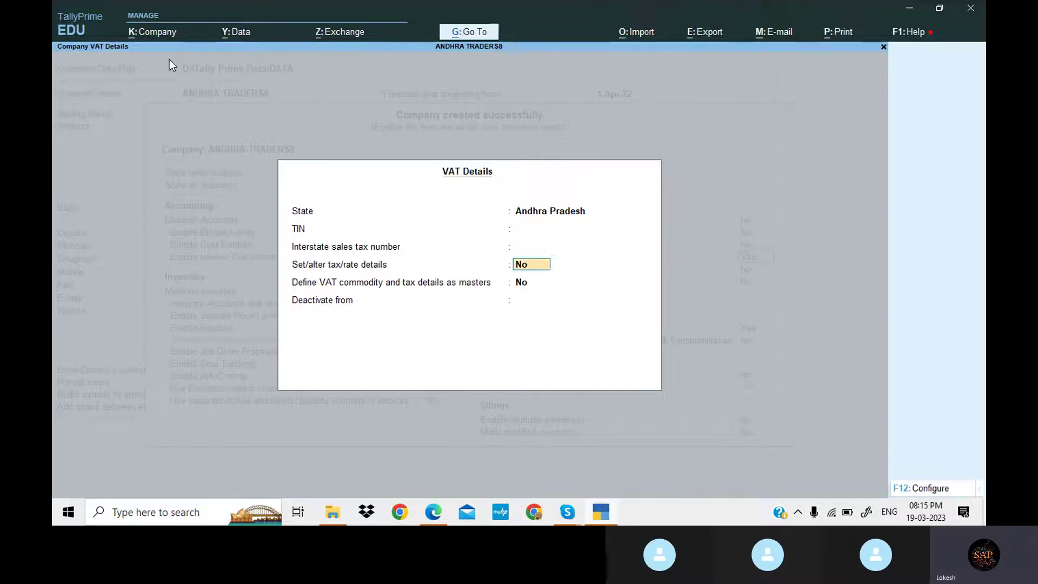
pyautogui.press('Return')
pyautogui.press('Return')
pyautogui.press('Return')
pyautogui.press('Return')
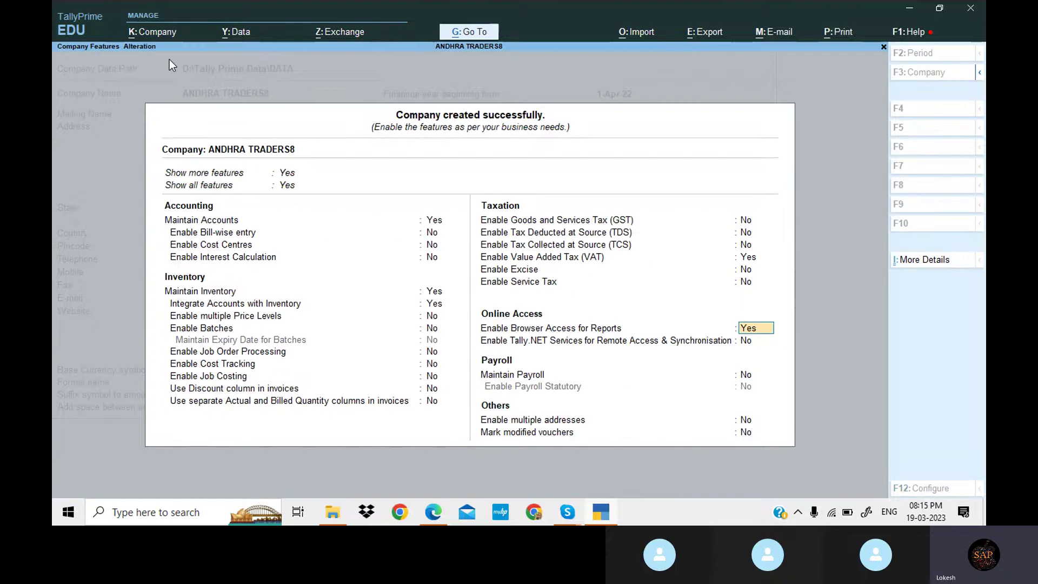
# Disable browser access for reports and save the company features.
pyautogui.press('n')
pyautogui.press('Return')
pyautogui.press('Return')
pyautogui.press('Return')
pyautogui.press('Return')
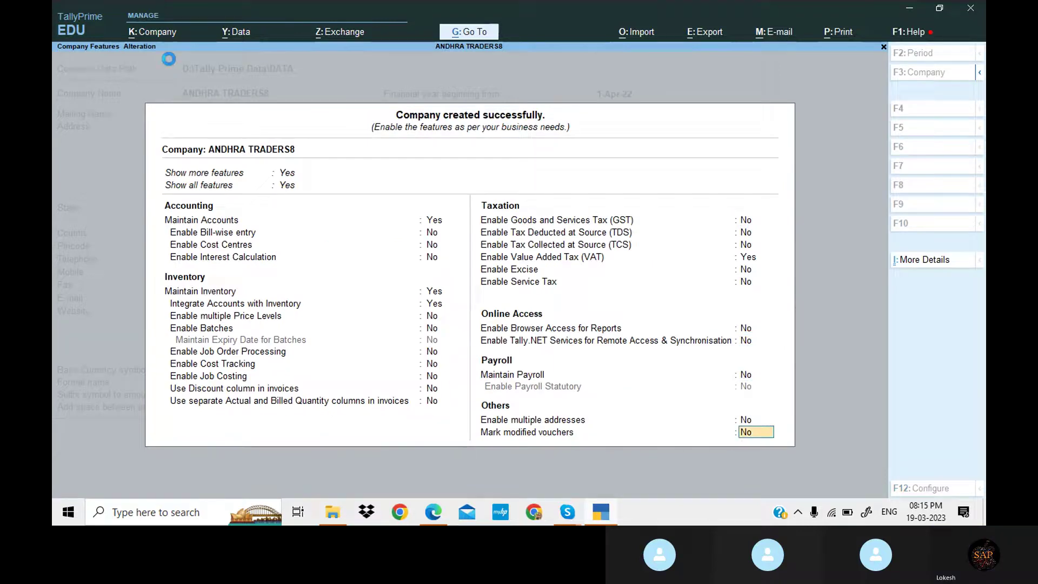
pyautogui.press('Return')
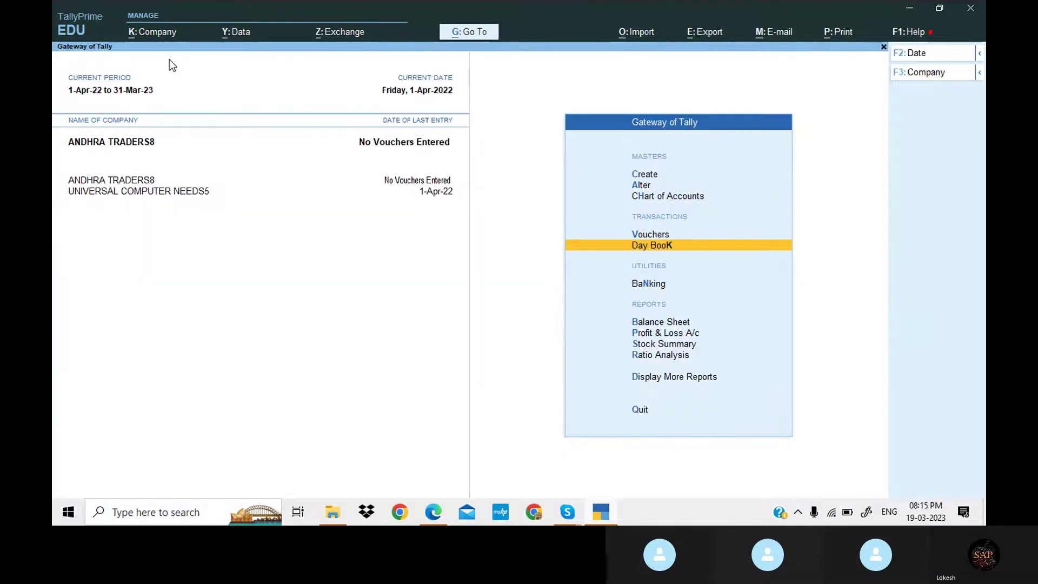
# Open the creation form for a new ledger in ANDHRA TRADERS8.
pyautogui.press('Up')
pyautogui.press('Up')
pyautogui.press('Up')
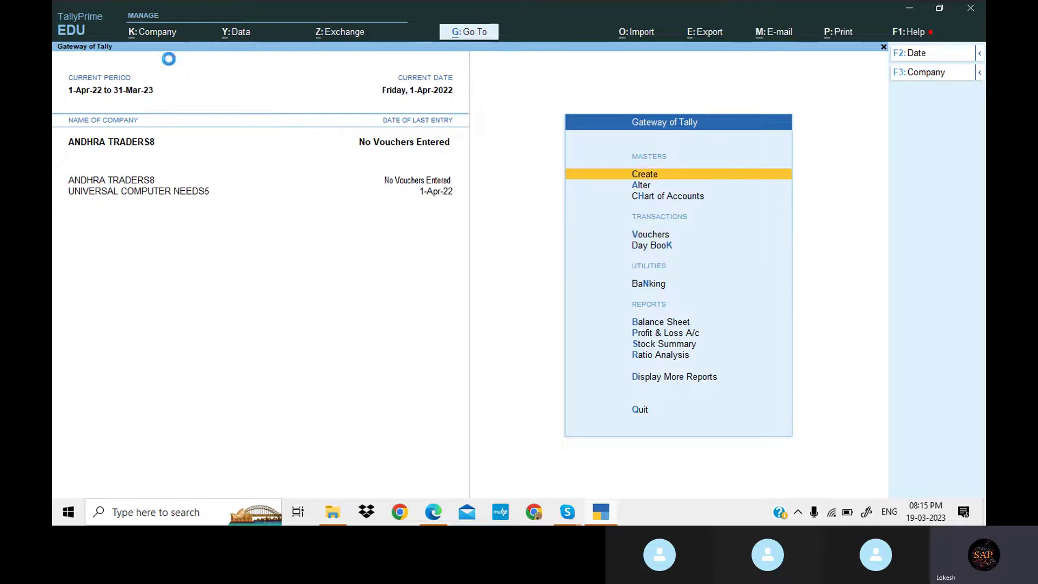
pyautogui.press('Return')
pyautogui.press('Down')
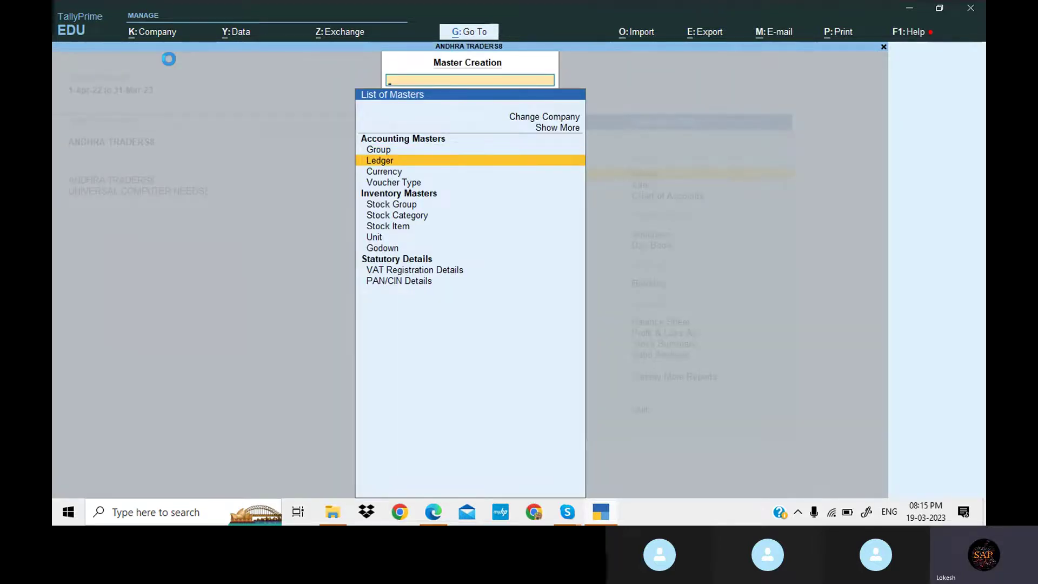
pyautogui.press('Return')
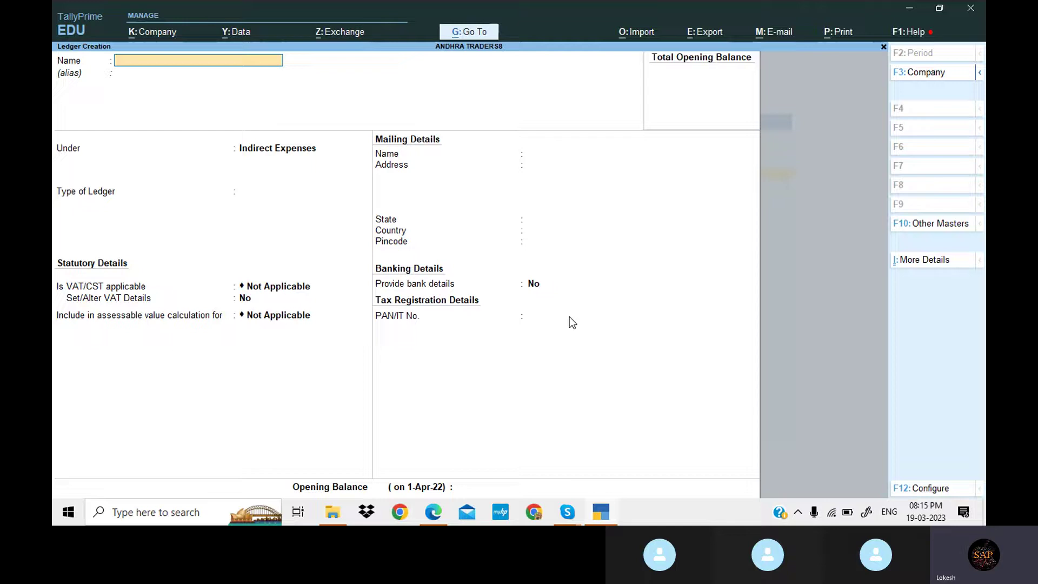
# Review the capital, purchase, sales and VAT entries of Problem-17 in the exercise PDF.
pyautogui.click(610, 516)
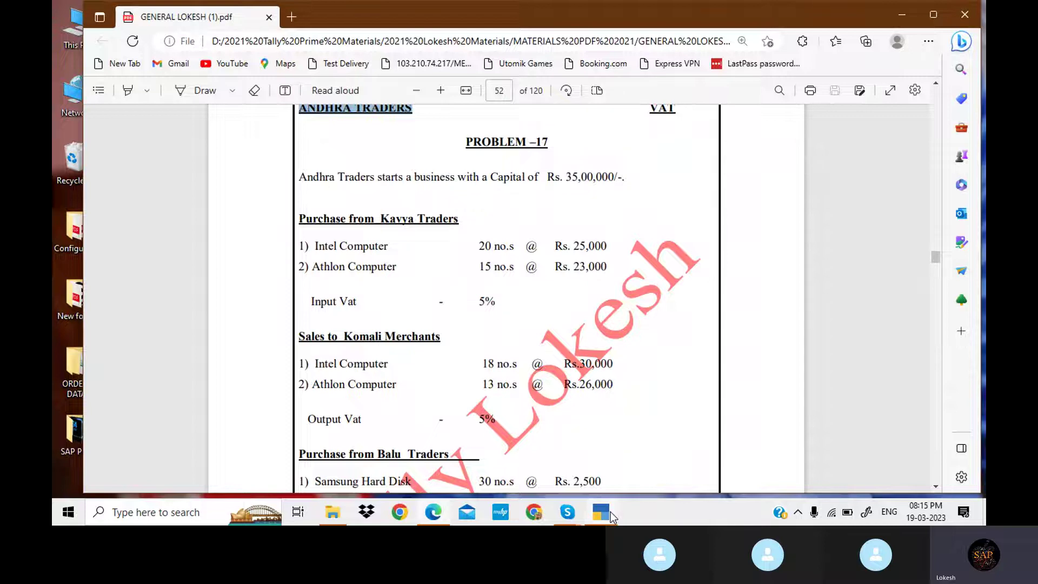
pyautogui.press('Down')
pyautogui.press('Down')
pyautogui.press('Down')
pyautogui.press('Down')
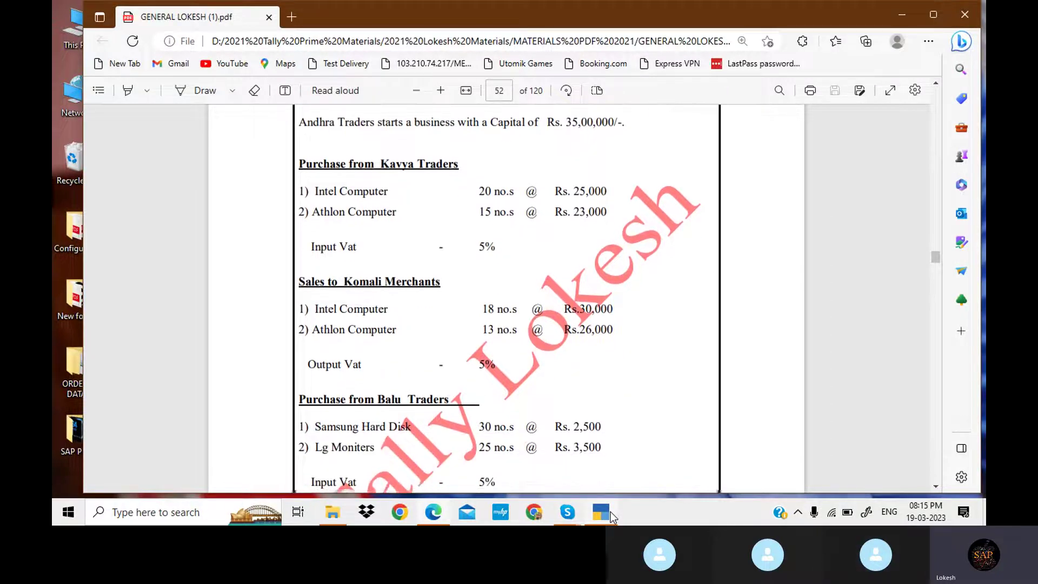
pyautogui.press('Down')
pyautogui.press('Down')
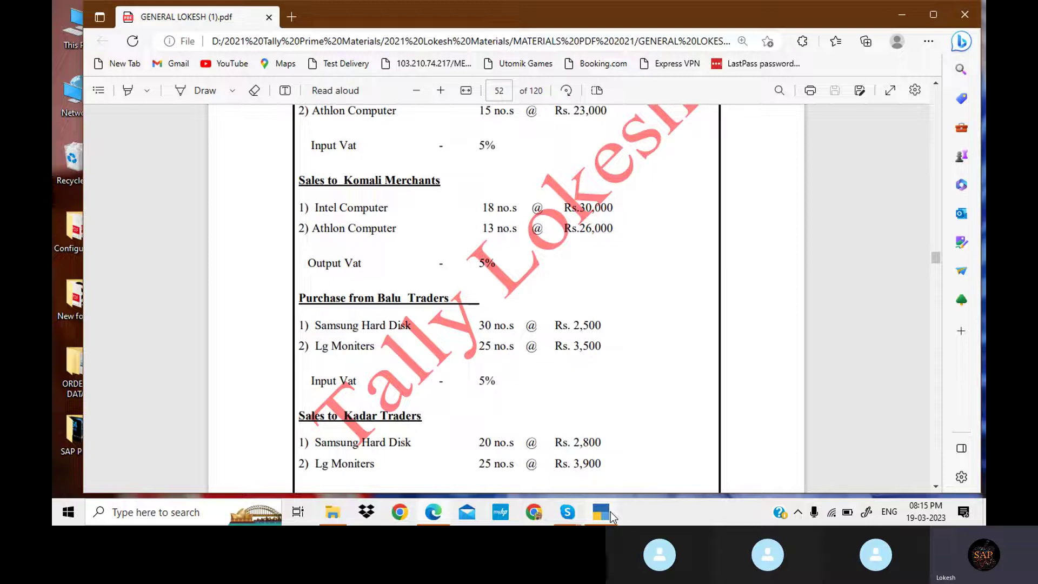
pyautogui.press('Up')
pyautogui.press('Up')
pyautogui.press('Up')
pyautogui.press('Up')
pyautogui.press('Up')
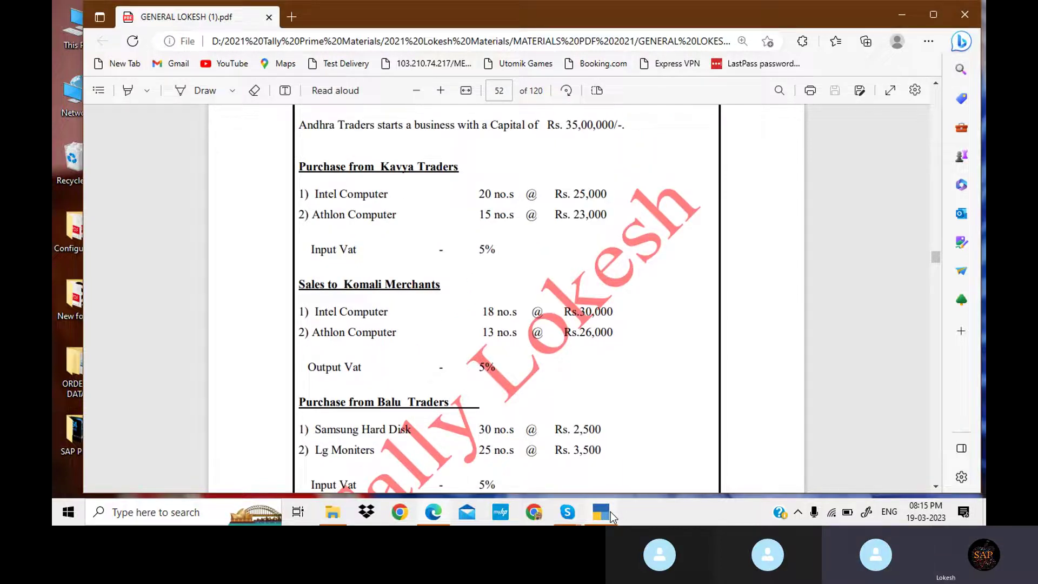
pyautogui.press('Up')
pyautogui.press('Up')
pyautogui.press('Up')
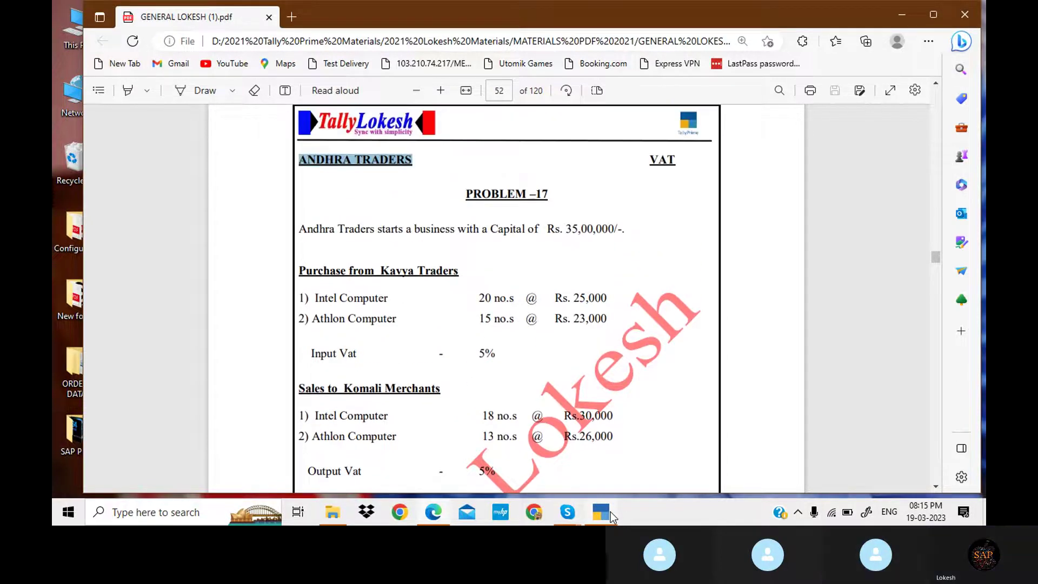
# In TallyPrime, create a ledger named Capital under the Capital Account group and save it.
pyautogui.click(611, 515)
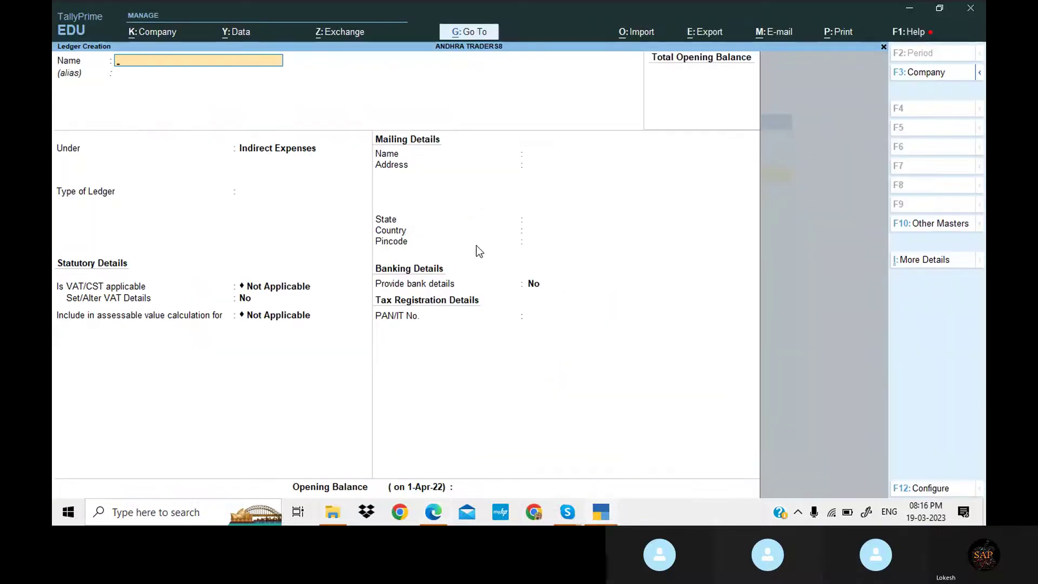
pyautogui.write('Ca')
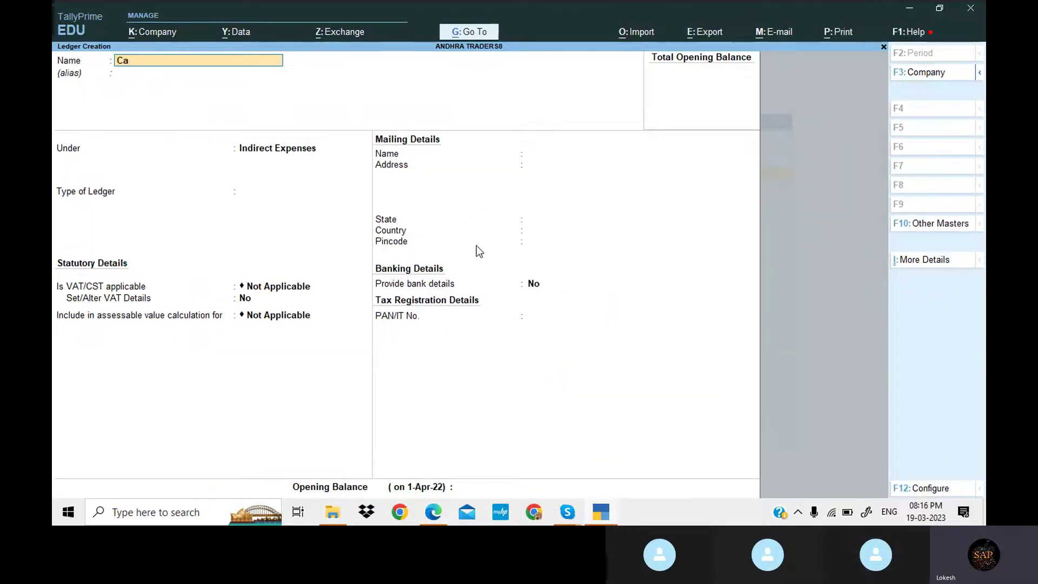
pyautogui.write('pital')
pyautogui.press('Return')
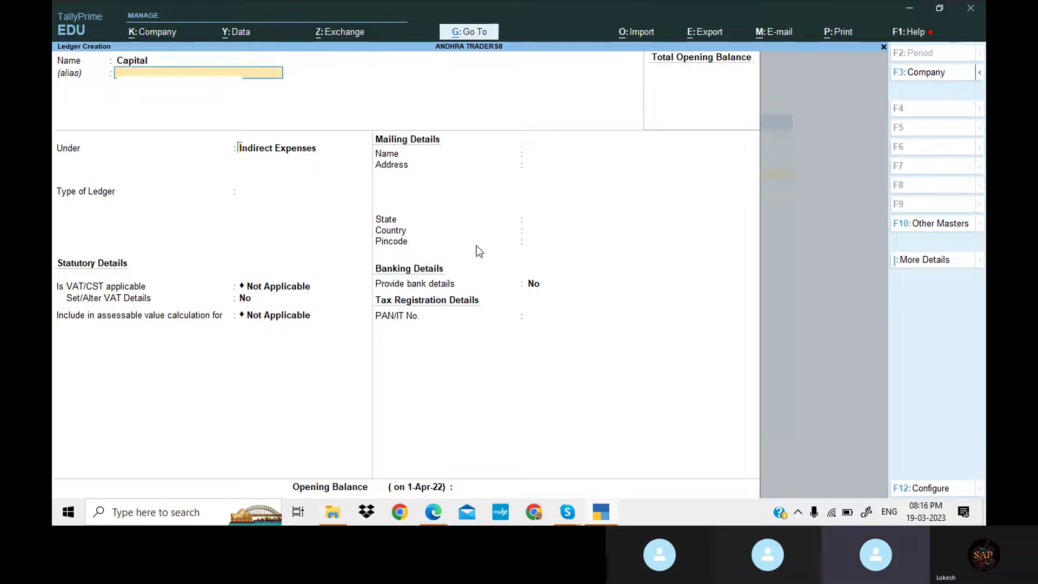
pyautogui.write('Ca')
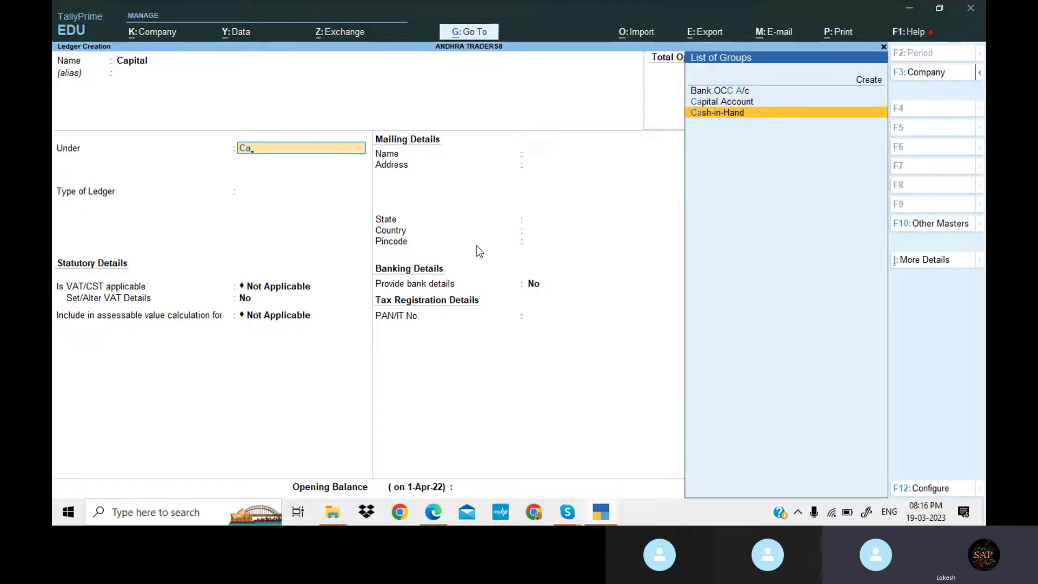
pyautogui.press('Return')
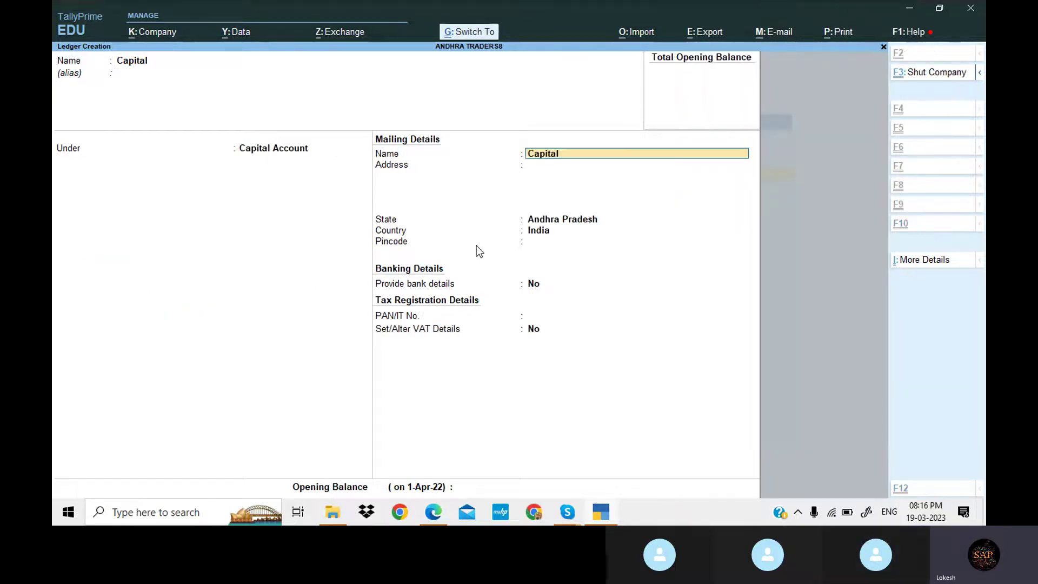
pyautogui.hotkey('ctrl', 'a')
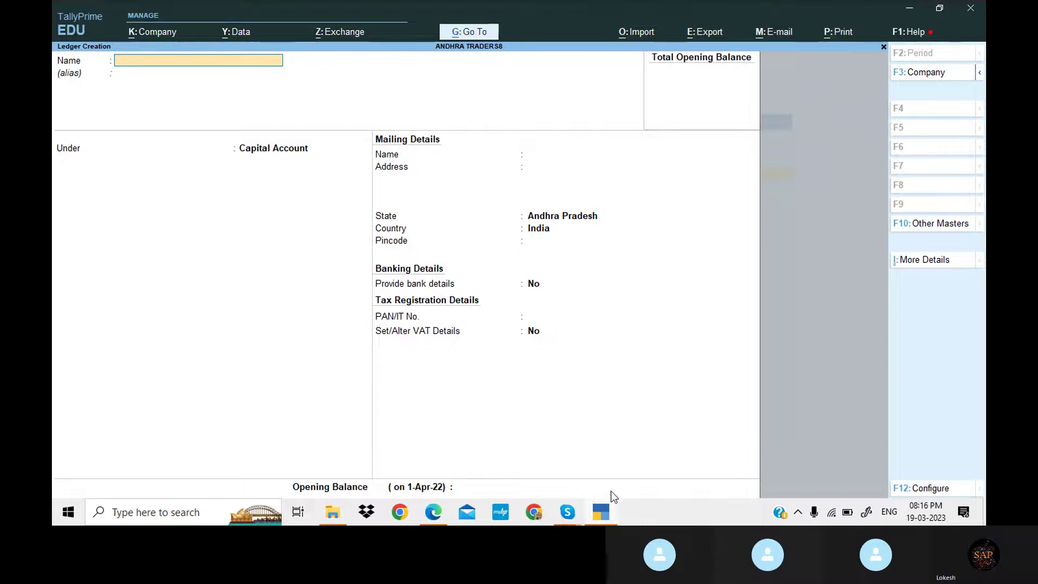
# Copy the word Purchase from the exercise PDF into TallyPrime as a new ledger's name, under Purchase Accounts, with ledger type Not Applicable.
pyautogui.hotkey('alt', 'Tab')
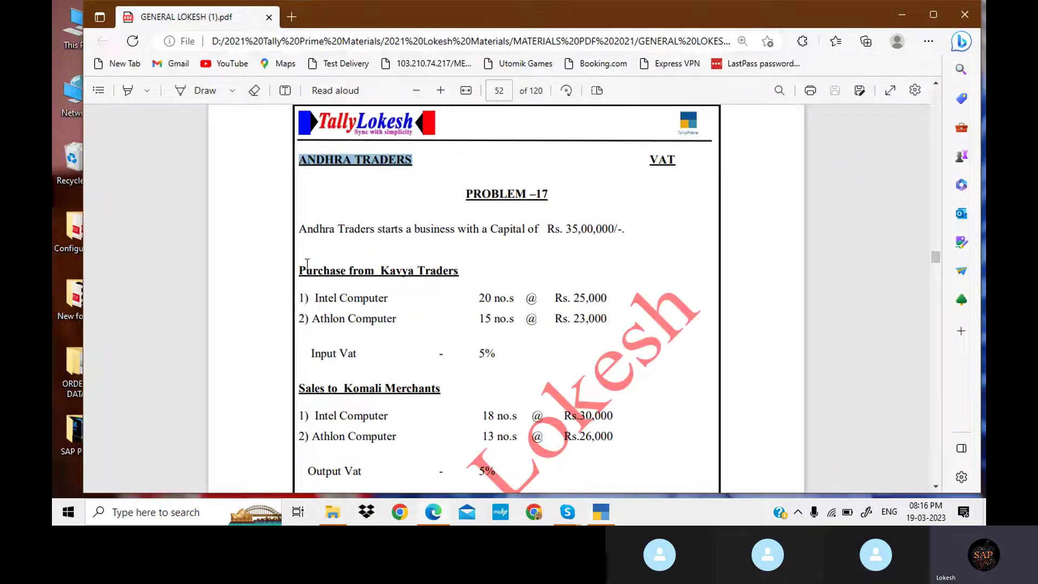
pyautogui.moveTo(299, 270); pyautogui.dragTo(345, 272)
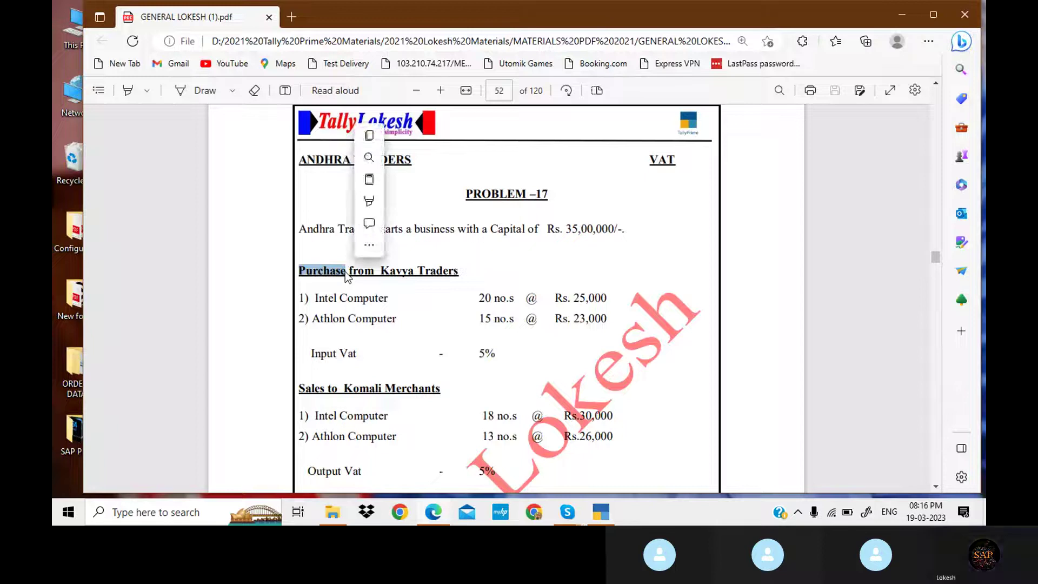
pyautogui.click(601, 514)
pyautogui.hotkey('ctrl', 'alt', 'v')
pyautogui.press('Return')
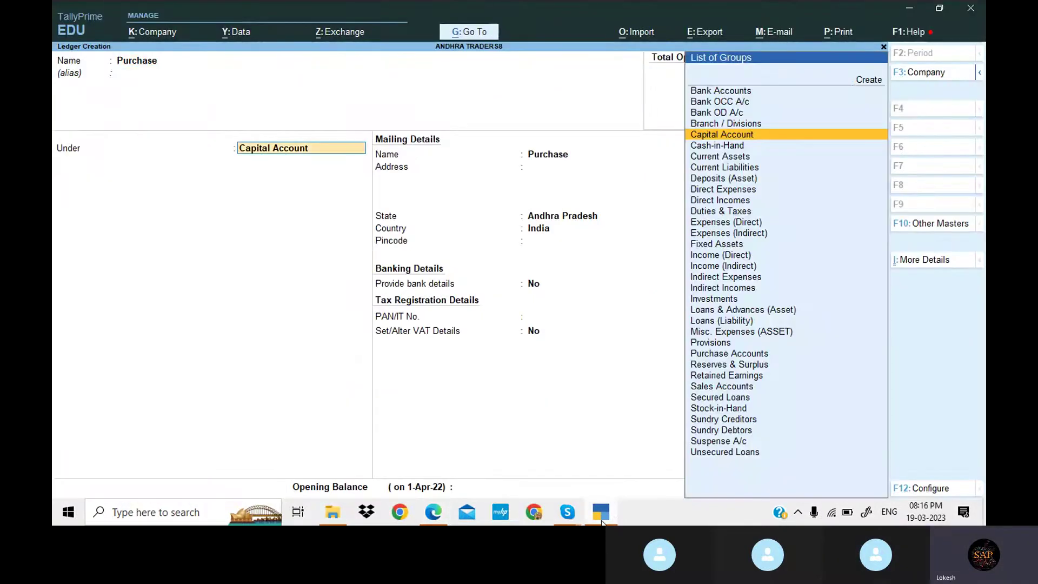
pyautogui.write('pu')
pyautogui.press('Return')
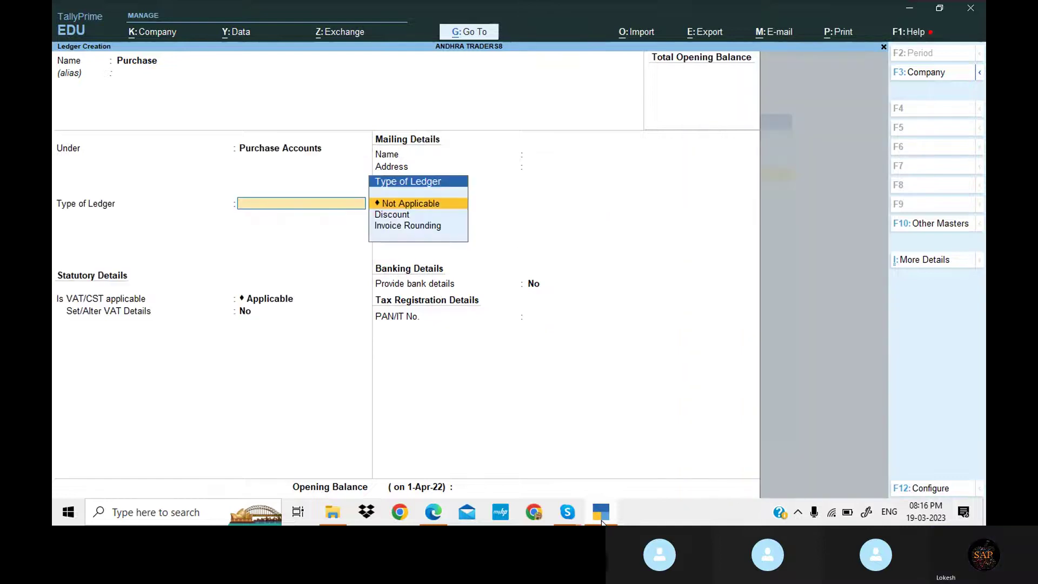
pyautogui.press('Return')
pyautogui.press('Return')
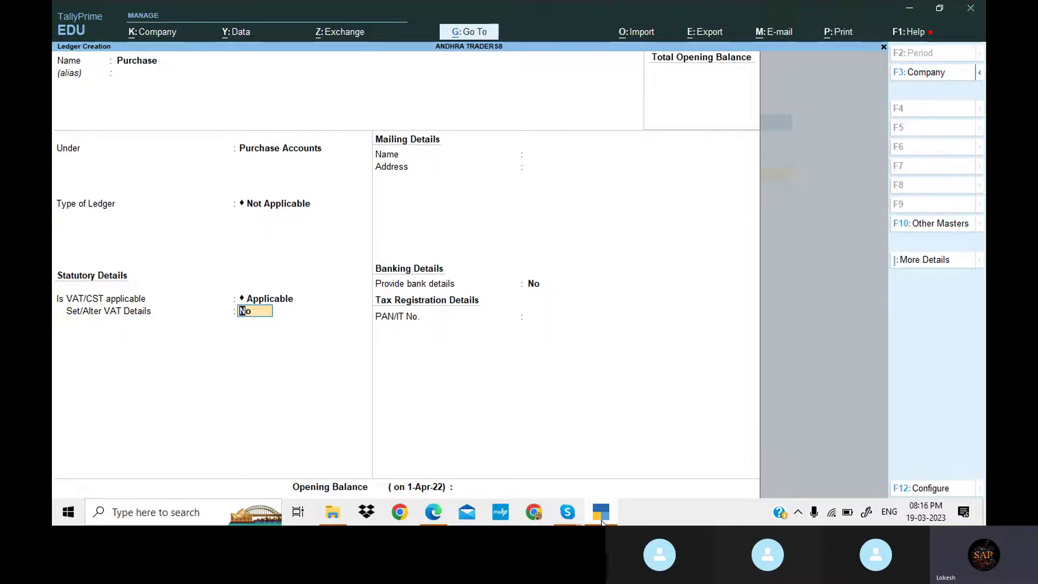
# Enable VAT details for the Purchase ledger, set the input VAT rate to 5% as given in the exercise PDF, and save the ledger.
pyautogui.write('y')
pyautogui.press('Return')
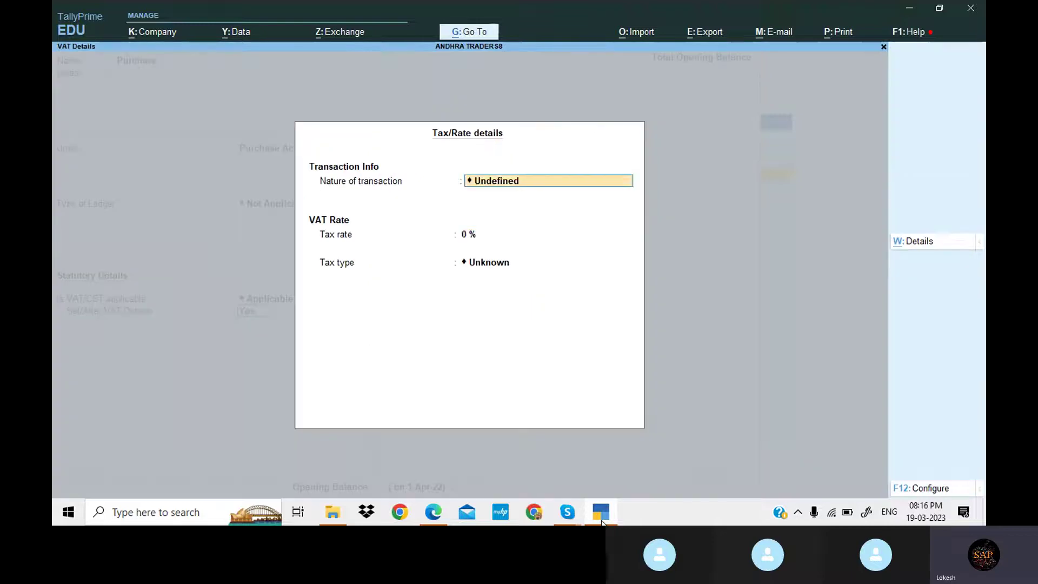
pyautogui.press('Return')
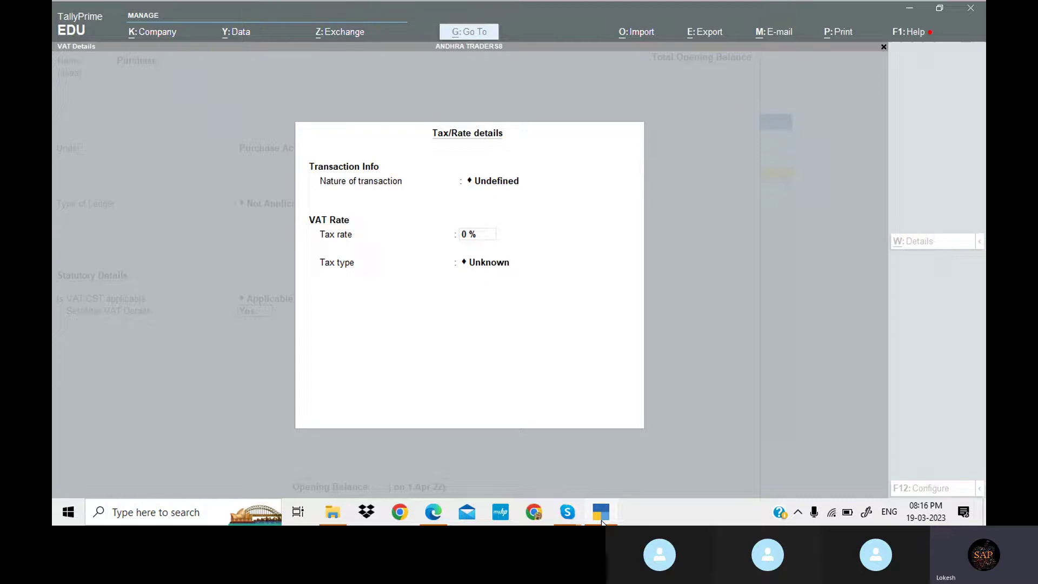
pyautogui.click(602, 521)
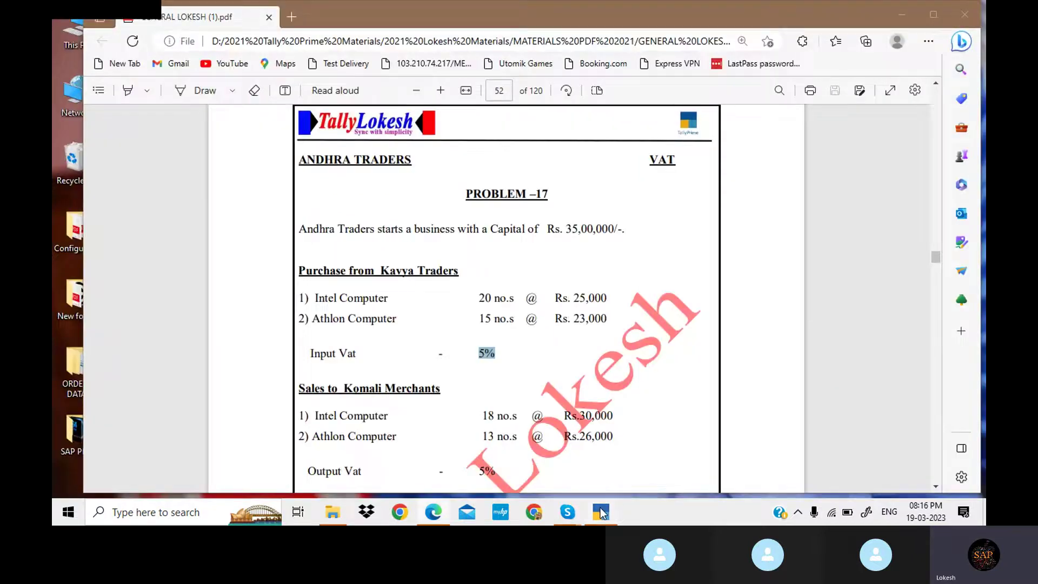
pyautogui.click(603, 514)
pyautogui.write('4')
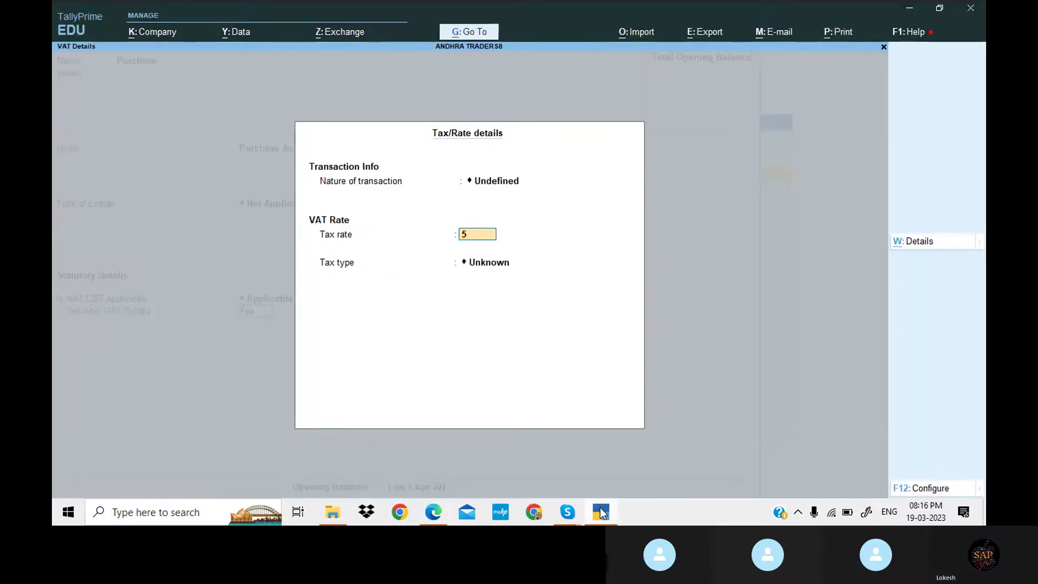
pyautogui.press('Return')
pyautogui.press('Return')
pyautogui.press('Return')
pyautogui.press('Return')
pyautogui.press('Return')
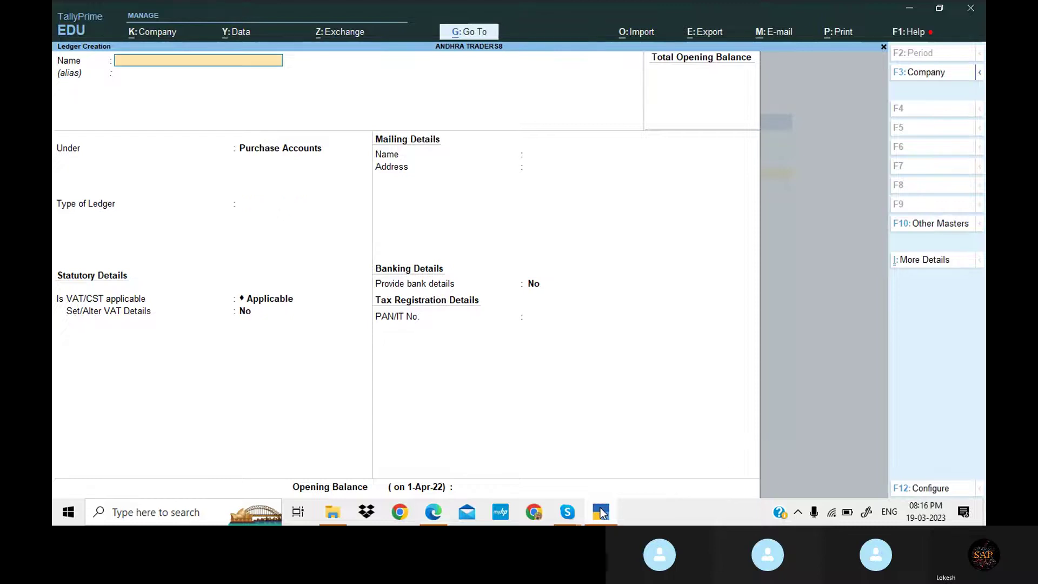
# Copy the supplier name Kavya Traders from the exercise PDF into a new TallyPrime ledger and place it under Sundry Creditors.
pyautogui.click(602, 512)
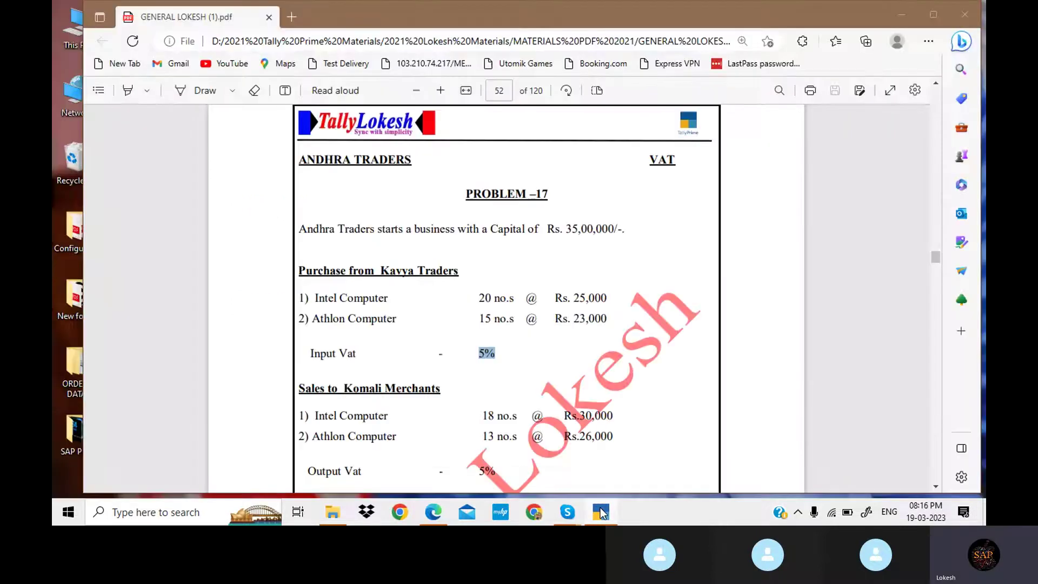
pyautogui.moveTo(379, 270); pyautogui.dragTo(459, 272)
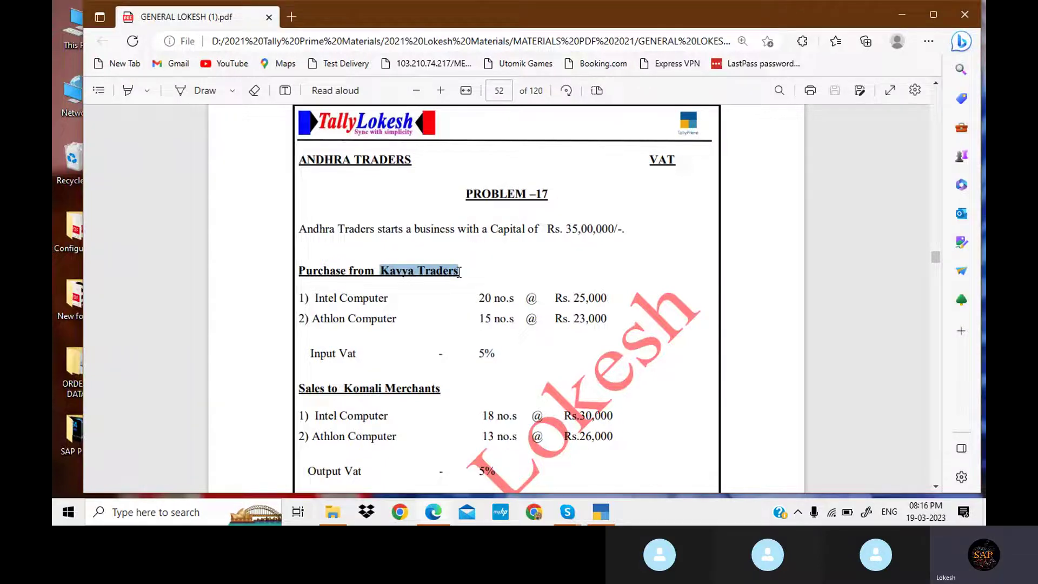
pyautogui.click(602, 513)
pyautogui.hotkey('ctrl', 'alt', 'v')
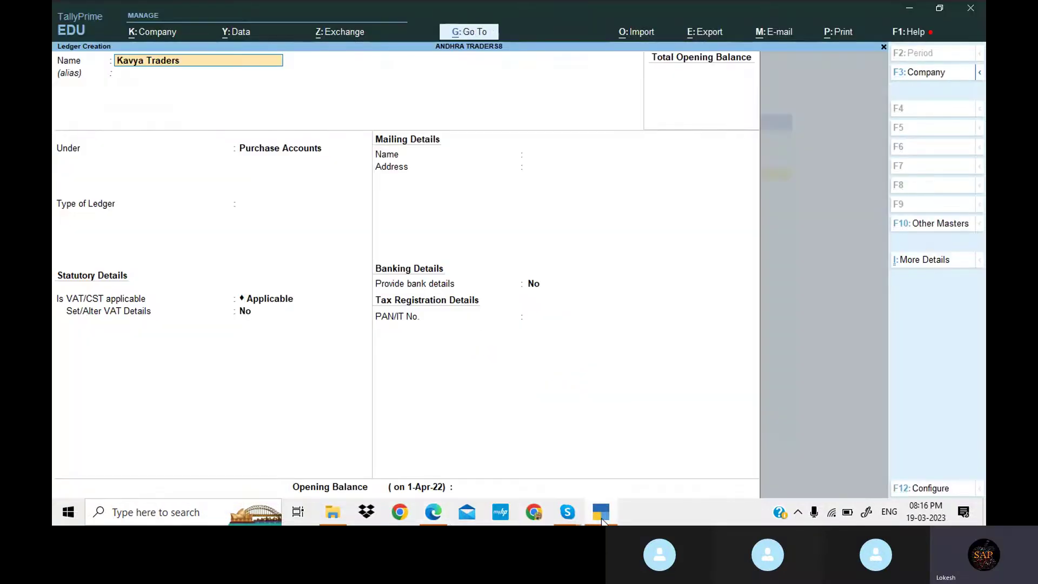
pyautogui.press('Return')
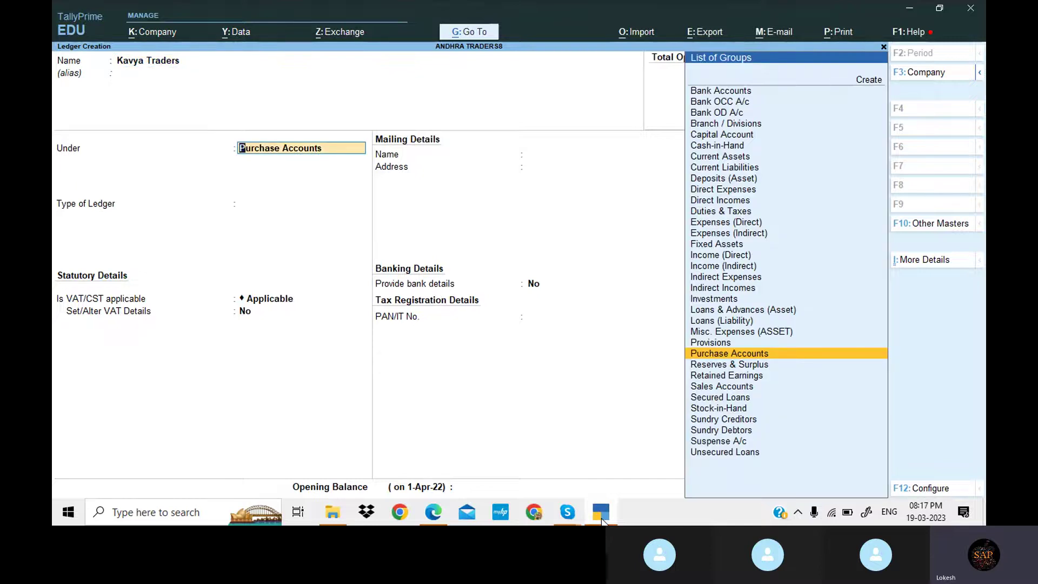
pyautogui.write('Sun')
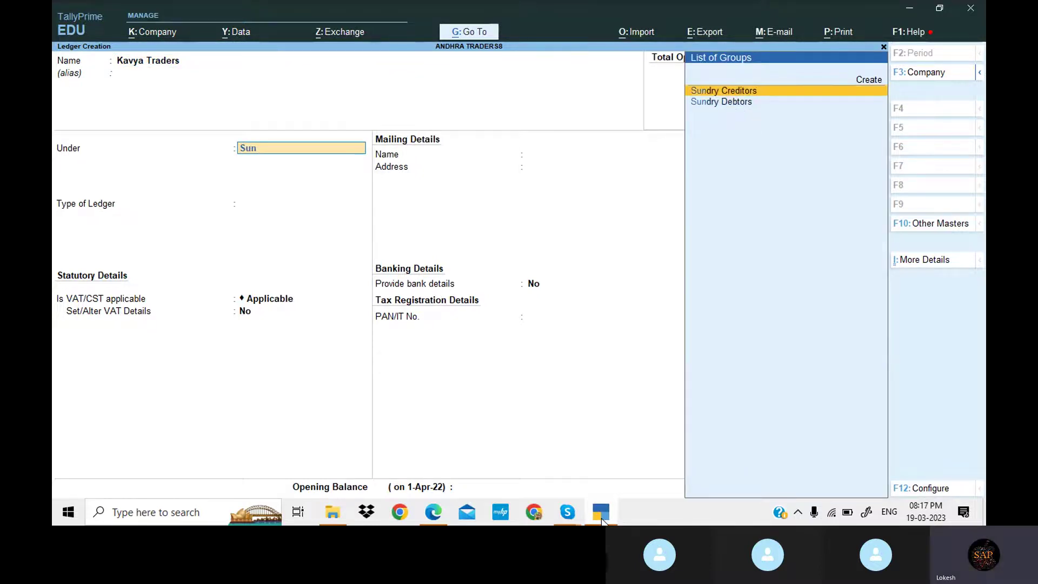
pyautogui.press('Return')
pyautogui.press('Return')
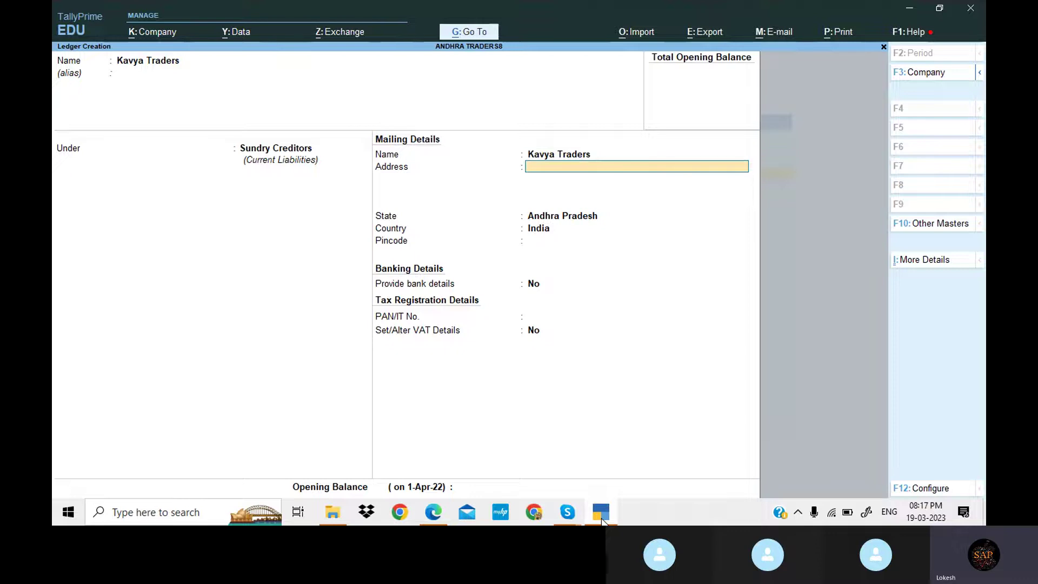
# Enable VAT details for Kavya Traders with dealer type Regular, leave the TIN and CST numbers blank, and save the ledger.
pyautogui.press('Return')
pyautogui.press('Return')
pyautogui.press('Return')
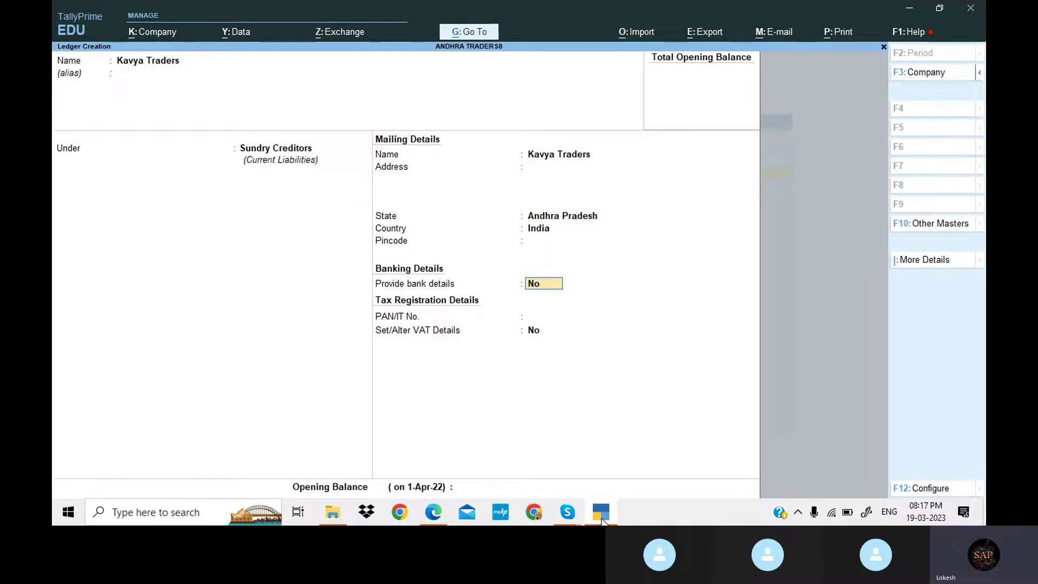
pyautogui.press('Return')
pyautogui.press('Return')
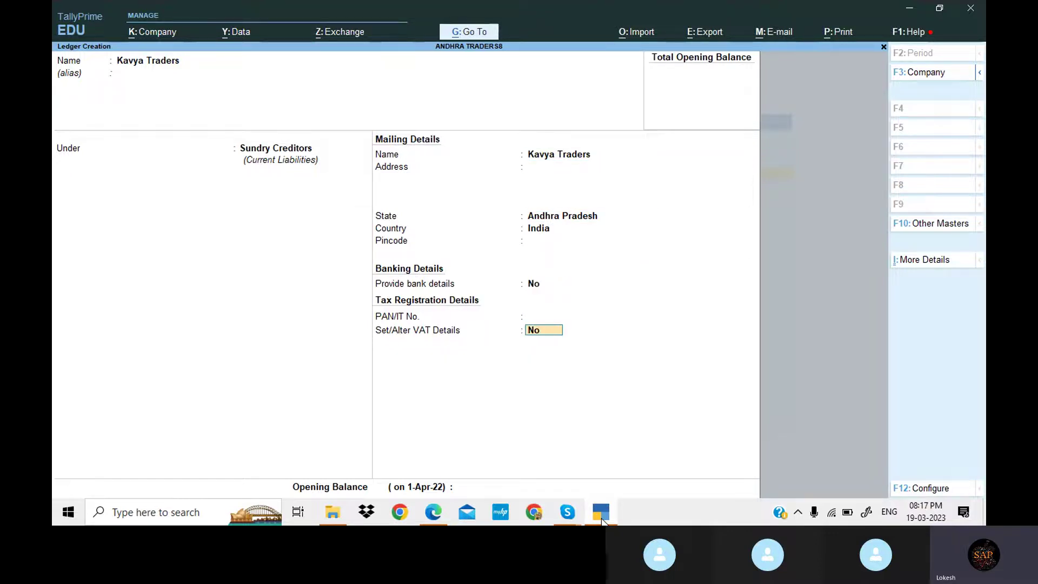
pyautogui.write('y')
pyautogui.press('Return')
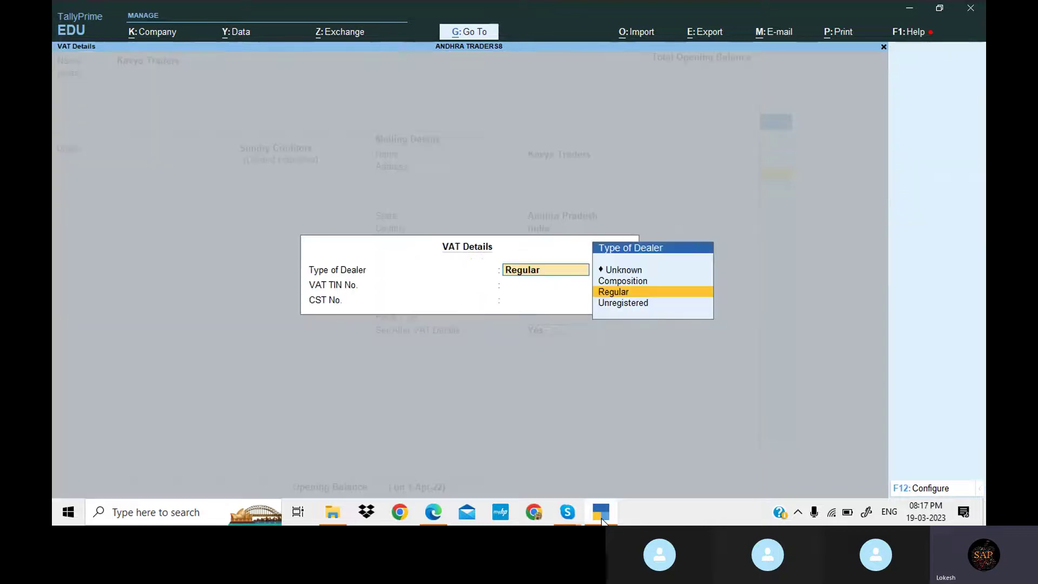
pyautogui.press('Return')
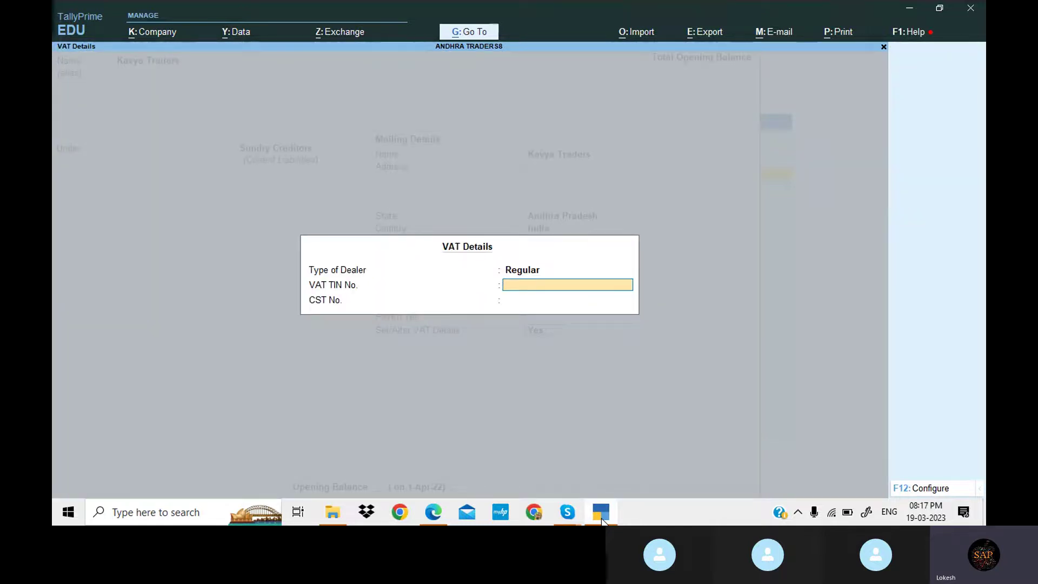
pyautogui.press('Return')
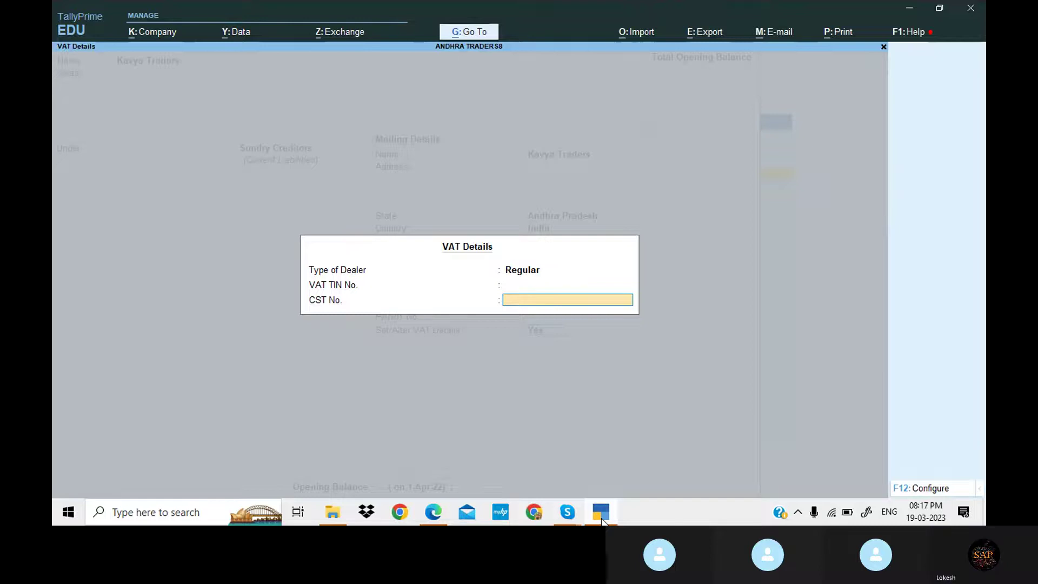
pyautogui.press('Return')
pyautogui.press('Return')
pyautogui.press('Return')
# Copy the word Sales from the exercise PDF into TallyPrime as a new ledger's name, under Sales Accounts, with ledger type Not Applicable.
pyautogui.click(602, 522)
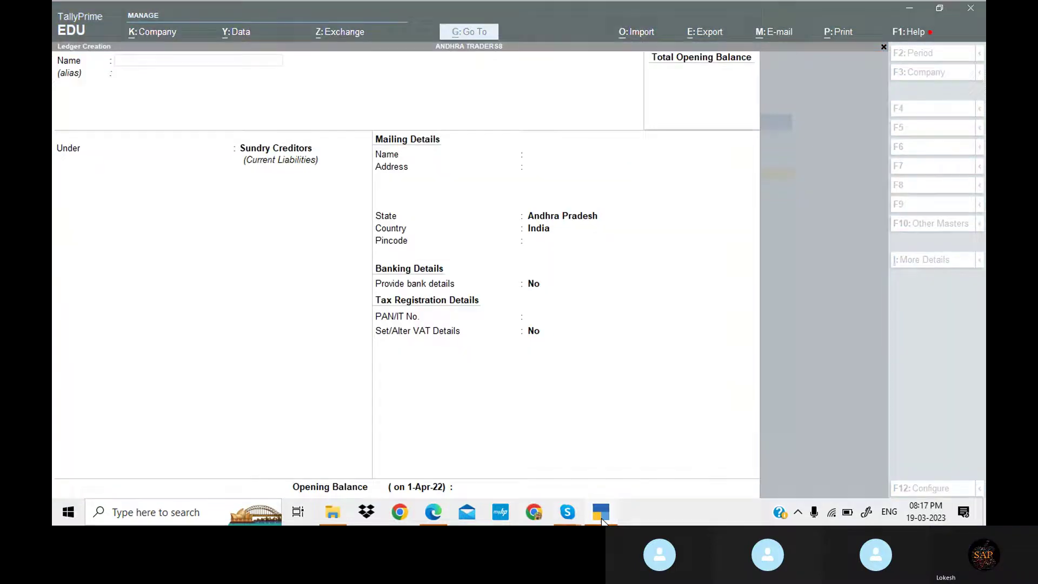
pyautogui.moveTo(298, 388); pyautogui.dragTo(325, 388)
pyautogui.hotkey('ctrl', 'c')
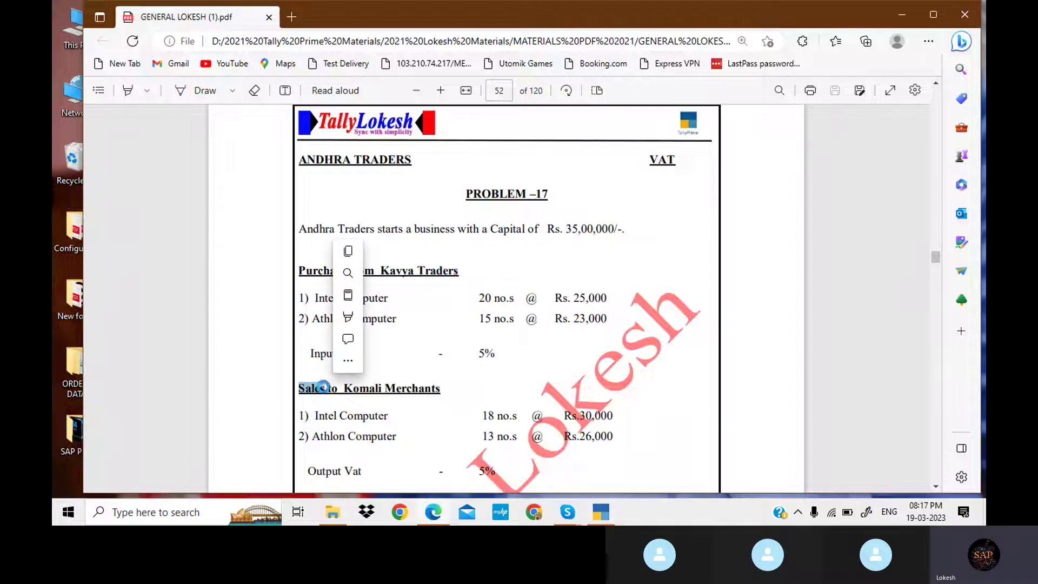
pyautogui.click(601, 516)
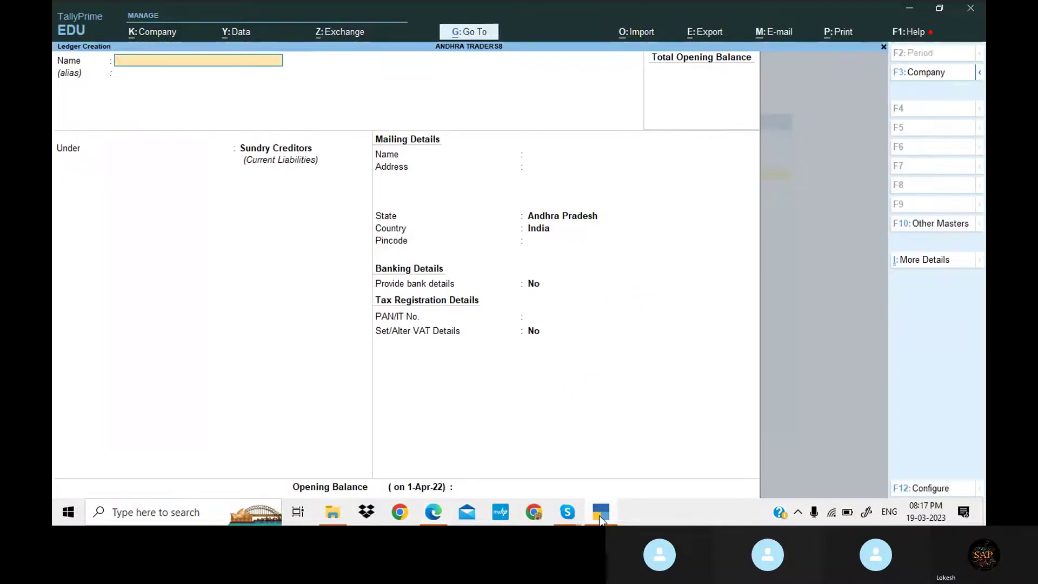
pyautogui.hotkey('ctrl', 'v')
pyautogui.press('Return')
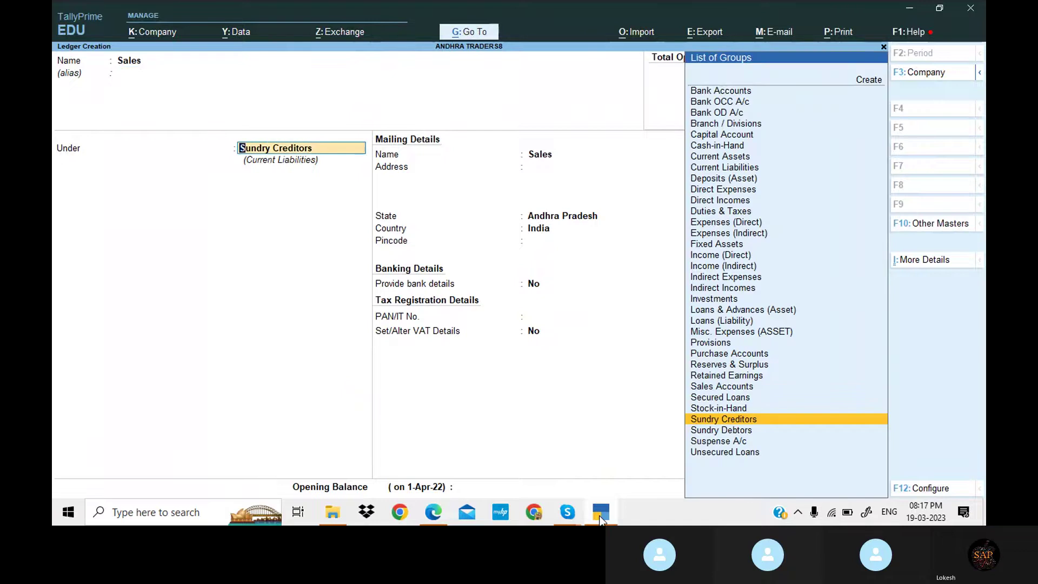
pyautogui.write('Sa')
pyautogui.press('Return')
pyautogui.press('Return')
pyautogui.press('Return')
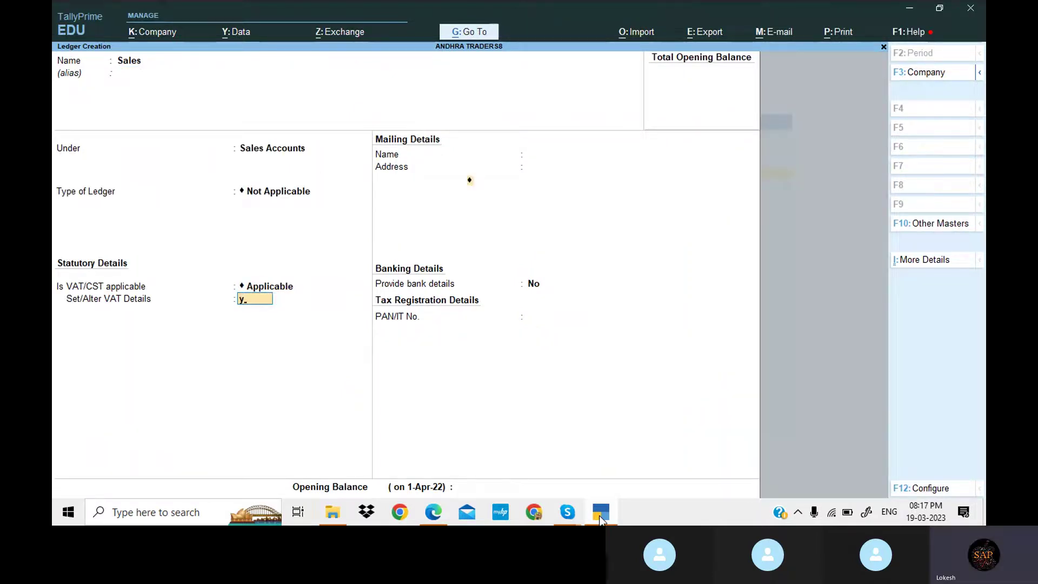
# Enter the Sales ledger's VAT details with a tax rate of 5% and save the ledger.
pyautogui.press('Return')
pyautogui.press('Return')
pyautogui.write('5')
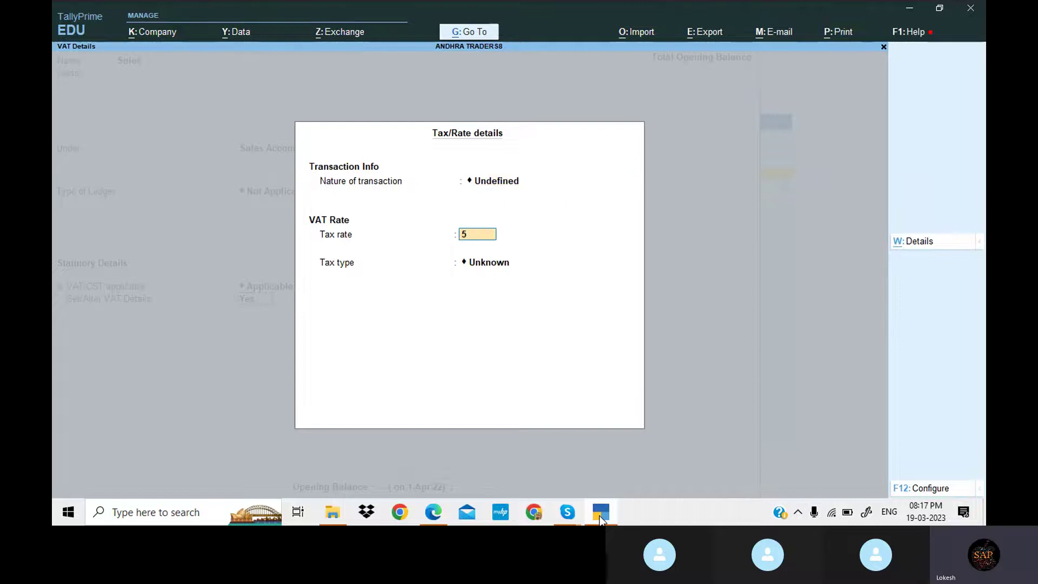
pyautogui.press('Return')
pyautogui.press('Return')
pyautogui.press('Return')
pyautogui.press('Return')
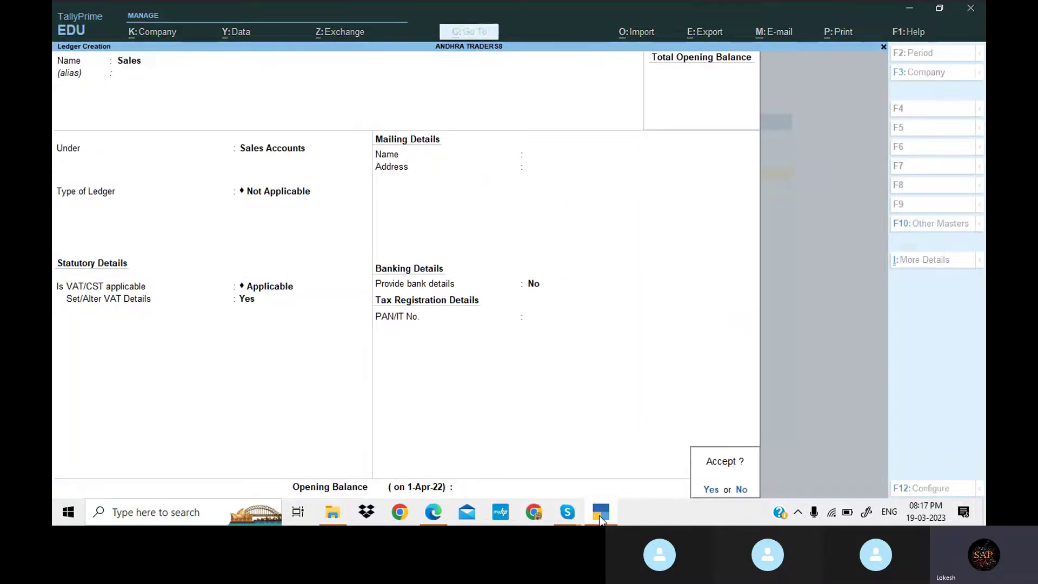
pyautogui.press('Return')
# Copy the customer name Komali Merchants from the exercise PDF into a new TallyPrime ledger and place it under Sundry Debtors.
pyautogui.click(601, 512)
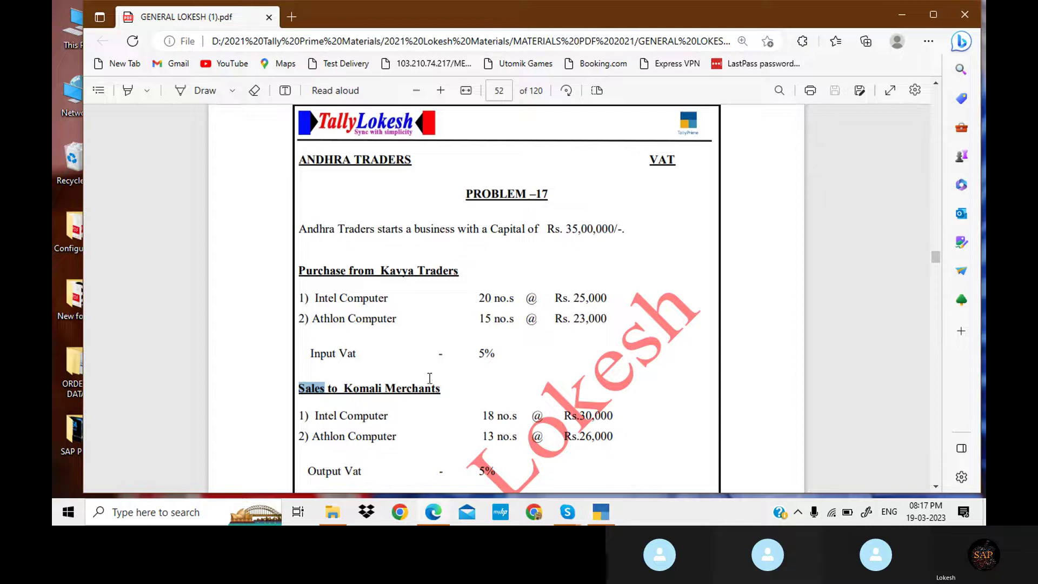
pyautogui.moveTo(348, 391); pyautogui.dragTo(447, 388)
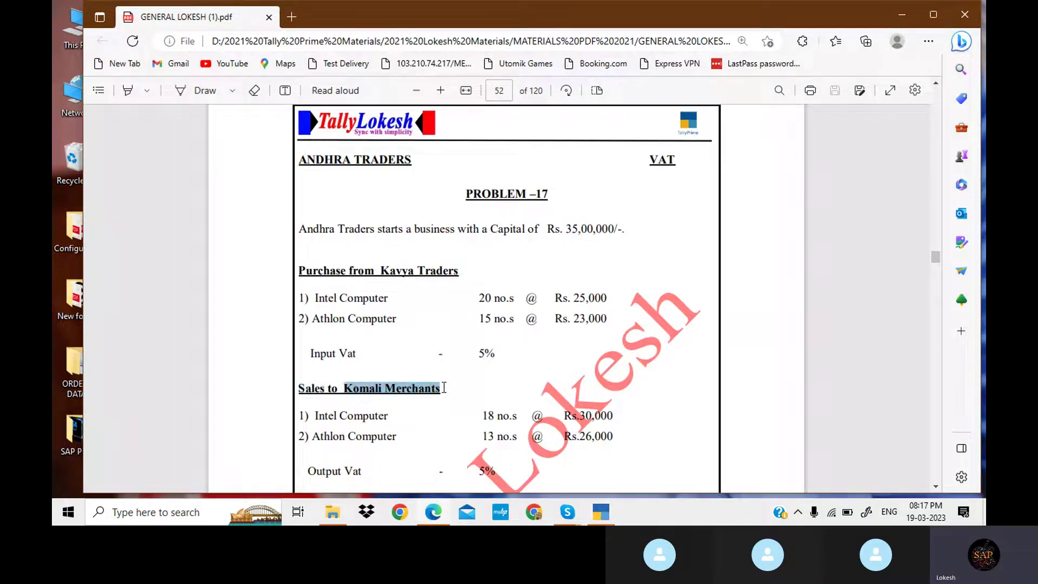
pyautogui.click(601, 513)
pyautogui.hotkey('ctrl', 'alt', 'v')
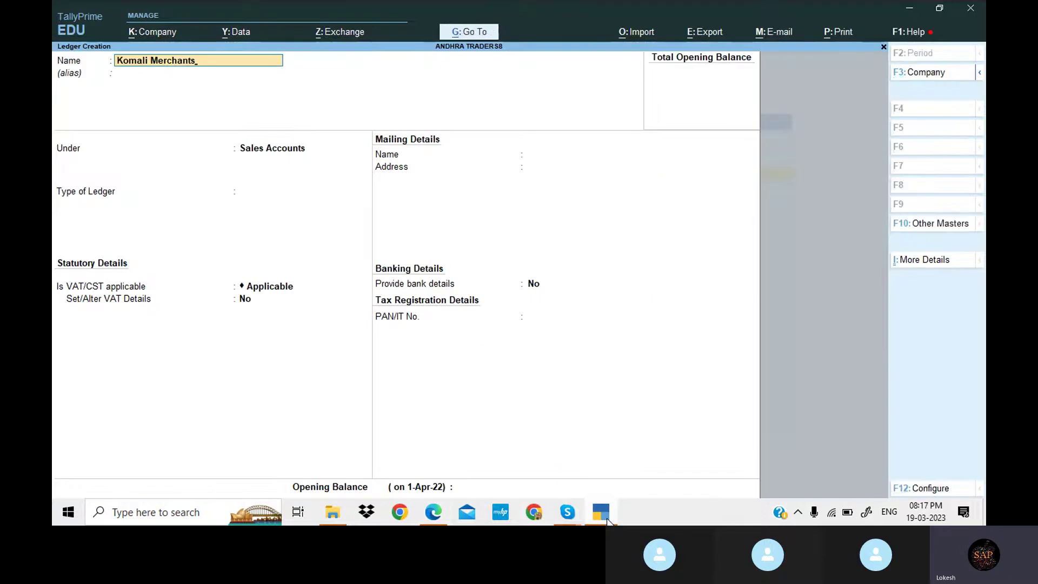
pyautogui.press('Return')
pyautogui.write('Sun')
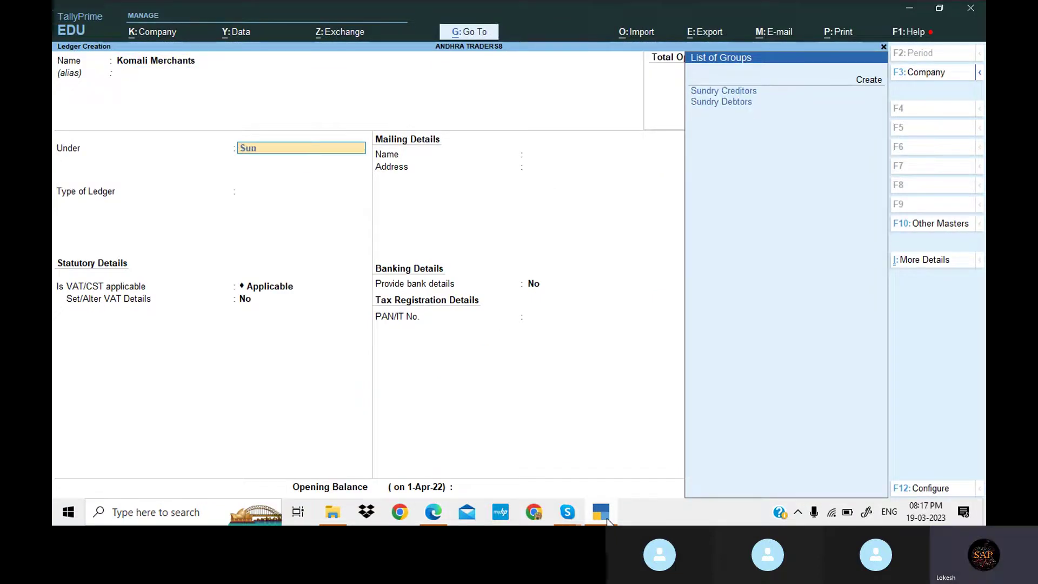
pyautogui.press('Down')
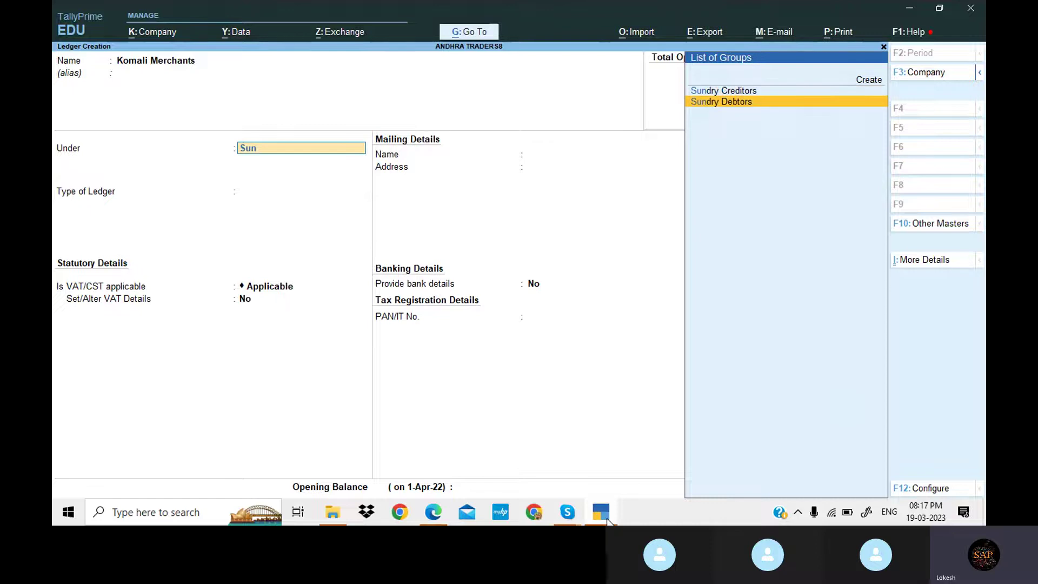
pyautogui.press('Return')
# Keep the default mailing and banking details for Komali Merchants and save the ledger.
pyautogui.press('Return')
pyautogui.press('Return')
pyautogui.press('Return')
pyautogui.press('Return')
pyautogui.press('Return')
pyautogui.press('Return')
pyautogui.press('Return')
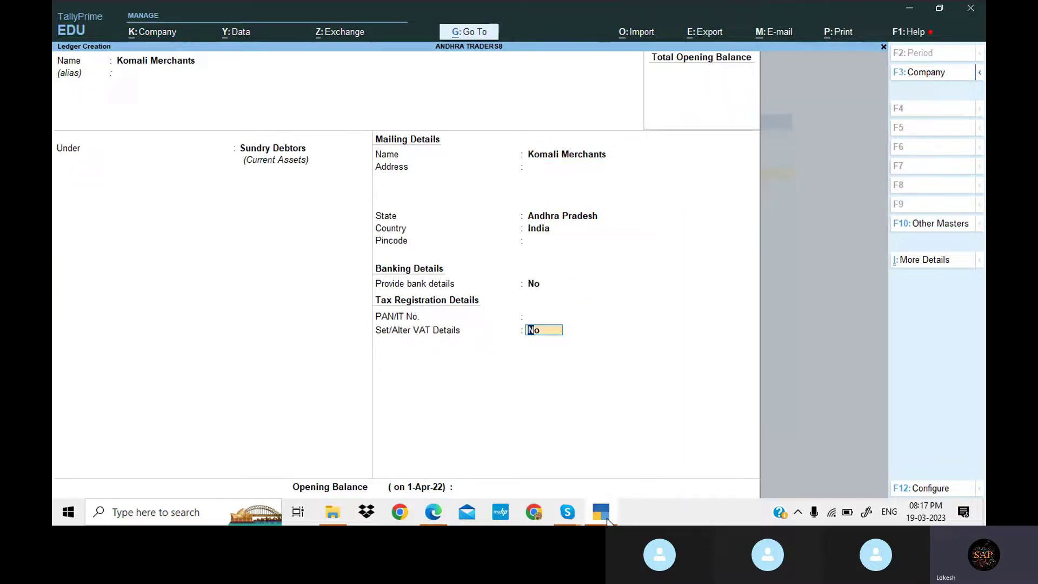
pyautogui.press('Return')
pyautogui.press('Return')
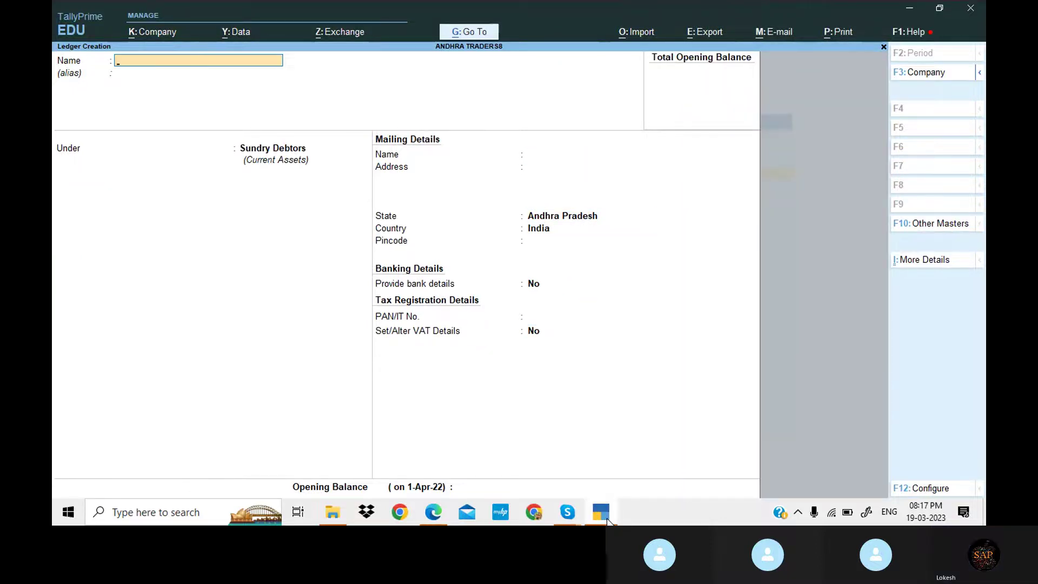
# Copy the supplier name Balu Traders from the exercise PDF into a new TallyPrime ledger and place it under Sundry Creditors.
pyautogui.hotkey('alt', 'Tab')
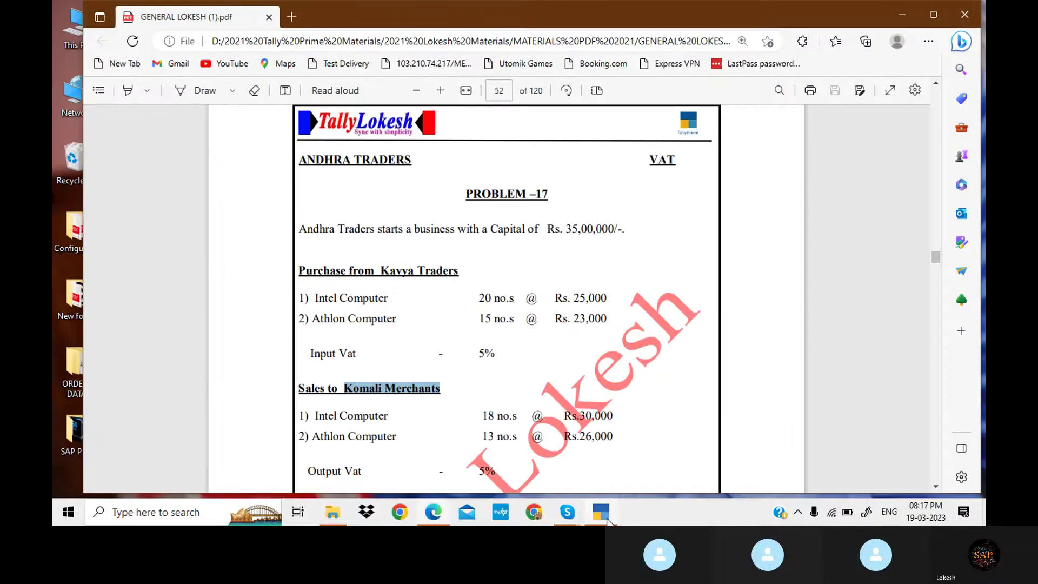
pyautogui.press('Down')
pyautogui.press('Down')
pyautogui.press('Down')
pyautogui.press('Down')
pyautogui.press('Down')
pyautogui.press('Down')
pyautogui.press('Down')
pyautogui.press('Down')
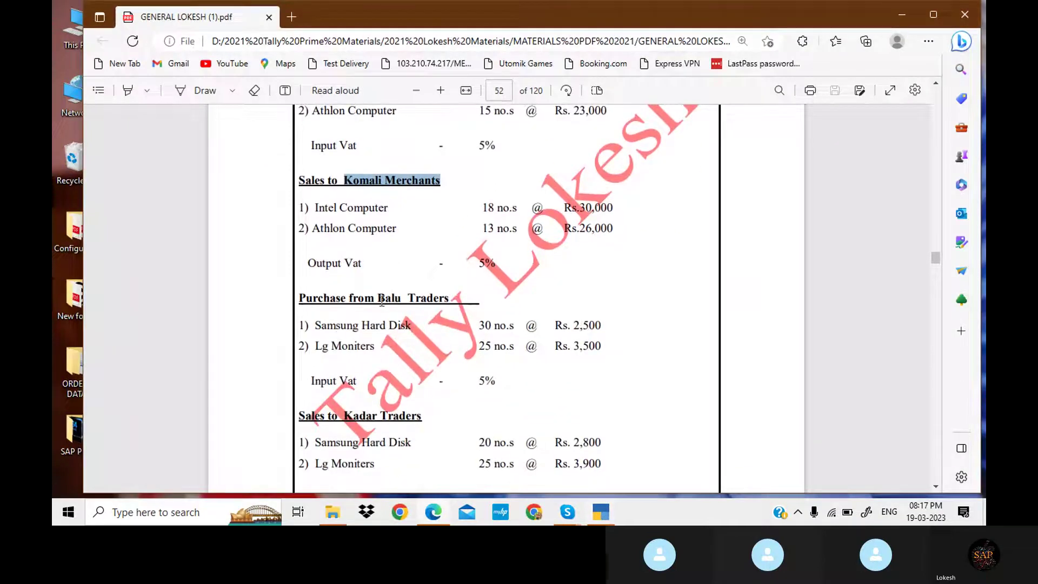
pyautogui.moveTo(379, 300); pyautogui.dragTo(452, 303)
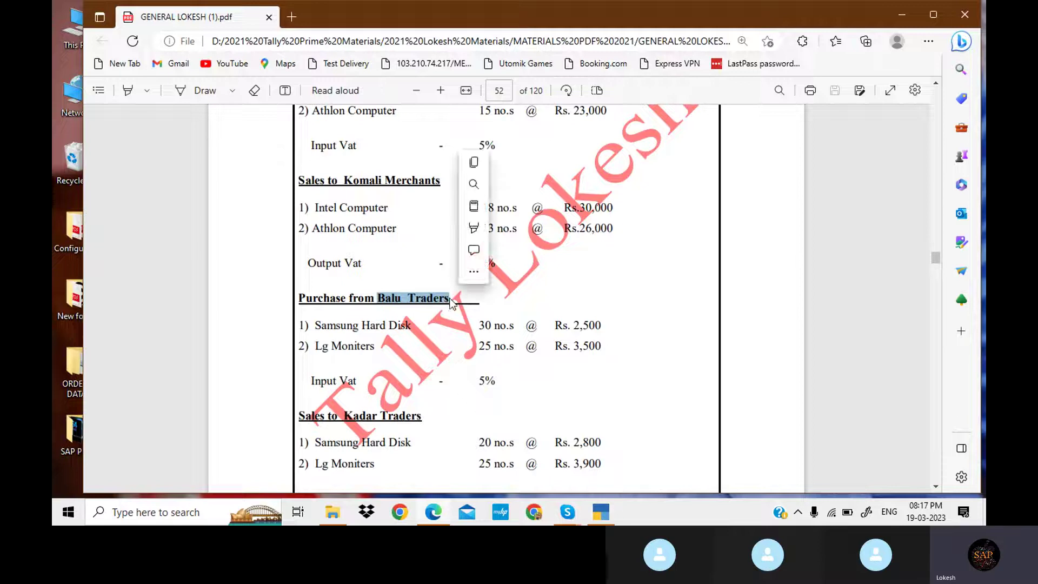
pyautogui.click(602, 510)
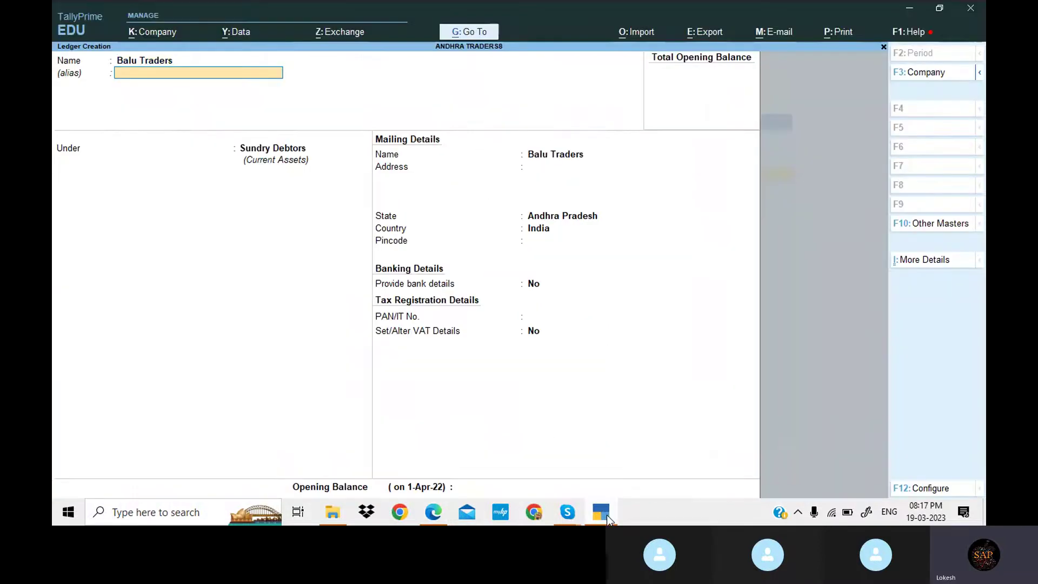
pyautogui.press('Return')
pyautogui.press('Return')
pyautogui.write('Sun')
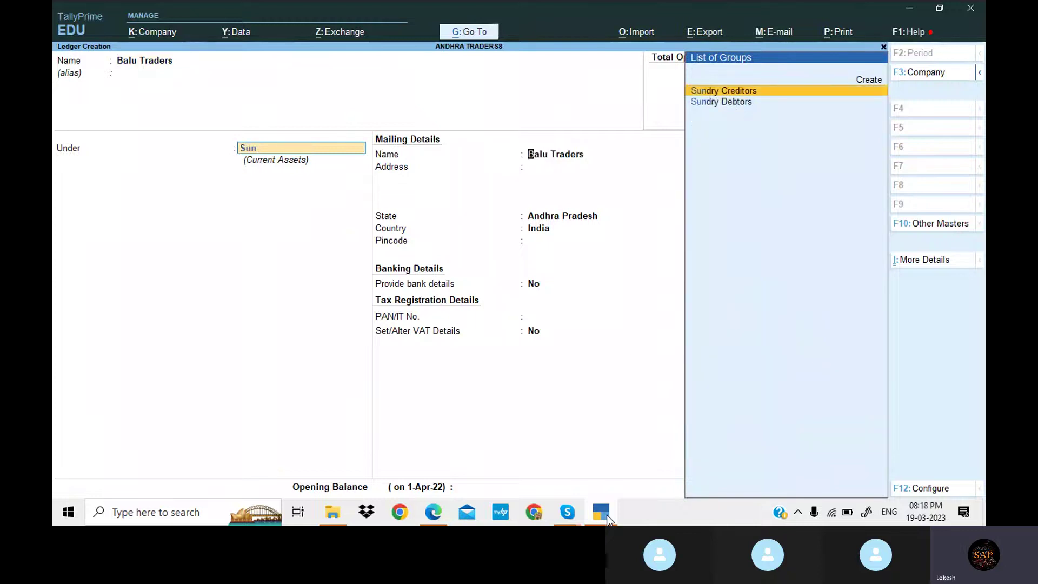
pyautogui.press('Return')
# Keep the default mailing, banking and tax registration details for Balu Traders and save the ledger.
pyautogui.press('Return')
pyautogui.press('Return')
pyautogui.press('Return')
pyautogui.press('Return')
pyautogui.press('Return')
pyautogui.press('Return')
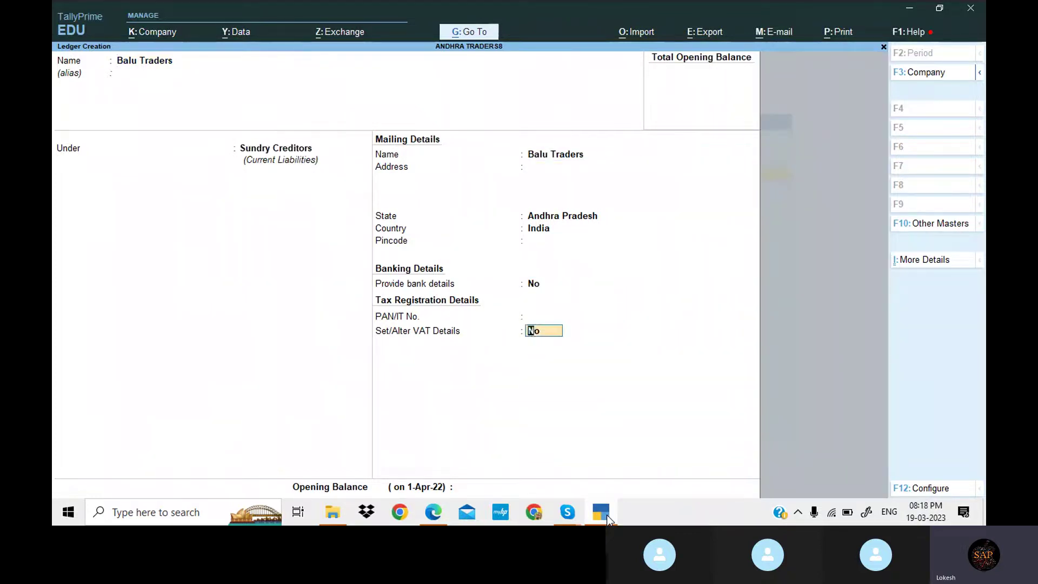
# Copy the customer name Kadar Traders from the exercise PDF into a new TallyPrime ledger and place it under Sundry Debtors.
pyautogui.click(605, 514)
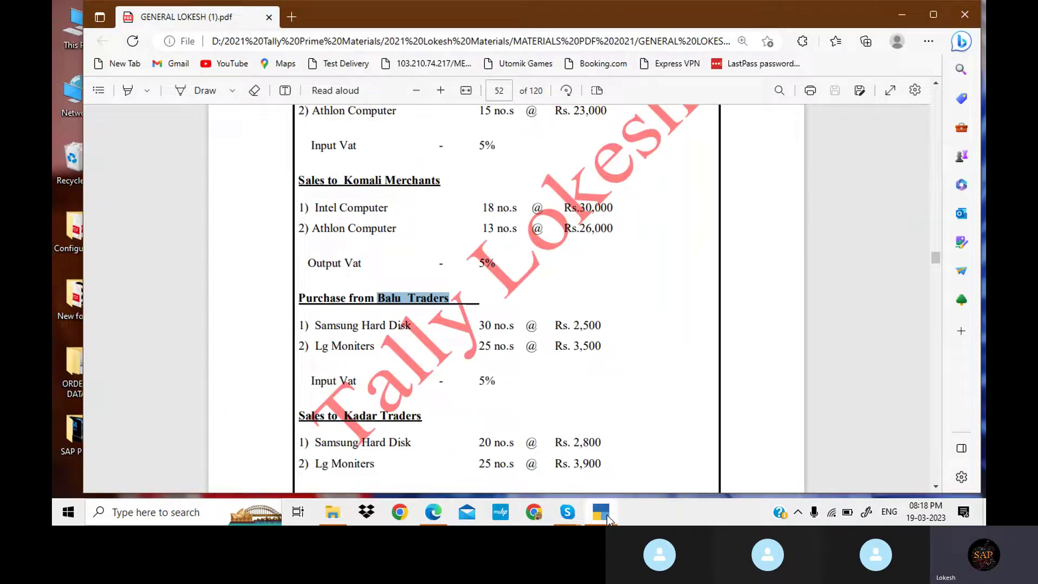
pyautogui.moveTo(343, 415); pyautogui.dragTo(423, 416)
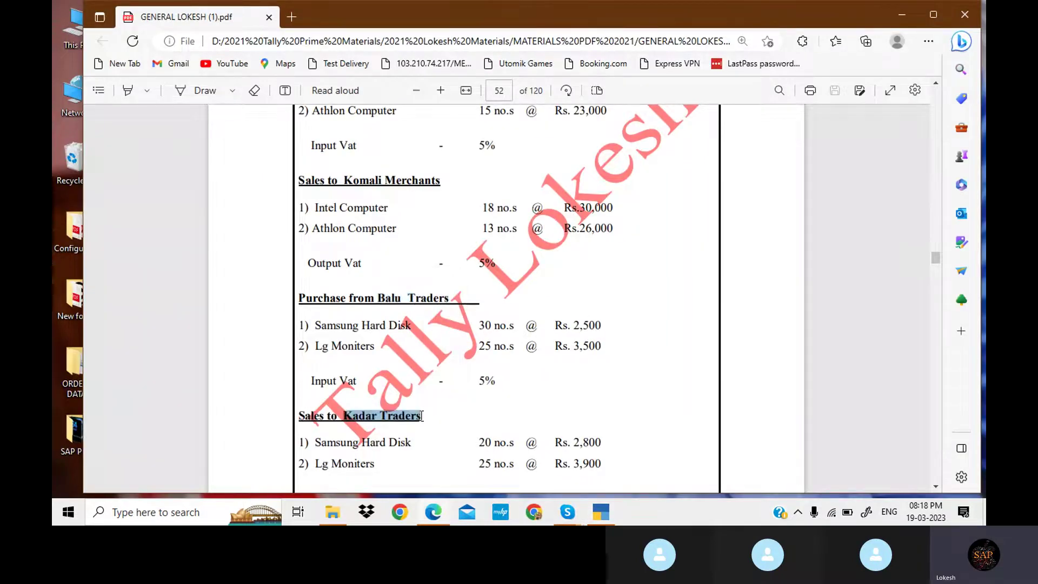
pyautogui.click(607, 513)
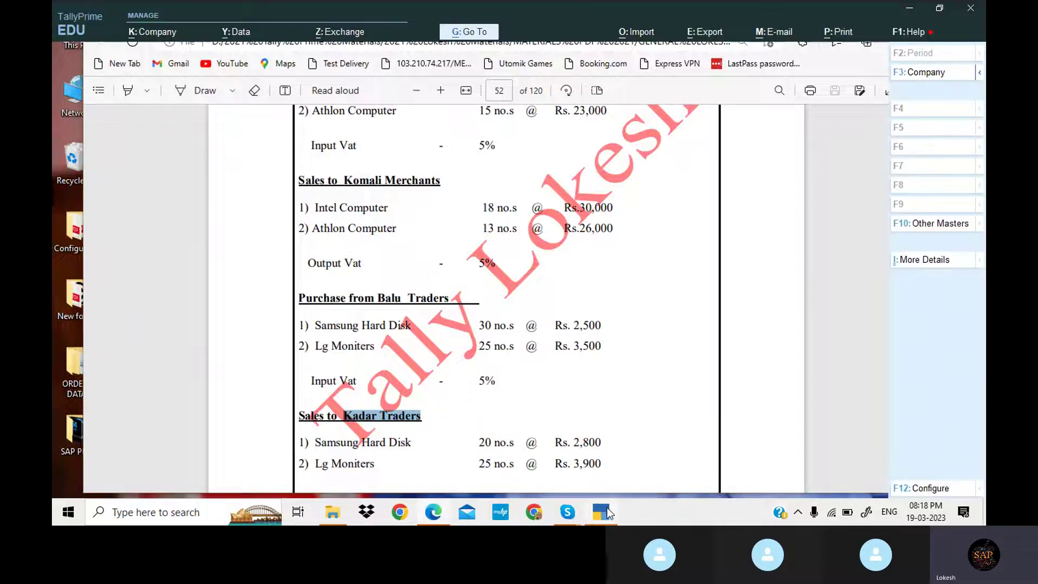
pyautogui.press('Return')
pyautogui.press('Return')
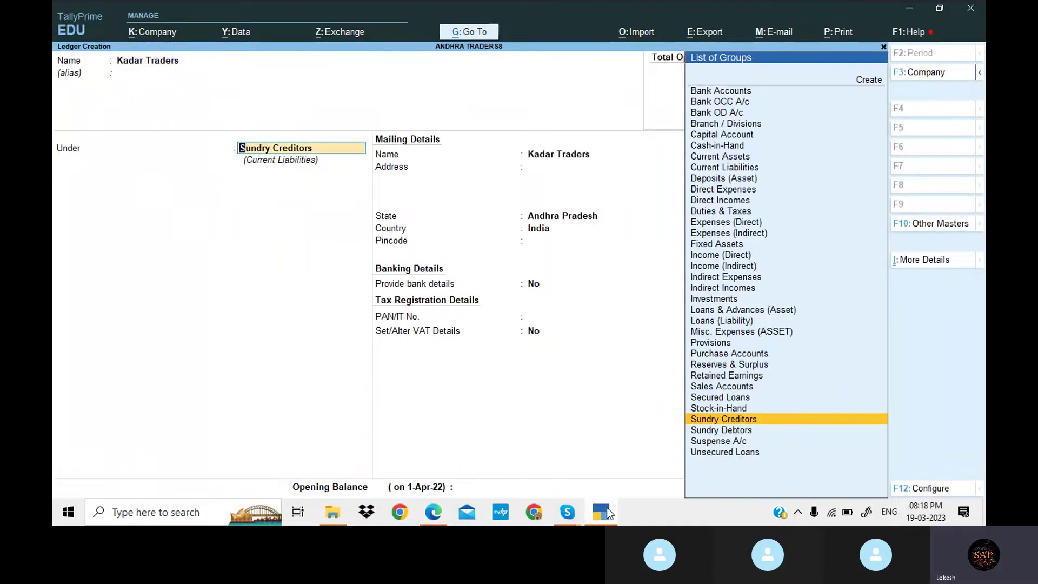
pyautogui.press('Down')
pyautogui.press('Return')
# Keep the default mailing, banking and VAT details for Kadar Traders and save the ledger.
pyautogui.press('Return')
pyautogui.press('Return')
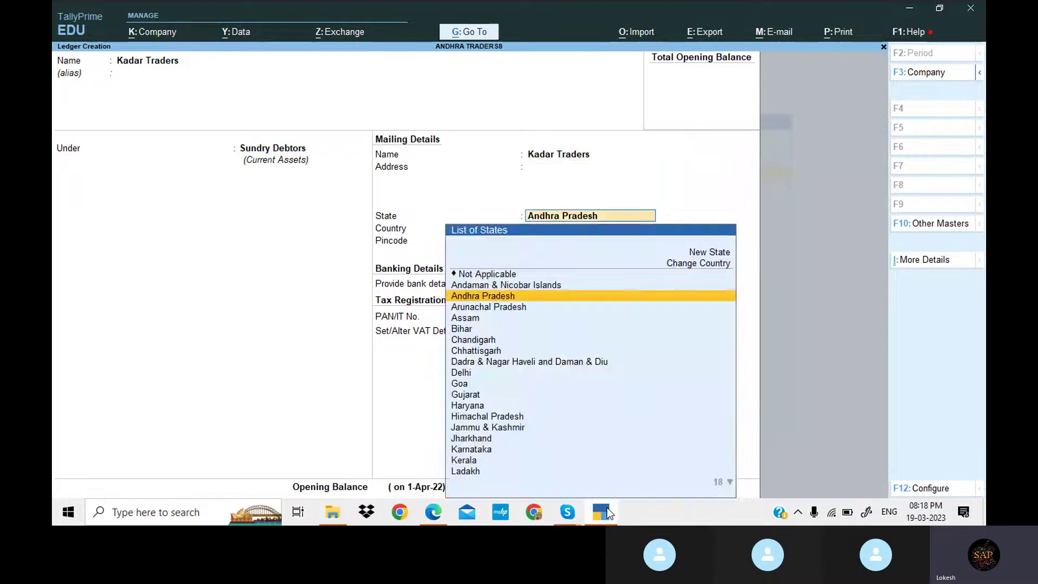
pyautogui.press('Return')
pyautogui.press('Return')
pyautogui.press('Return')
pyautogui.press('Return')
pyautogui.press('Return')
pyautogui.press('Return')
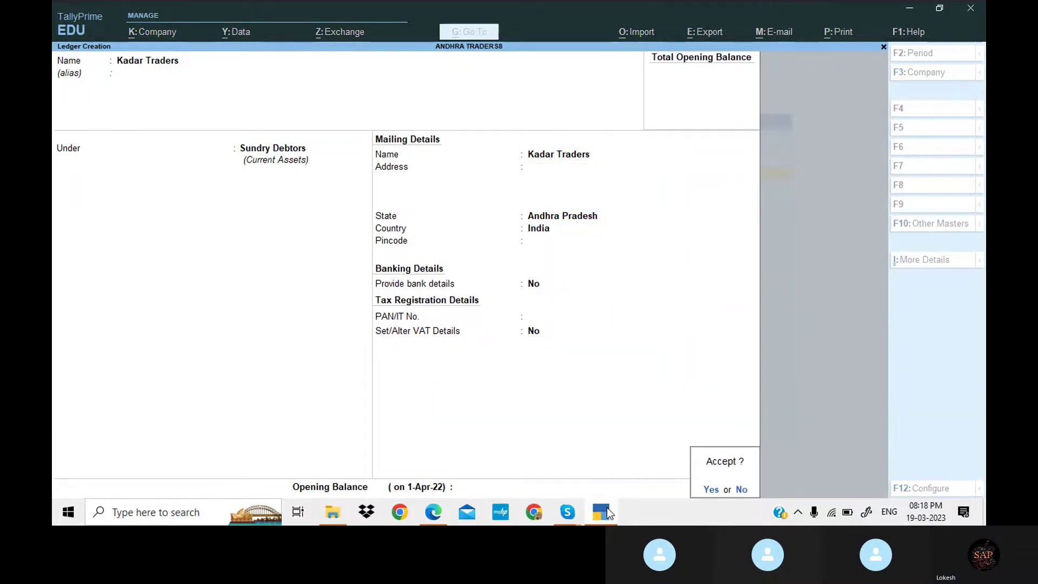
pyautogui.press('Return')
# Copy the text Input Vat from the exercise PDF into TallyPrime as a new ledger's name and place it under Duties & Taxes.
pyautogui.click(602, 511)
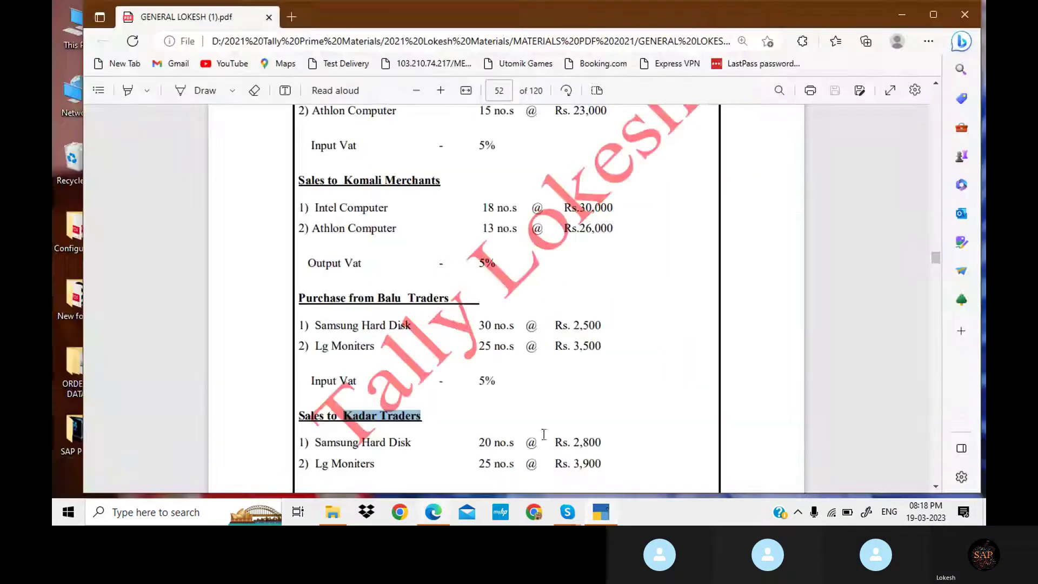
pyautogui.moveTo(313, 143); pyautogui.dragTo(346, 142)
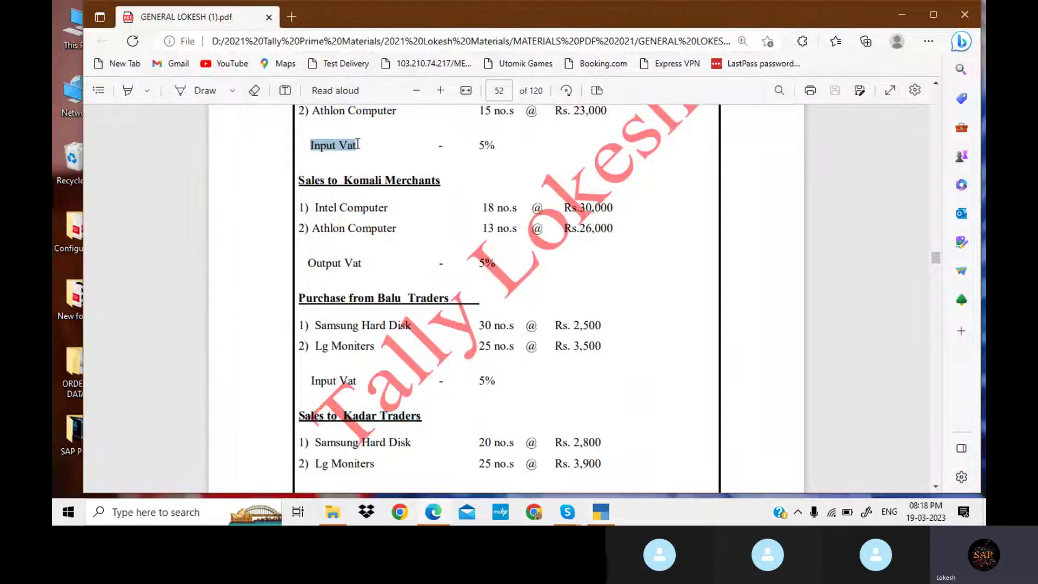
pyautogui.hotkey('ctrl', 'c')
pyautogui.click(602, 513)
pyautogui.hotkey('ctrl', 'alt', 'v')
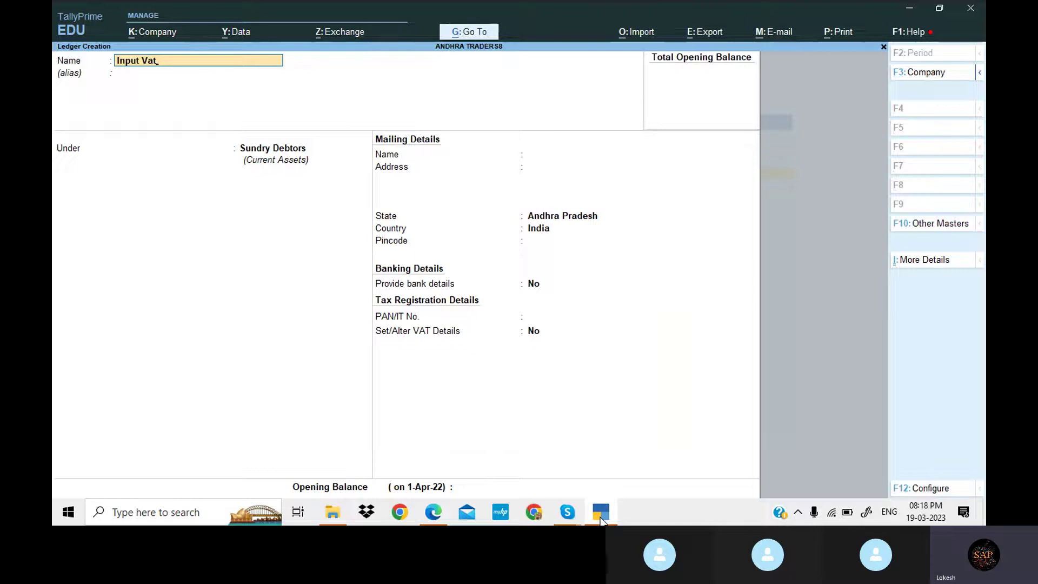
pyautogui.press('Return')
pyautogui.press('Return')
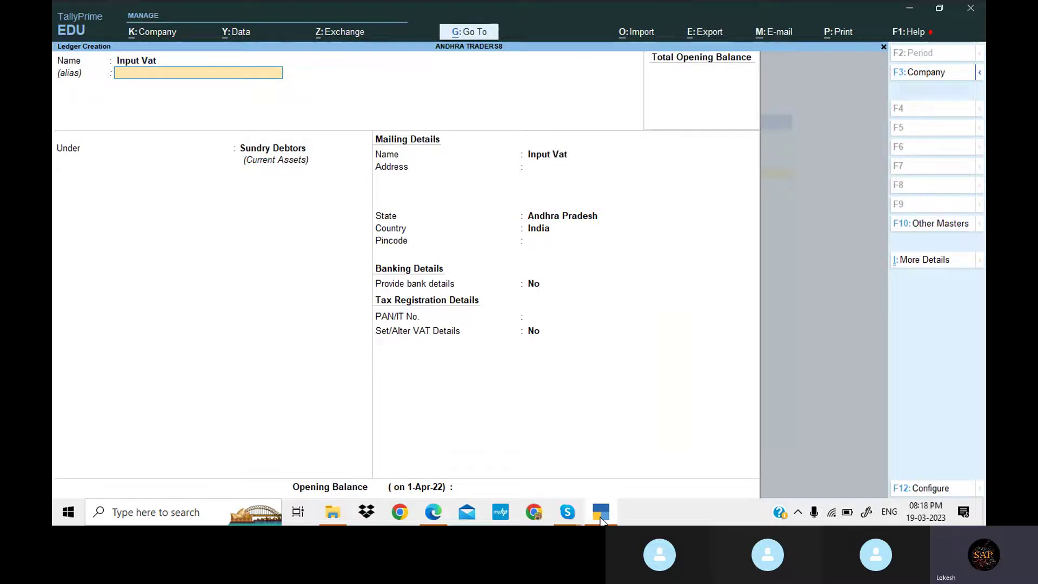
pyautogui.write('Du')
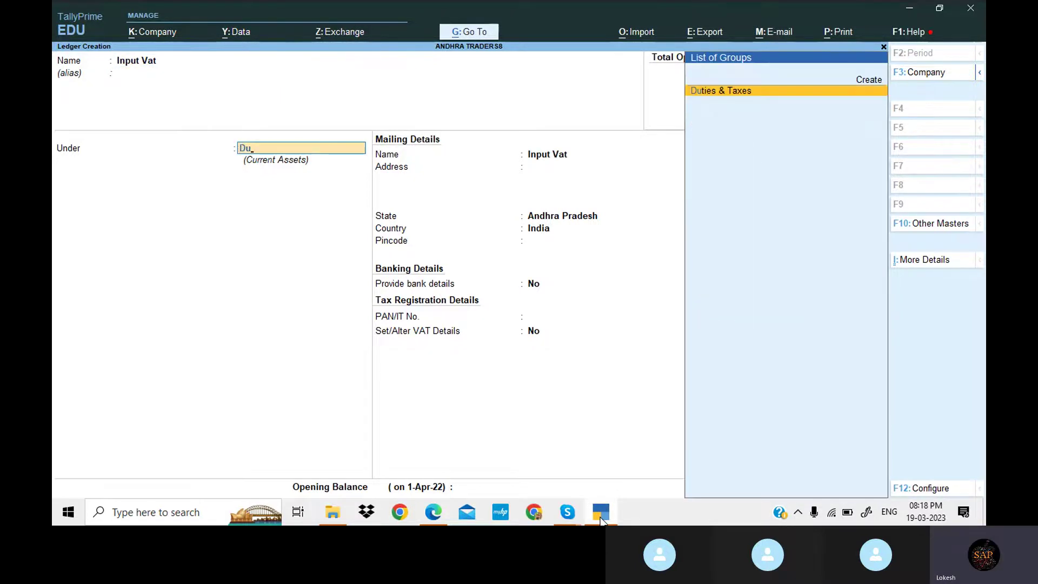
pyautogui.press('Return')
# Set the Input Vat ledger's type of duty/tax to VAT, keep the calculation percentage at 0%, and save the ledger.
pyautogui.press('Down')
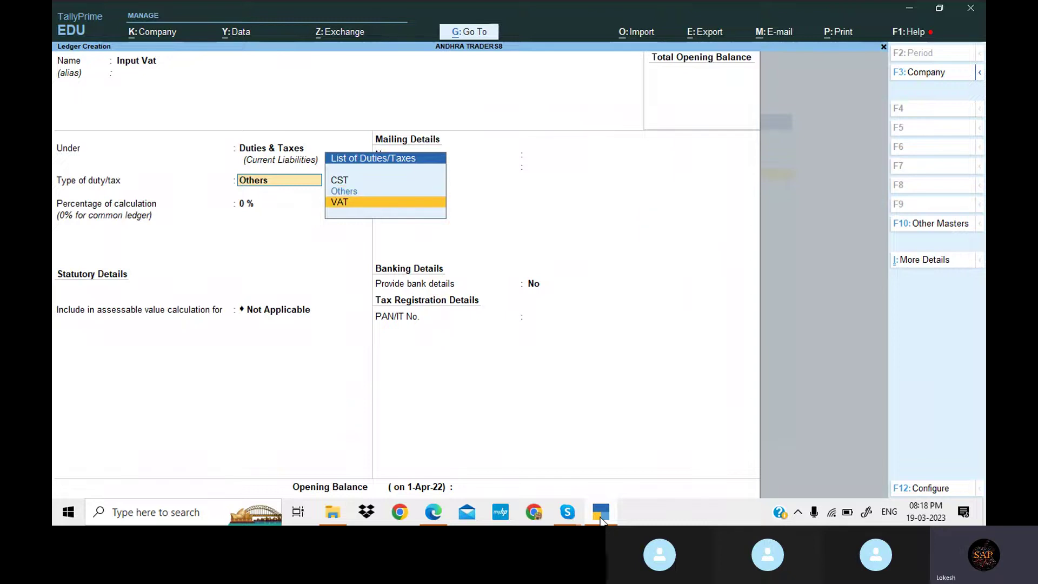
pyautogui.press('Return')
pyautogui.press('Return')
pyautogui.press('Return')
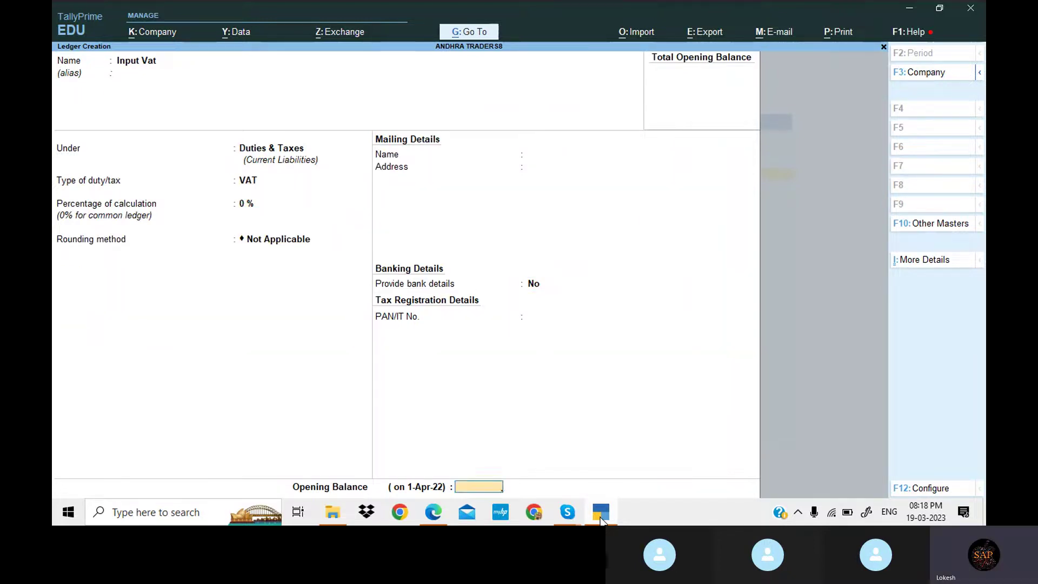
pyautogui.press('Return')
pyautogui.press('Return')
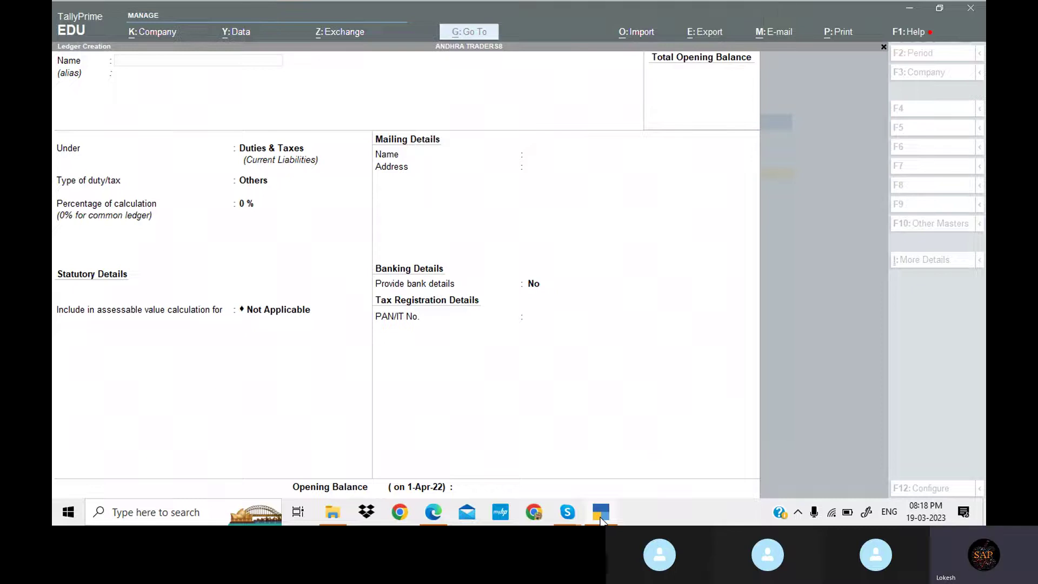
# Copy the text Output Vat from the exercise PDF into TallyPrime as a new ledger's name, keeping it under Duties & Taxes.
pyautogui.click(601, 518)
pyautogui.moveTo(307, 263); pyautogui.dragTo(362, 262)
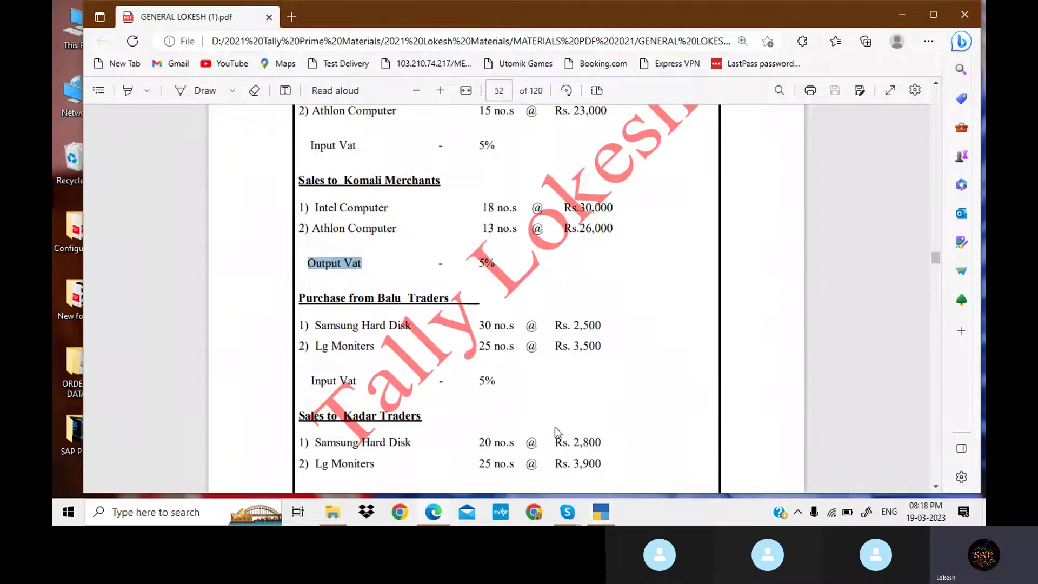
pyautogui.click(604, 521)
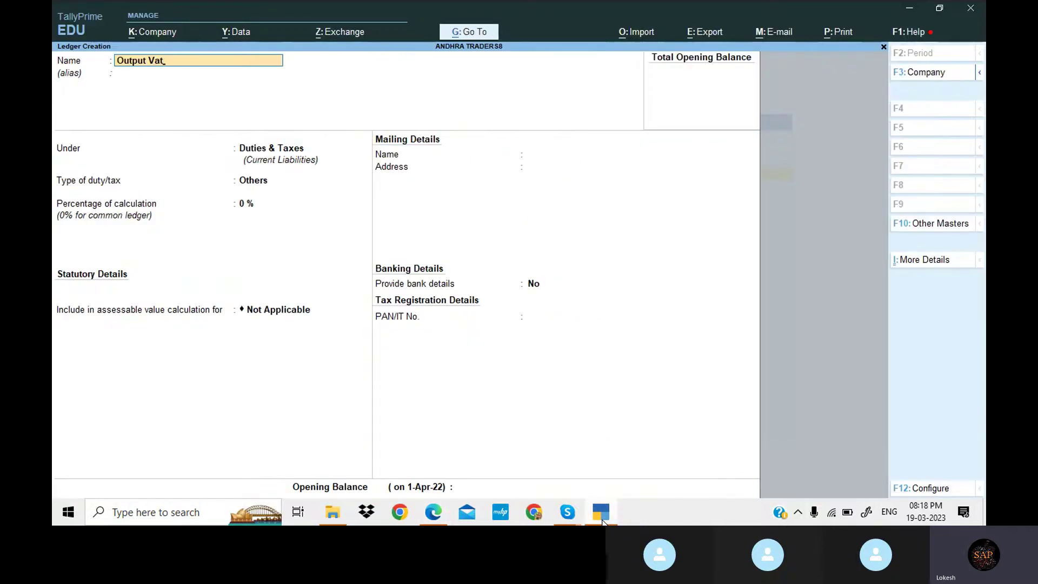
pyautogui.press('Return')
pyautogui.press('Return')
pyautogui.press('Return')
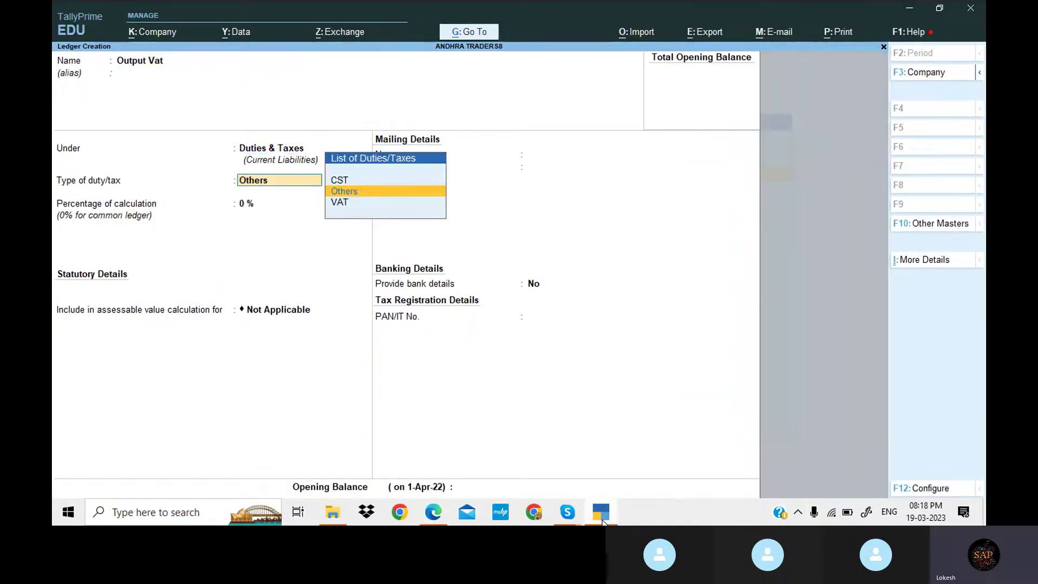
# Set the Output Vat ledger's type of duty/tax to VAT with 0% calculation, save it, and leave ledger creation.
pyautogui.press('Down')
pyautogui.press('Return')
pyautogui.press('Return')
pyautogui.press('Return')
pyautogui.press('Return')
pyautogui.press('Return')
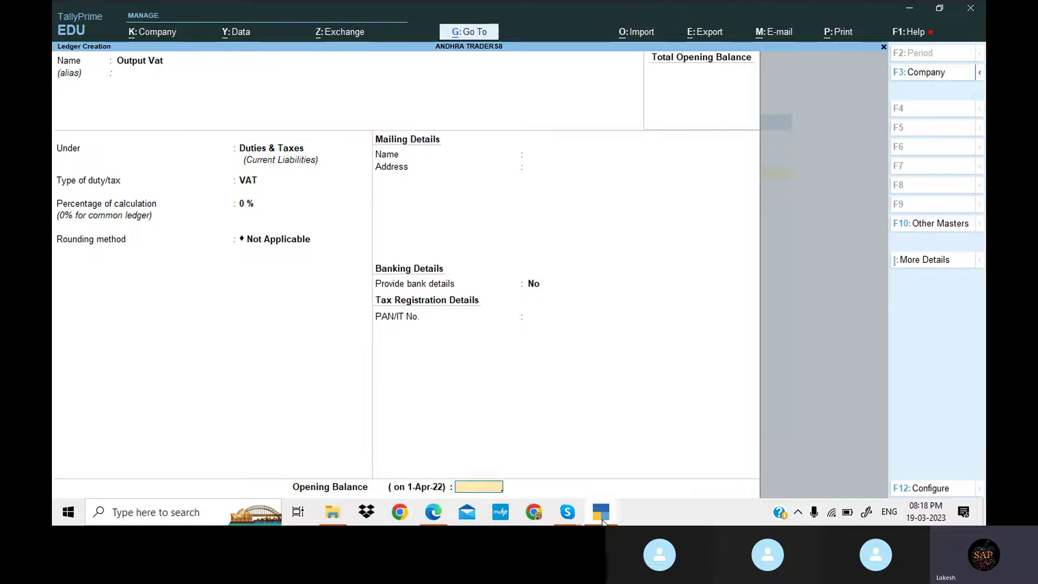
pyautogui.press('Return')
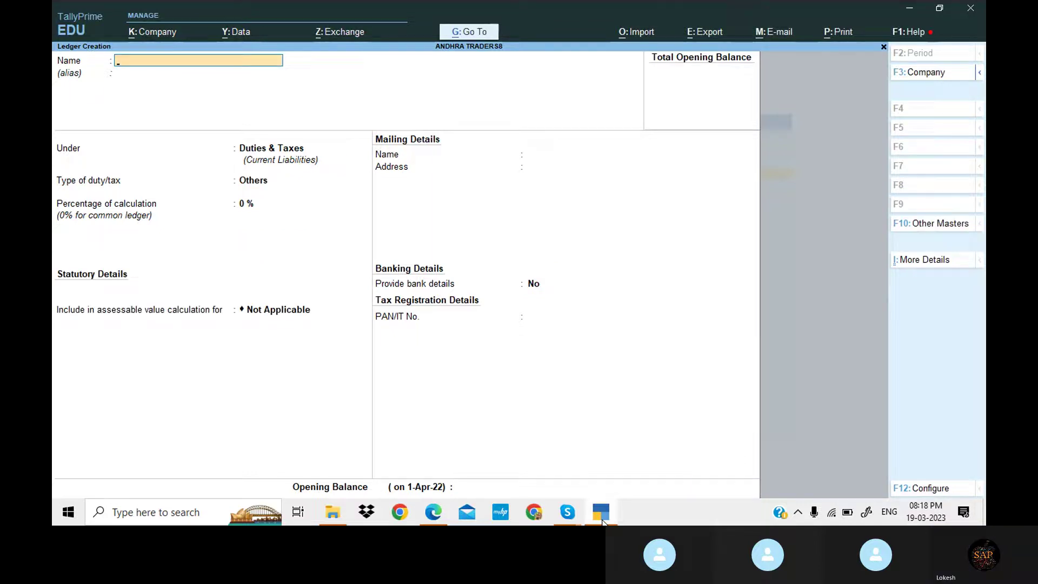
pyautogui.press('Escape')
pyautogui.press('Return')
# Check the quantity unit in the exercise PDF and create the simple unit nos with 0 decimal places in TallyPrime.
pyautogui.press('Down')
pyautogui.press('Down')
pyautogui.press('Down')
pyautogui.press('Down')
pyautogui.press('Down')
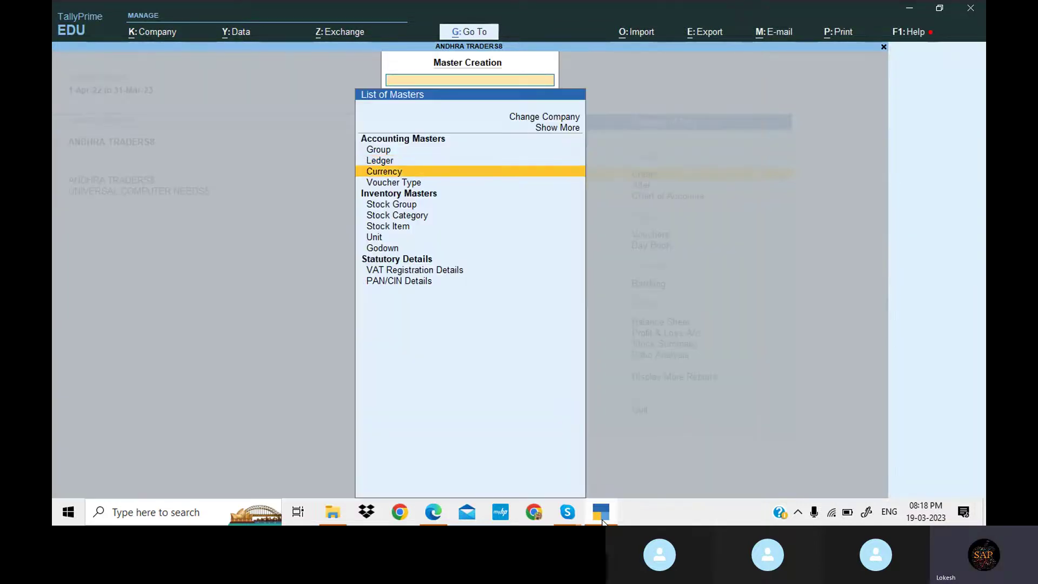
pyautogui.press('Down')
pyautogui.press('Return')
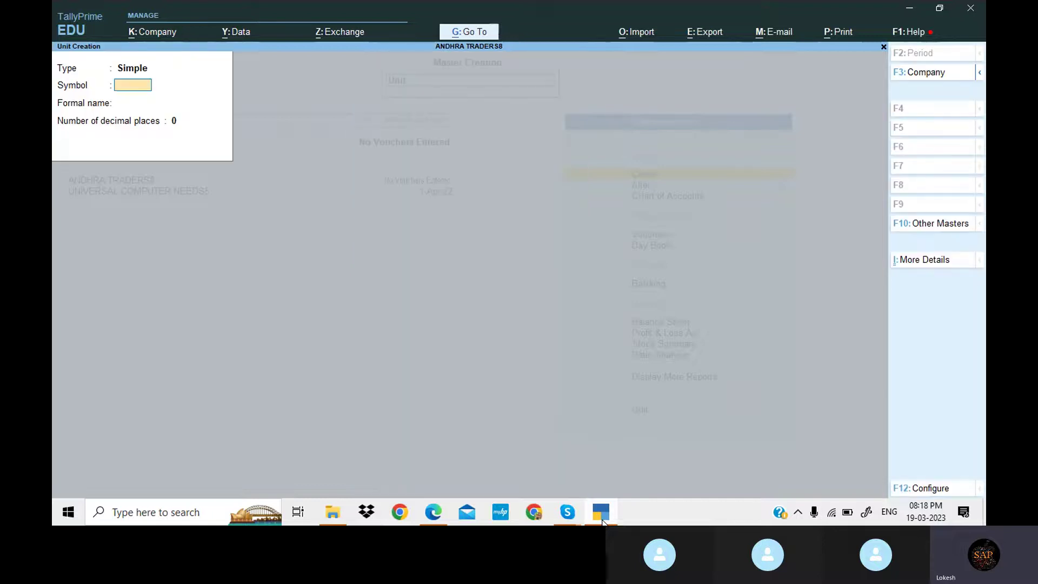
pyautogui.click(602, 516)
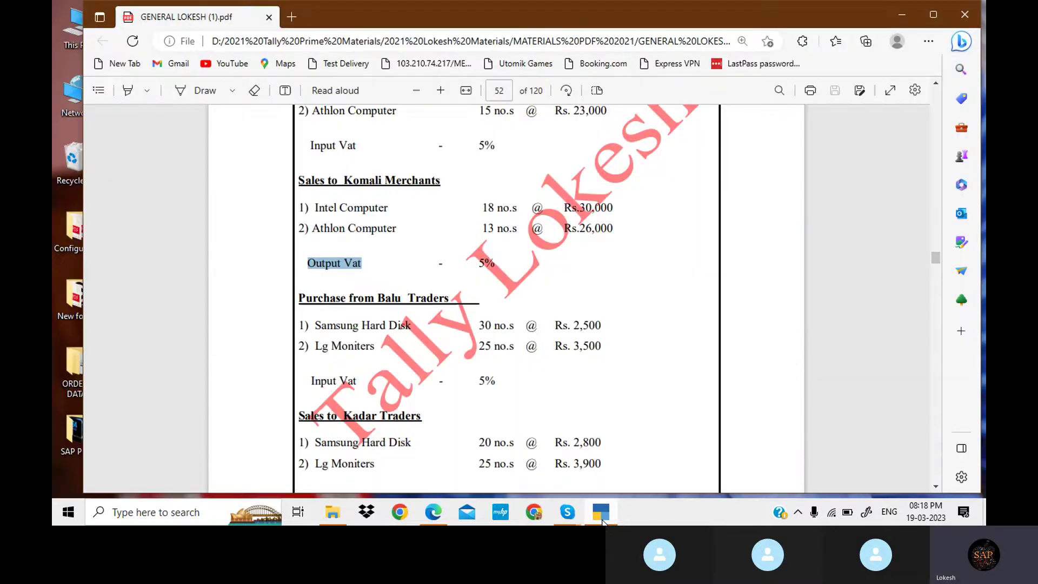
pyautogui.scroll(2, 487, 270)
pyautogui.click(602, 516)
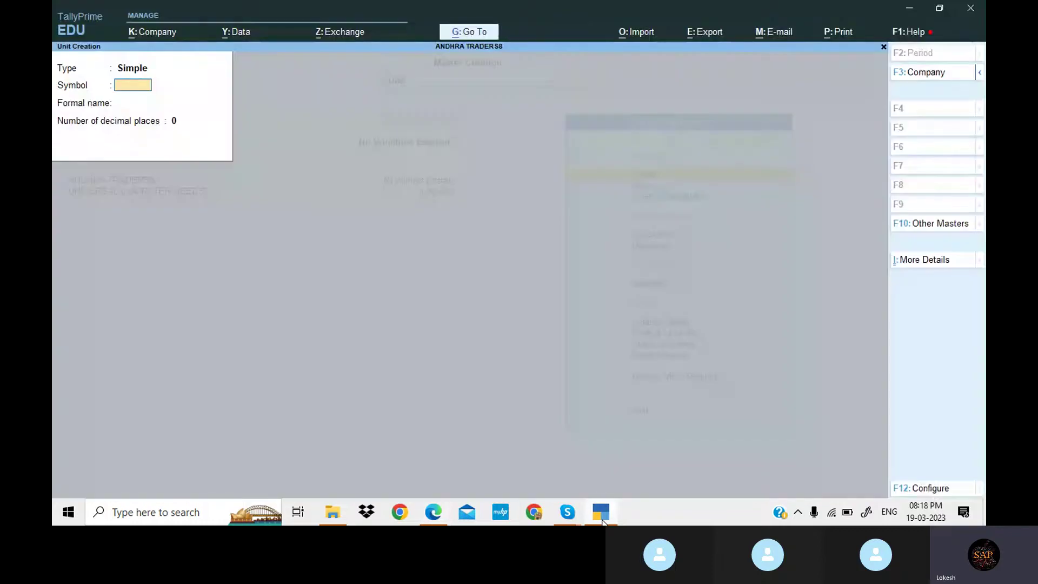
pyautogui.write('nos')
pyautogui.press('Return')
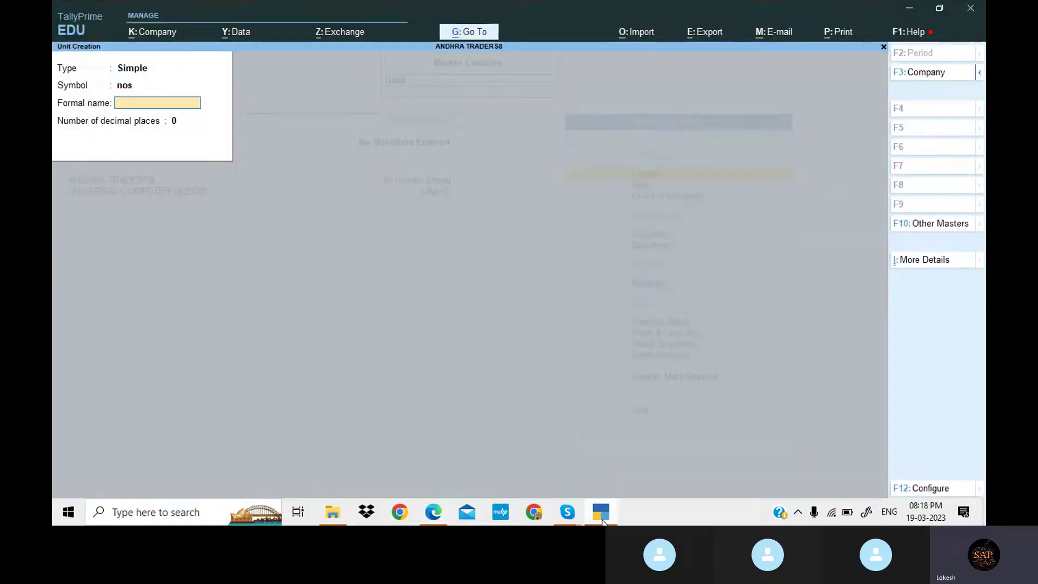
pyautogui.press('Return')
pyautogui.press('Return')
pyautogui.press('Escape')
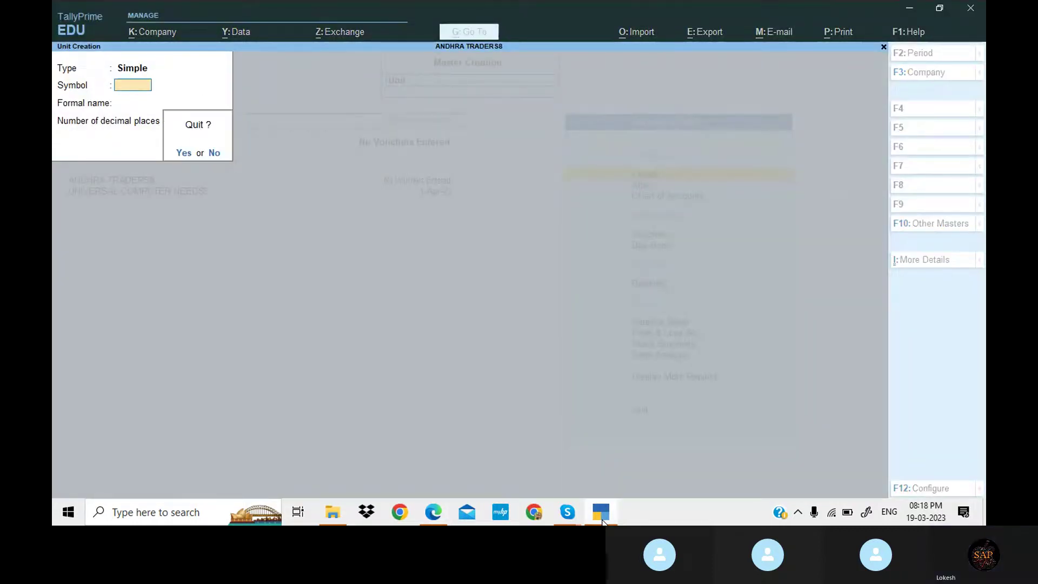
pyautogui.press('y')
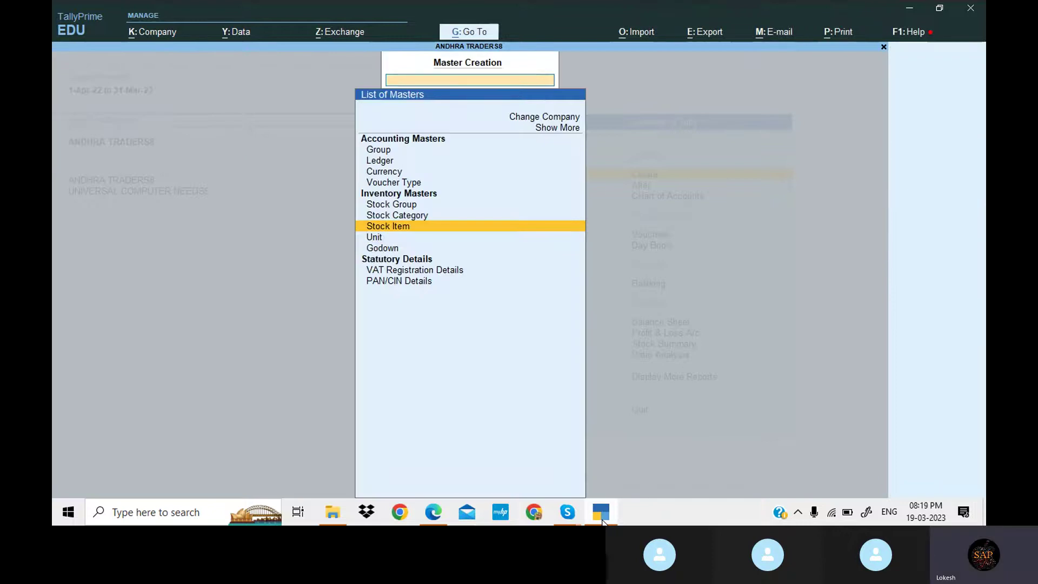
# Copy the text Intel Computer from the exercise PDF into TallyPrime as a new stock item's name.
pyautogui.press('Return')
pyautogui.click(601, 514)
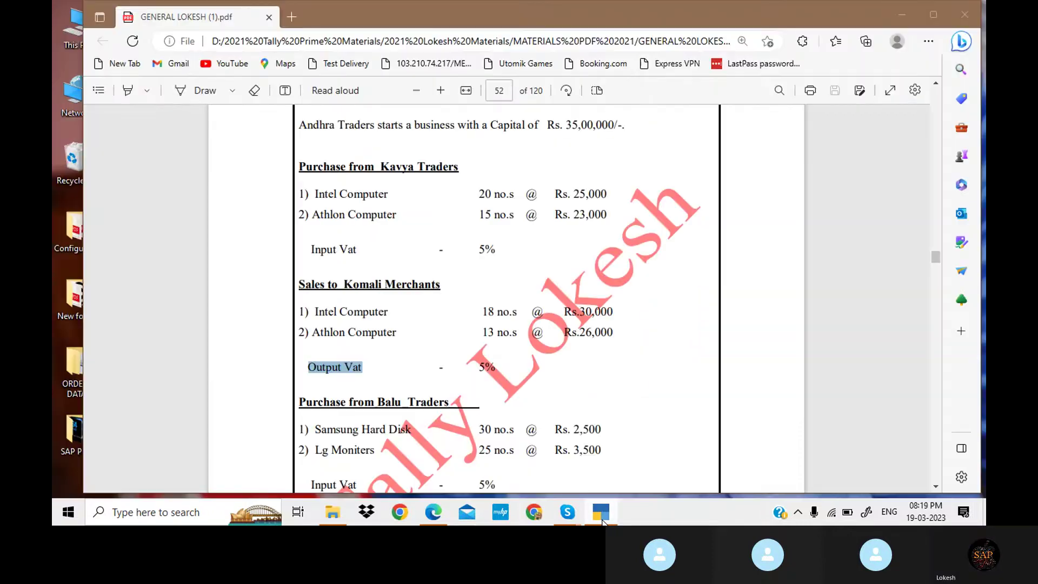
pyautogui.moveTo(317, 195); pyautogui.dragTo(394, 197)
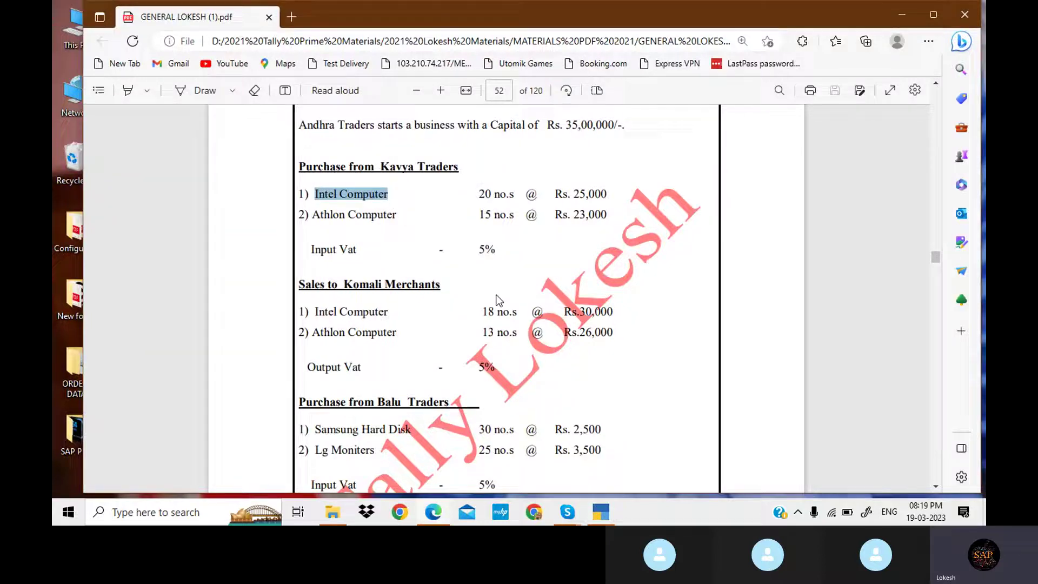
pyautogui.click(601, 514)
pyautogui.hotkey('ctrl', 'alt', 'v')
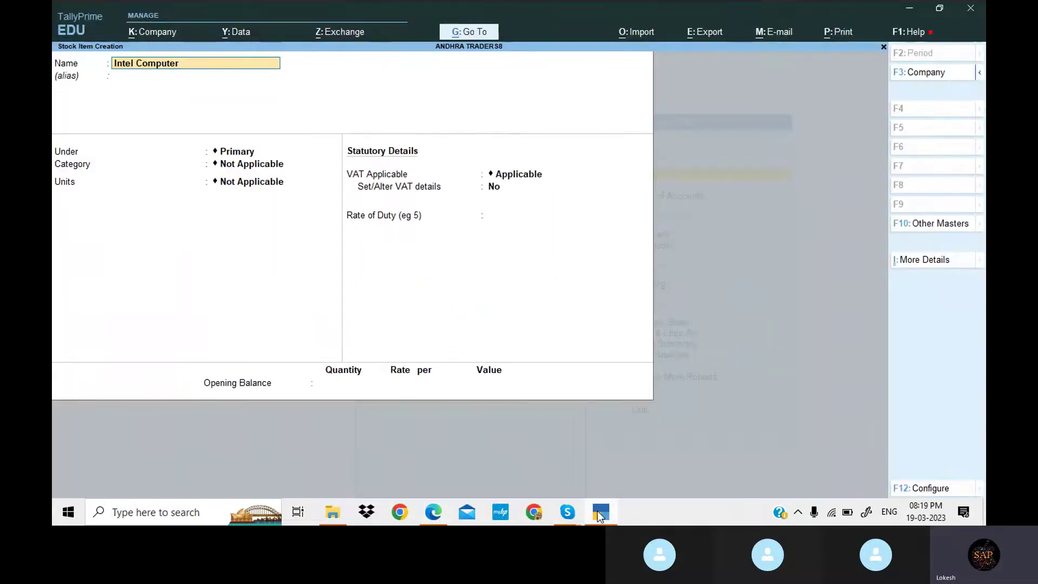
# Set the Intel Computer item's unit to nos, keep the group, VAT and opening balance defaults, and save it.
pyautogui.press('Return')
pyautogui.press('Return')
pyautogui.press('Return')
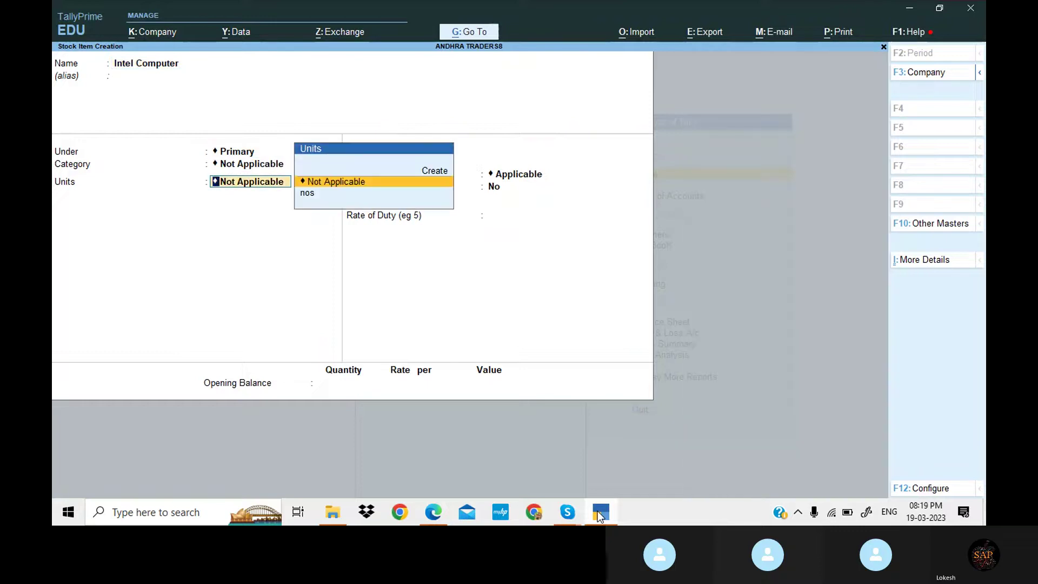
pyautogui.press('Down')
pyautogui.press('Return')
pyautogui.press('Return')
pyautogui.press('Return')
pyautogui.press('Return')
pyautogui.press('Return')
pyautogui.press('Return')
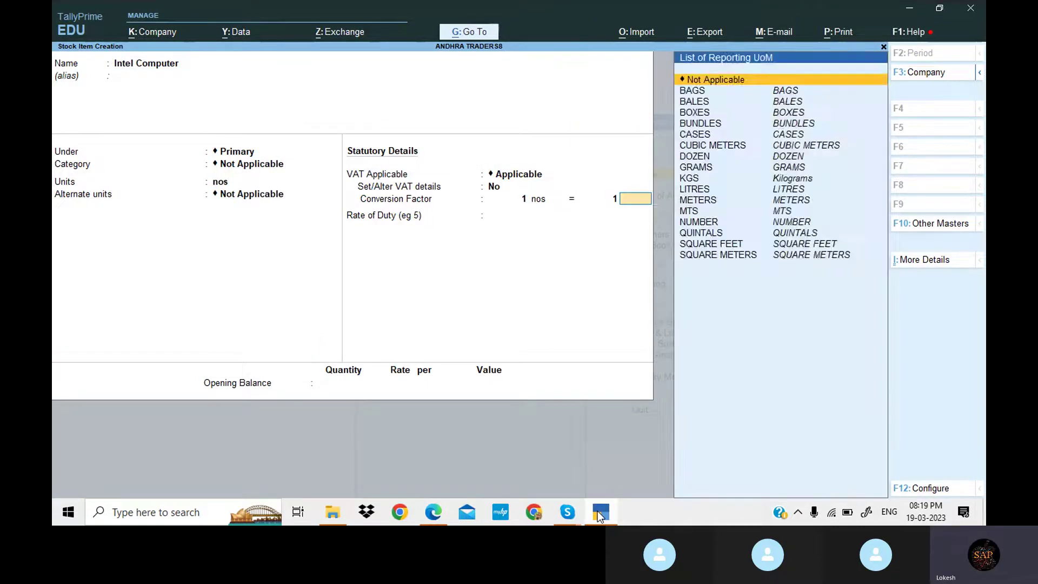
pyautogui.press('Return')
pyautogui.press('Return')
pyautogui.press('Return')
pyautogui.press('Return')
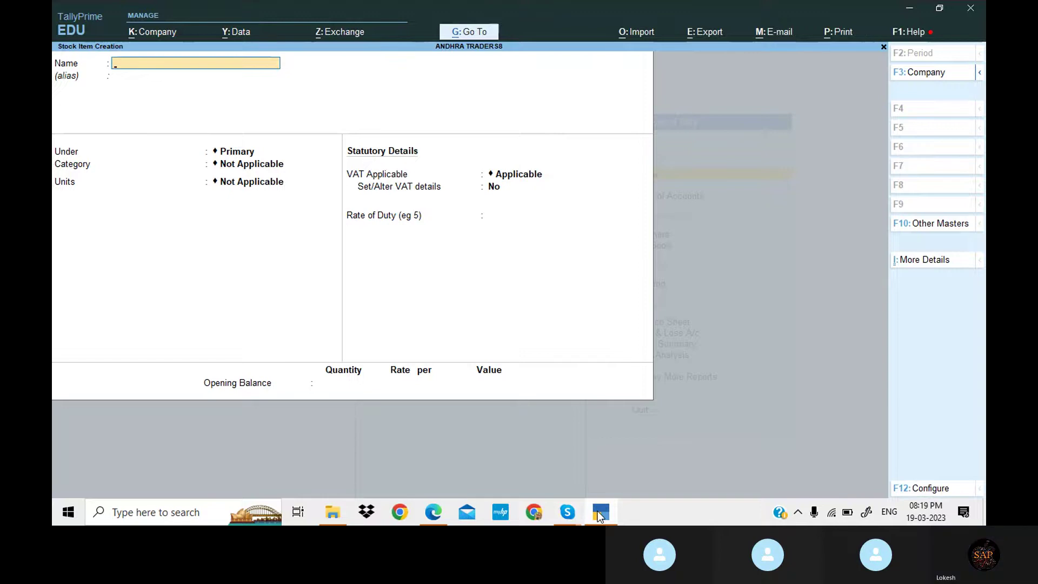
# Copy the text Athlon Computer from the exercise PDF into TallyPrime as the next stock item's name.
pyautogui.click(600, 517)
pyautogui.click(313, 219)
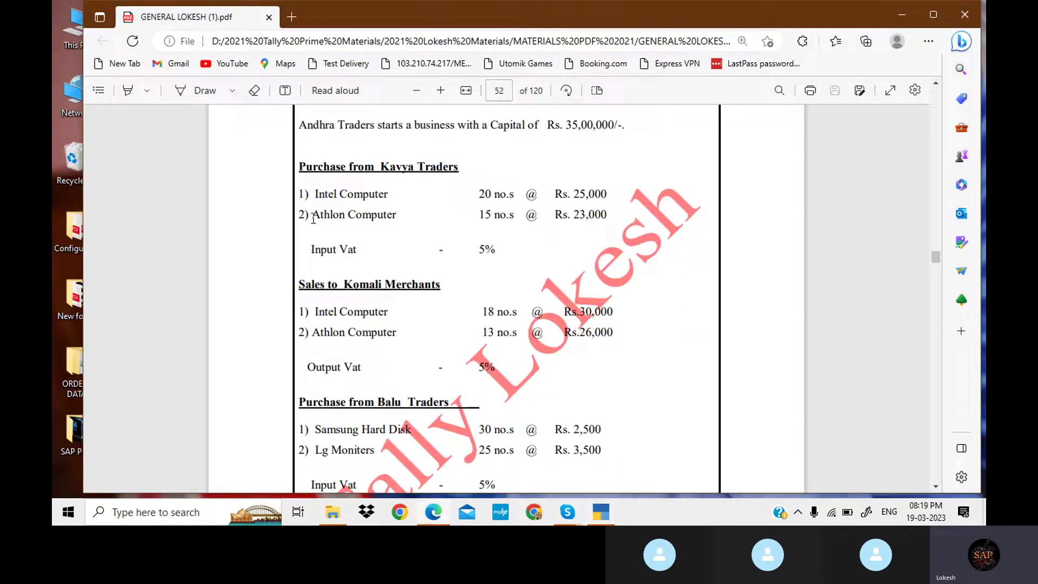
pyautogui.doubleClick(313, 219)
pyautogui.click(403, 225)
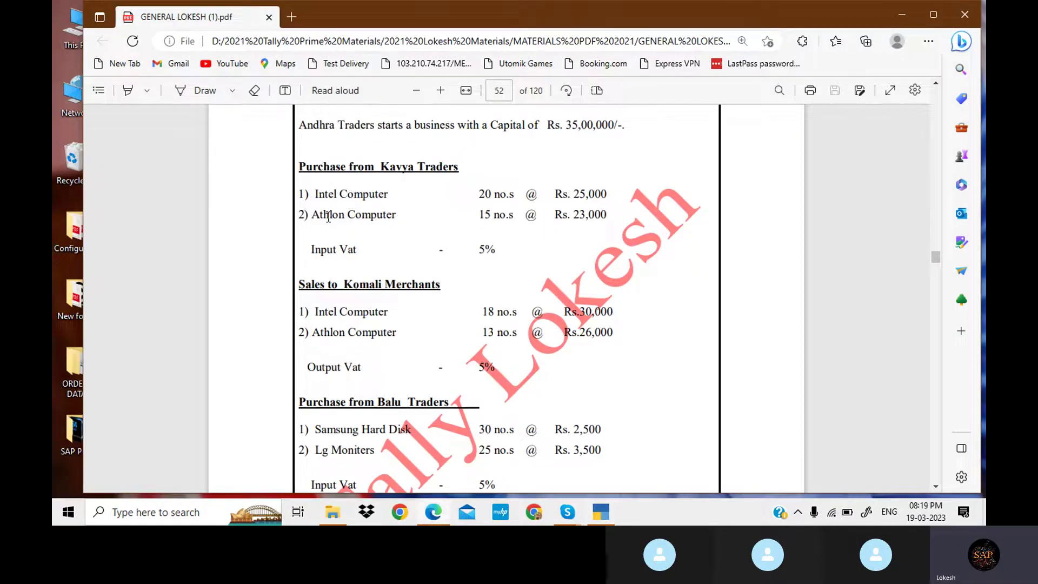
pyautogui.moveTo(313, 214); pyautogui.dragTo(406, 214)
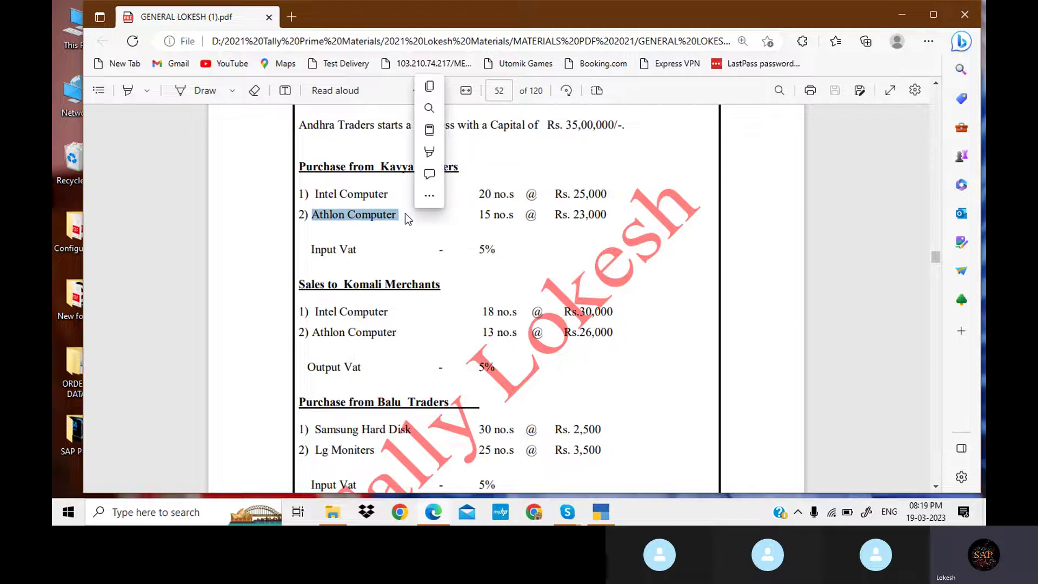
pyautogui.click(599, 513)
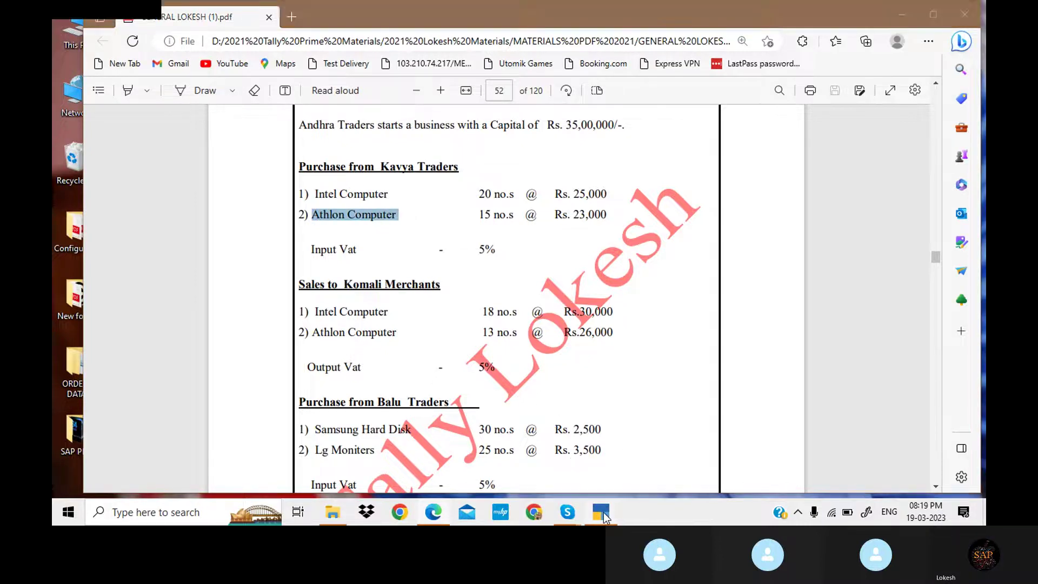
pyautogui.hotkey('ctrl', 'alt', 'v')
# Set the Athlon Computer item's unit to nos, keep the remaining defaults, and save the stock item.
pyautogui.press('Return')
pyautogui.press('Return')
pyautogui.press('Return')
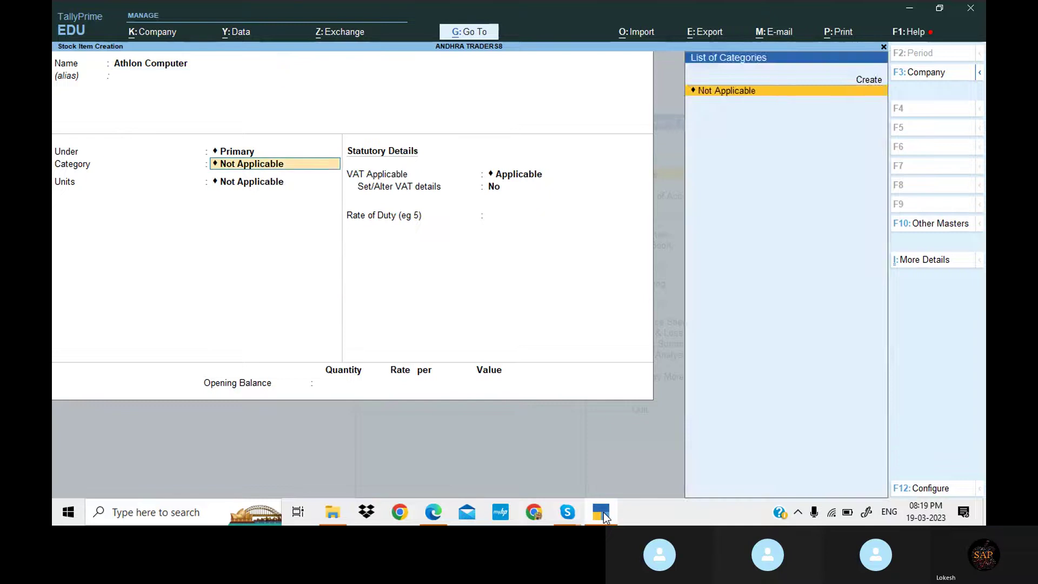
pyautogui.press('Return')
pyautogui.press('Down')
pyautogui.press('Return')
pyautogui.press('Return')
pyautogui.press('Return')
pyautogui.press('Return')
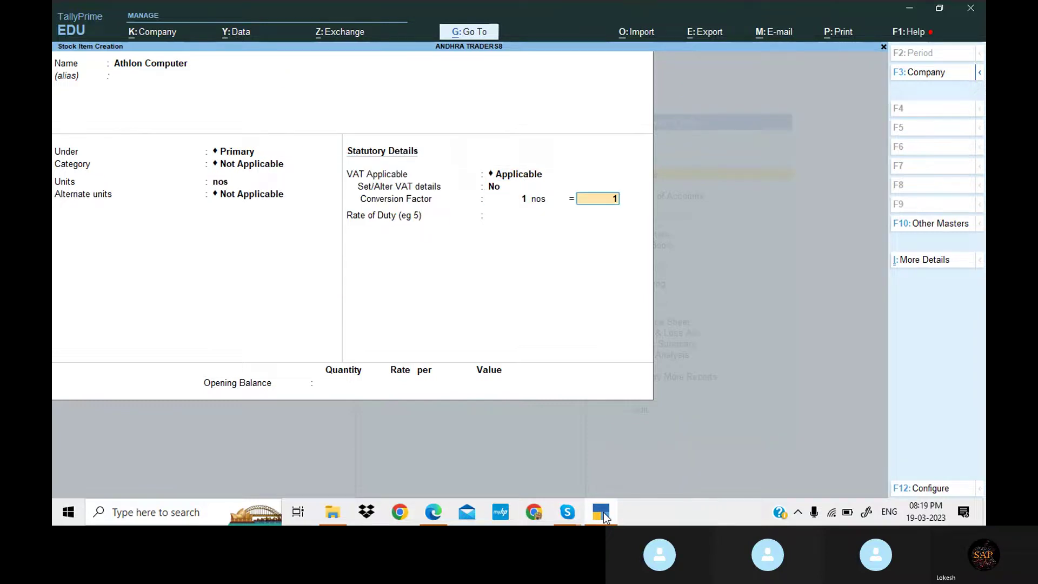
pyautogui.press('Return')
pyautogui.press('Return')
pyautogui.press('Return')
pyautogui.press('Return')
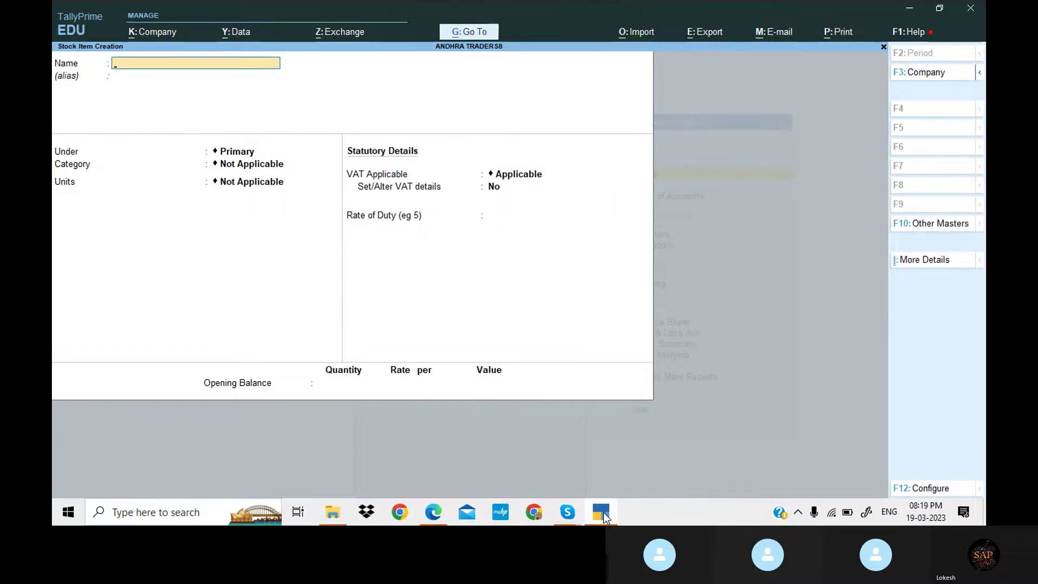
# Copy the text Samsung Hard Disk from the exercise PDF into TallyPrime as the next stock item's name.
pyautogui.click(602, 513)
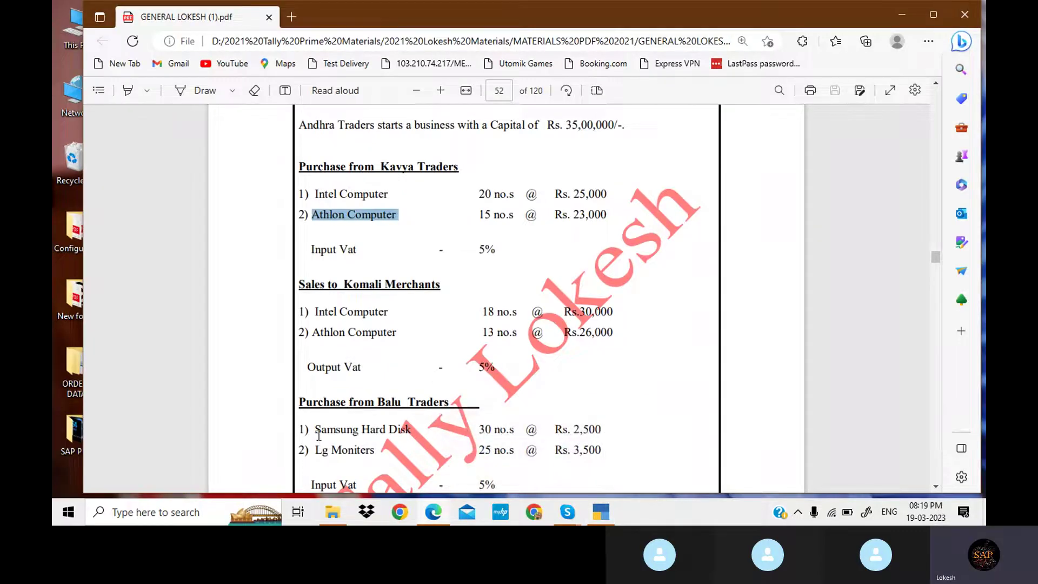
pyautogui.moveTo(316, 431); pyautogui.dragTo(411, 431)
pyautogui.hotkey('ctrl', 'c')
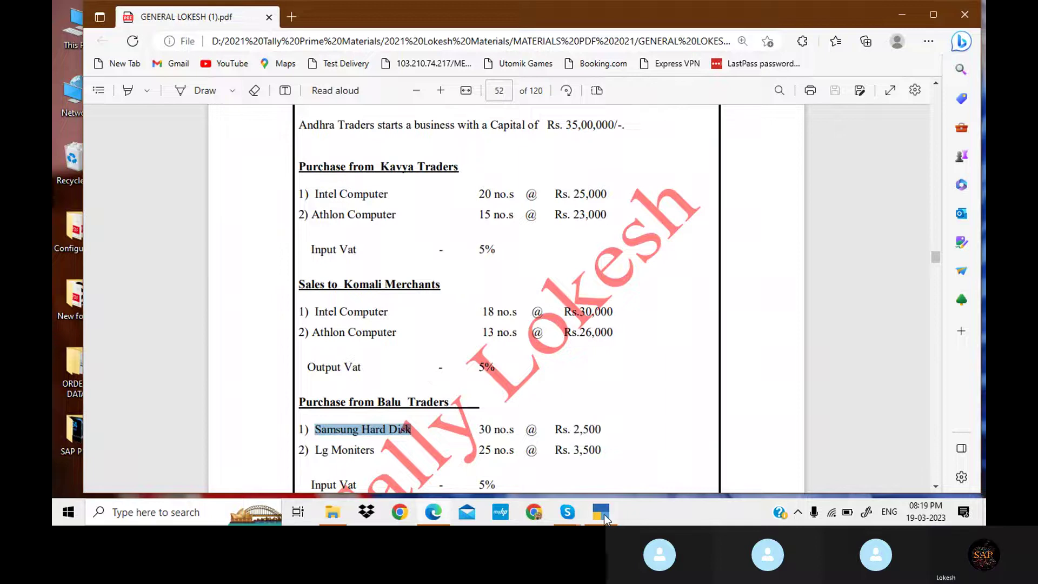
pyautogui.click(604, 514)
pyautogui.hotkey('ctrl', 'v')
# Set the Samsung Hard Disk item's unit to nos, keep the remaining defaults, and save the stock item.
pyautogui.press('Return')
pyautogui.press('Return')
pyautogui.press('Return')
pyautogui.press('Return')
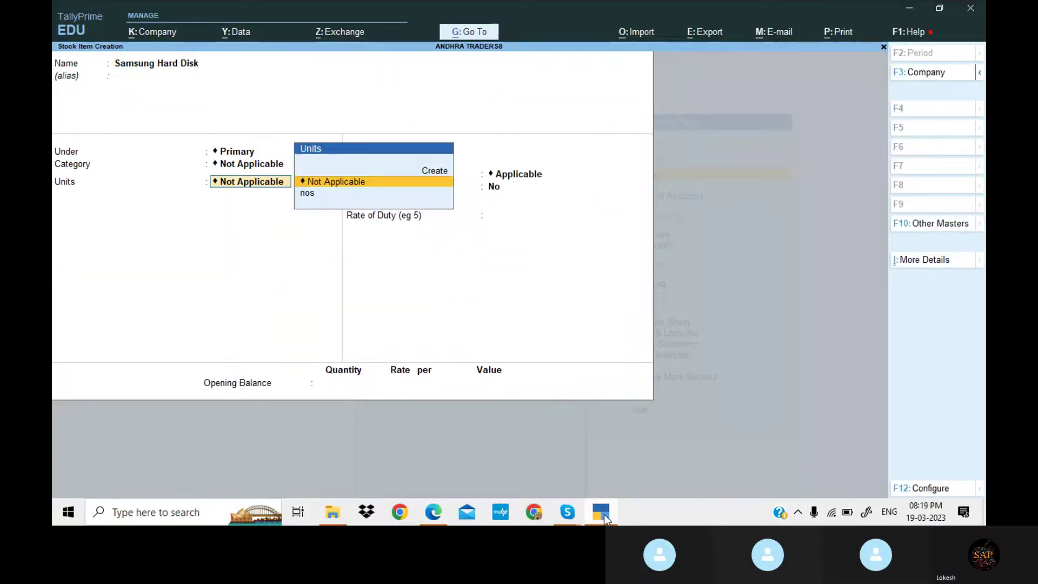
pyautogui.press('Down')
pyautogui.press('Return')
pyautogui.press('Return')
pyautogui.press('Return')
pyautogui.press('Return')
pyautogui.press('Return')
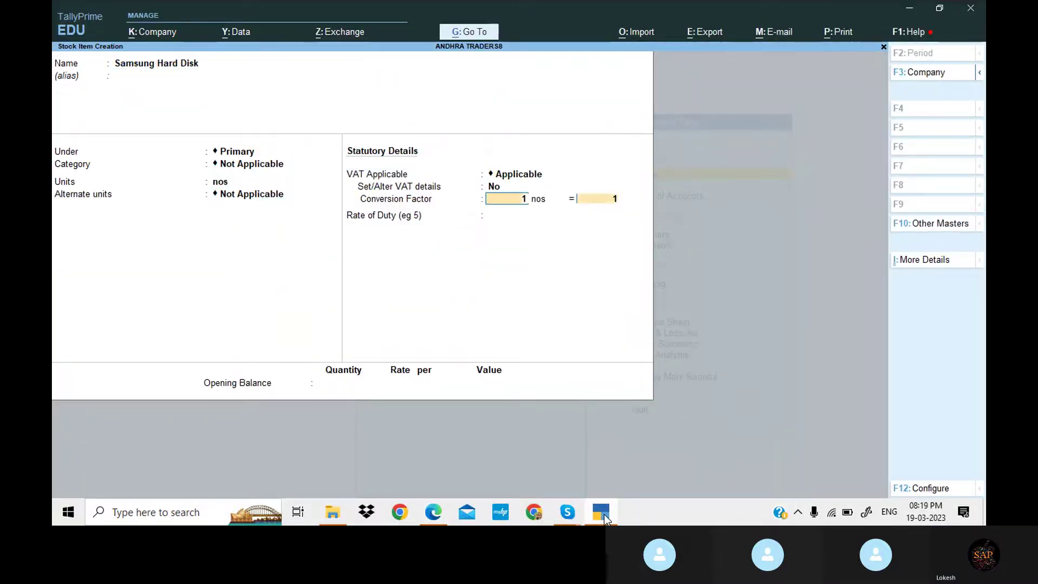
pyautogui.press('Return')
pyautogui.press('Return')
pyautogui.press('Return')
pyautogui.press('Return')
pyautogui.press('Return')
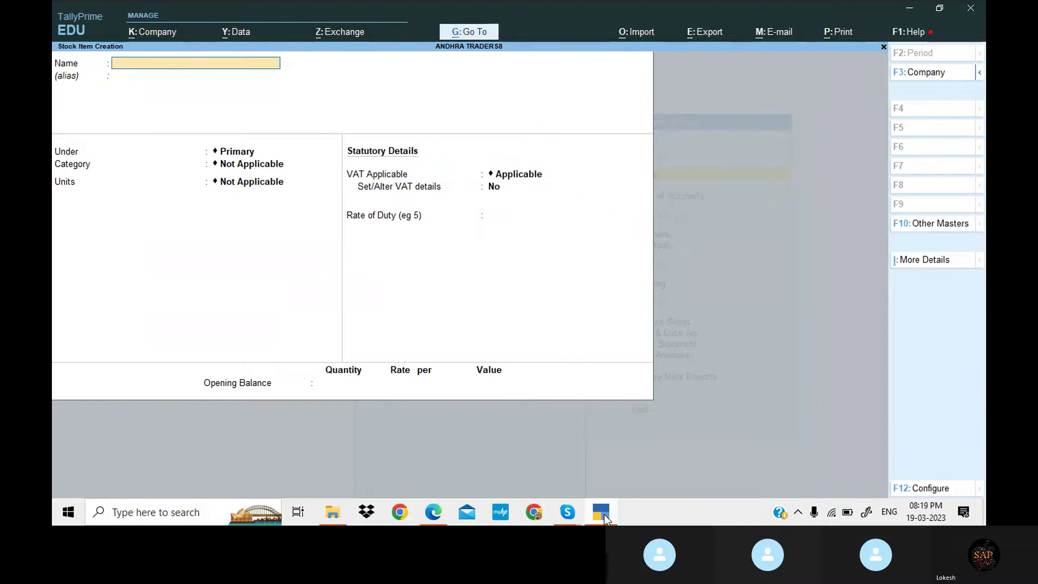
# Copy the text Lg Moniters from the exercise PDF into TallyPrime as the next stock item's name.
pyautogui.click(604, 514)
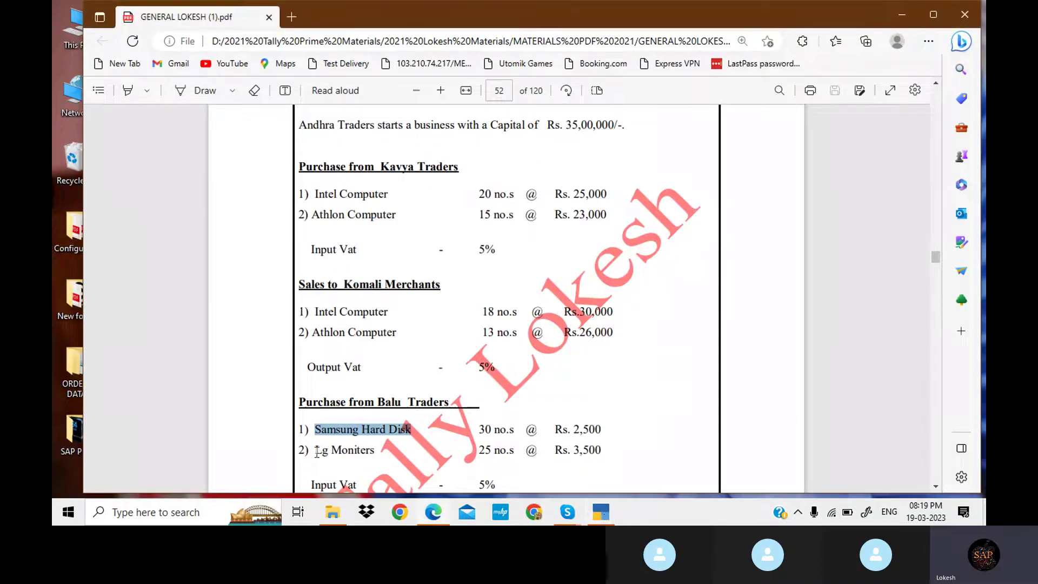
pyautogui.moveTo(316, 452); pyautogui.dragTo(376, 456)
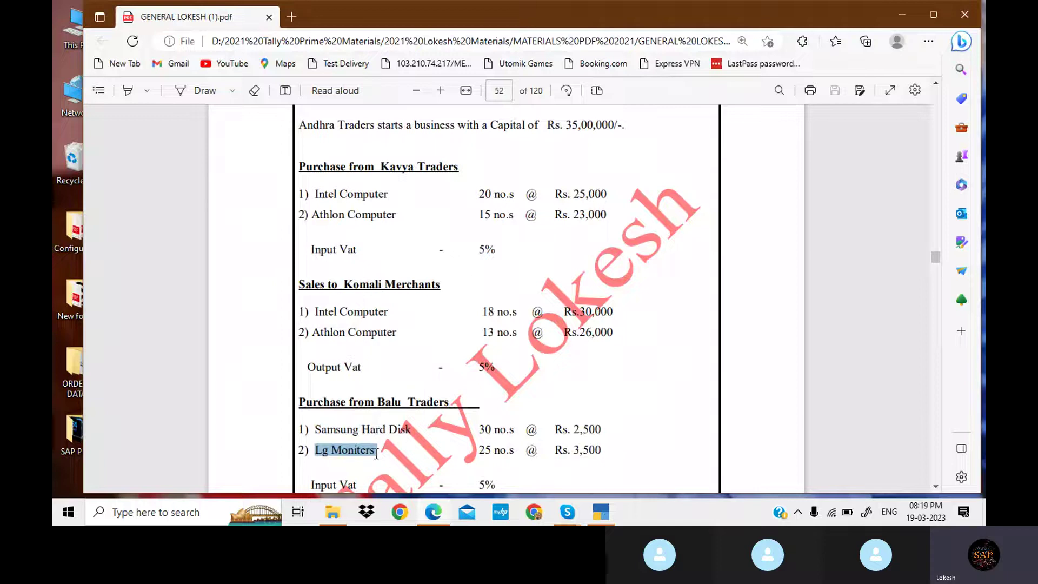
pyautogui.click(601, 513)
pyautogui.hotkey('ctrl', 'alt', 'v')
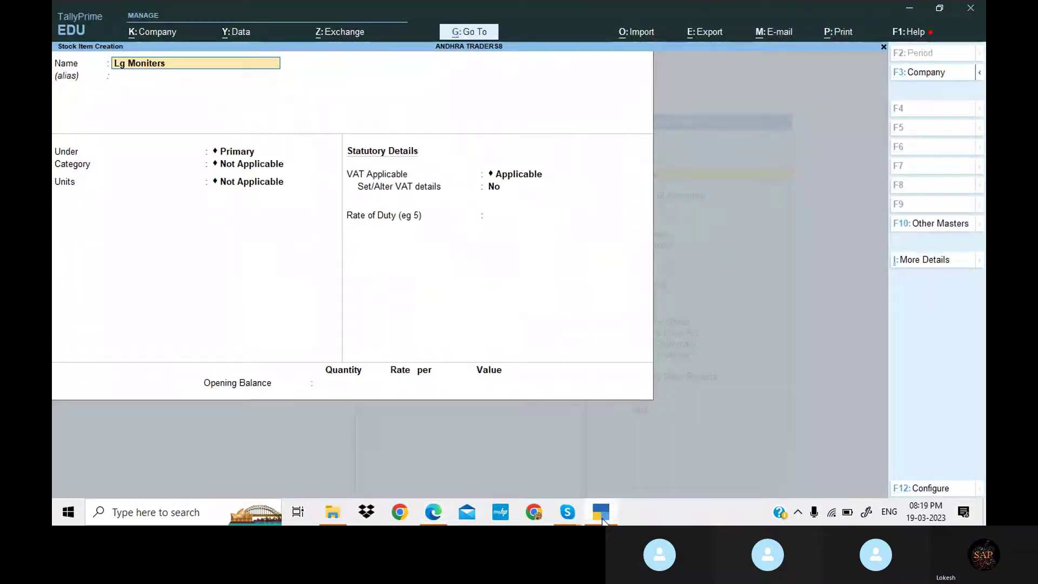
# Set the Lg Moniters item's unit to nos, save it with the remaining defaults, and leave master creation.
pyautogui.press('Return')
pyautogui.press('Return')
pyautogui.press('Return')
pyautogui.press('Return')
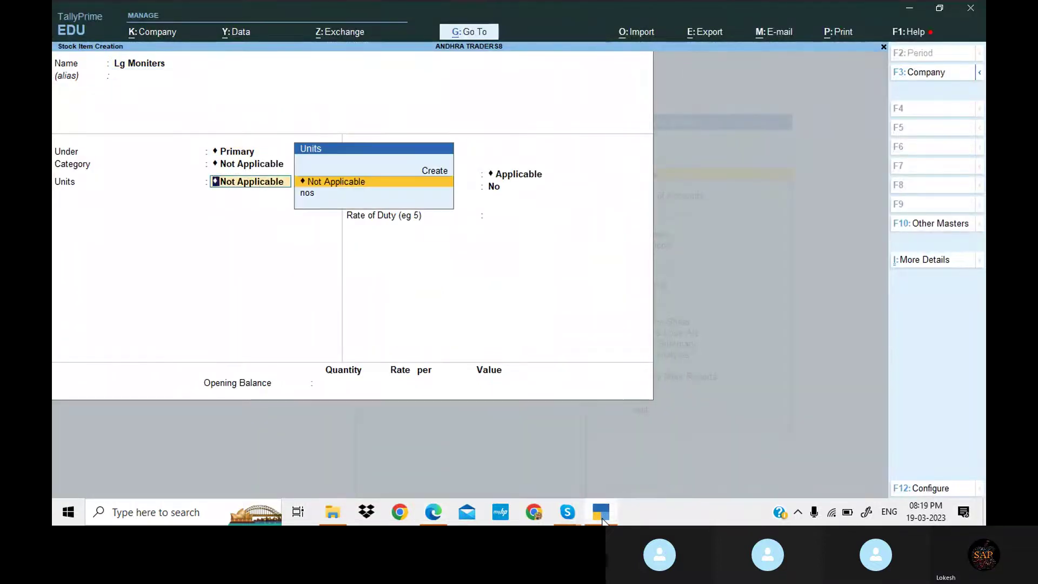
pyautogui.press('Down')
pyautogui.press('Return')
pyautogui.press('Return')
pyautogui.press('Return')
pyautogui.press('Return')
pyautogui.press('Return')
pyautogui.press('Return')
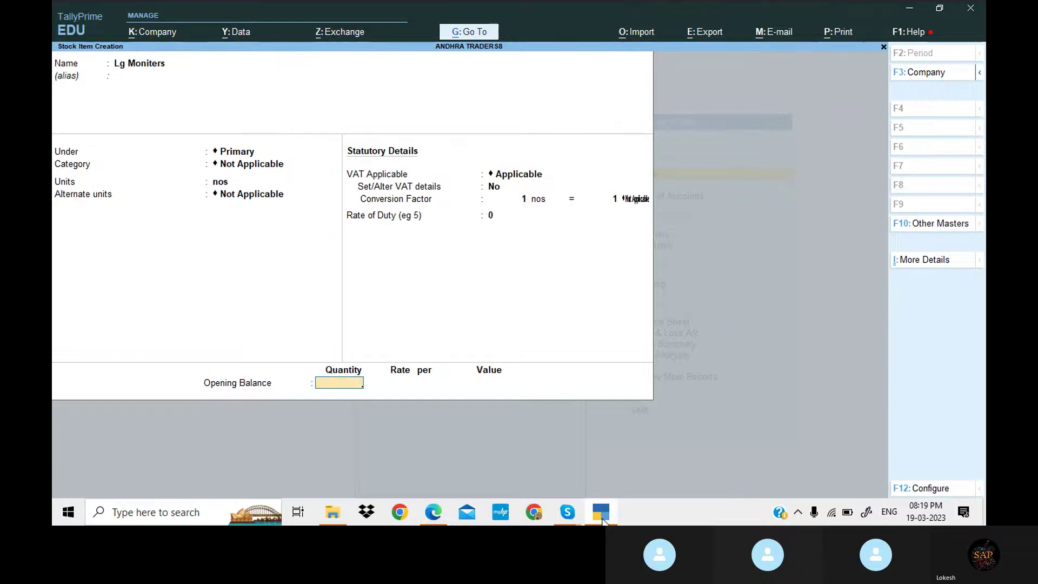
pyautogui.press('Return')
pyautogui.press('Return')
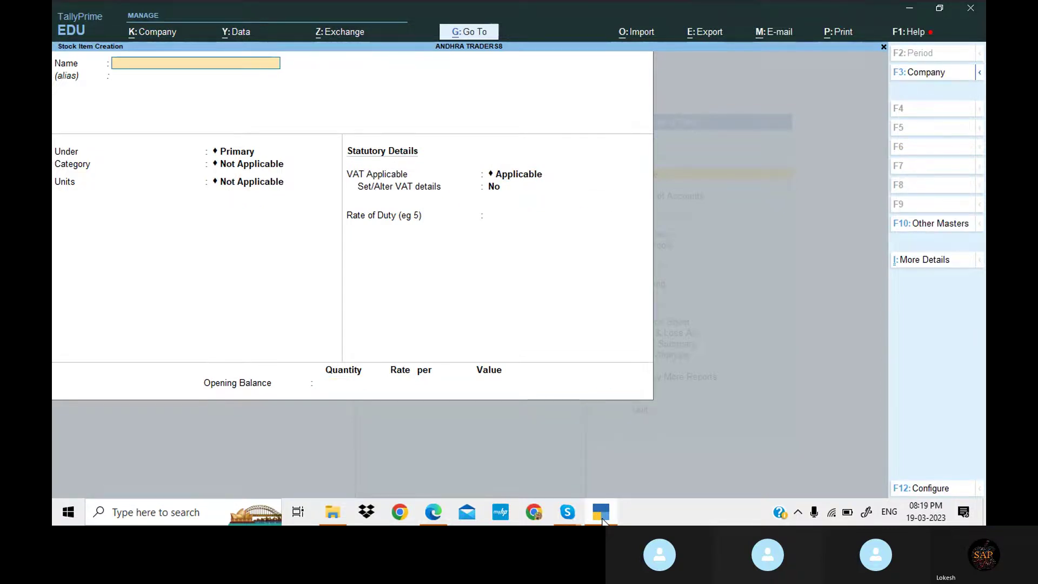
pyautogui.press('Escape')
pyautogui.press('Return')
pyautogui.press('Escape')
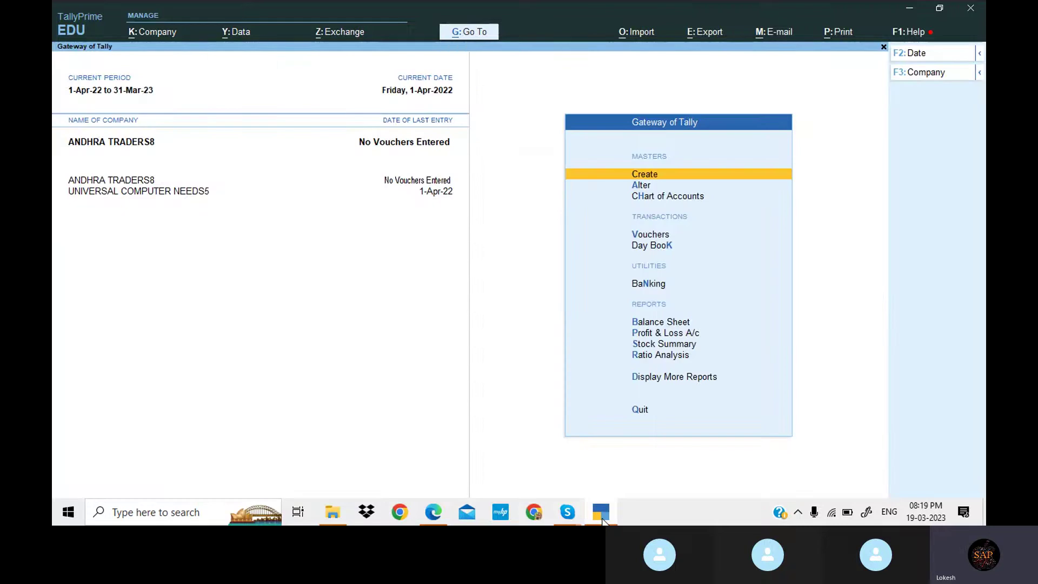
# Start a receipt voucher and choose Capital as the credited ledger.
pyautogui.press('Down')
pyautogui.press('Down')
pyautogui.press('Down')
pyautogui.press('Return')
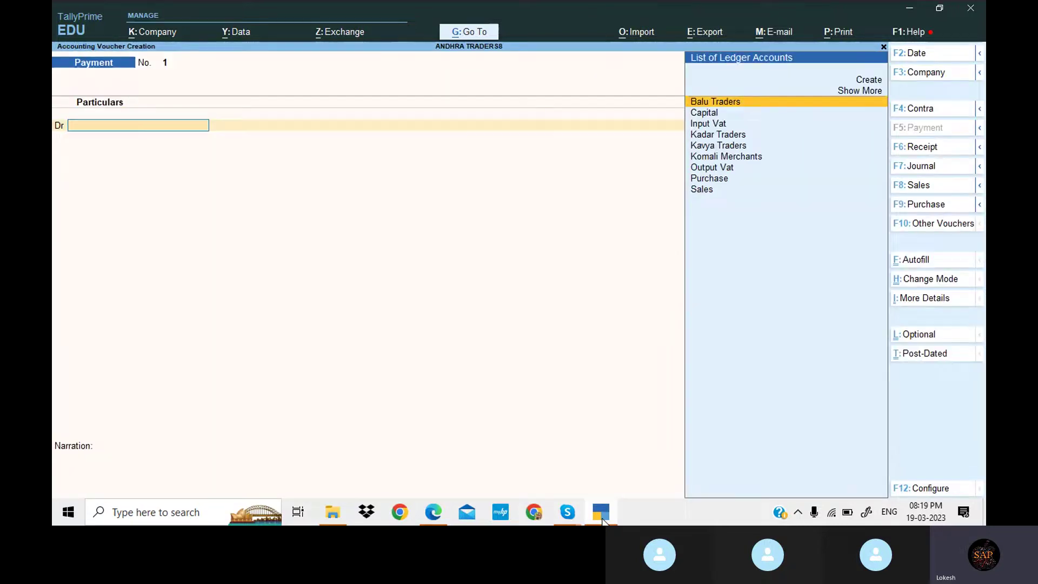
pyautogui.click(938, 146)
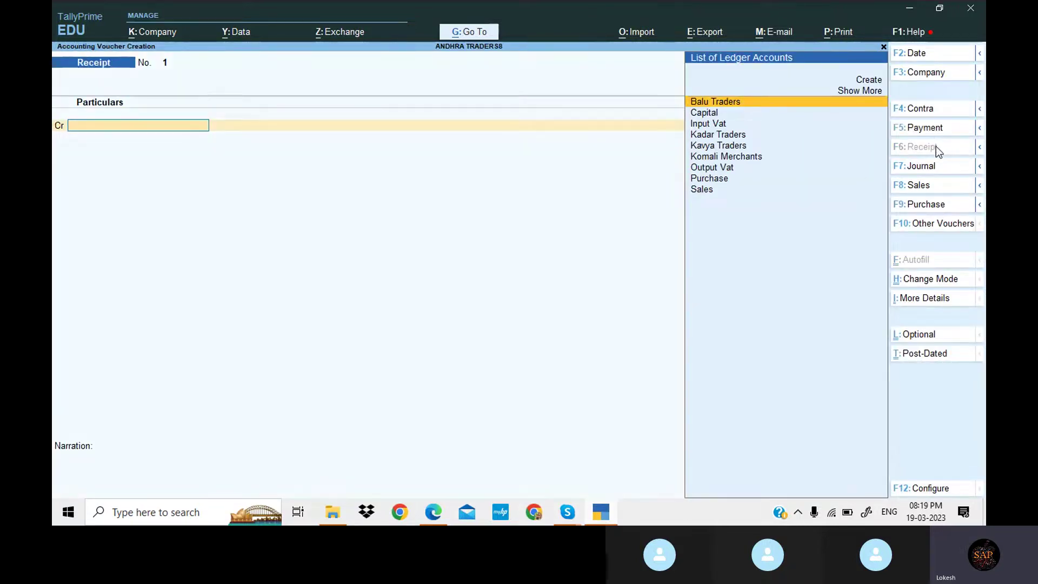
pyautogui.press('Down')
pyautogui.press('Return')
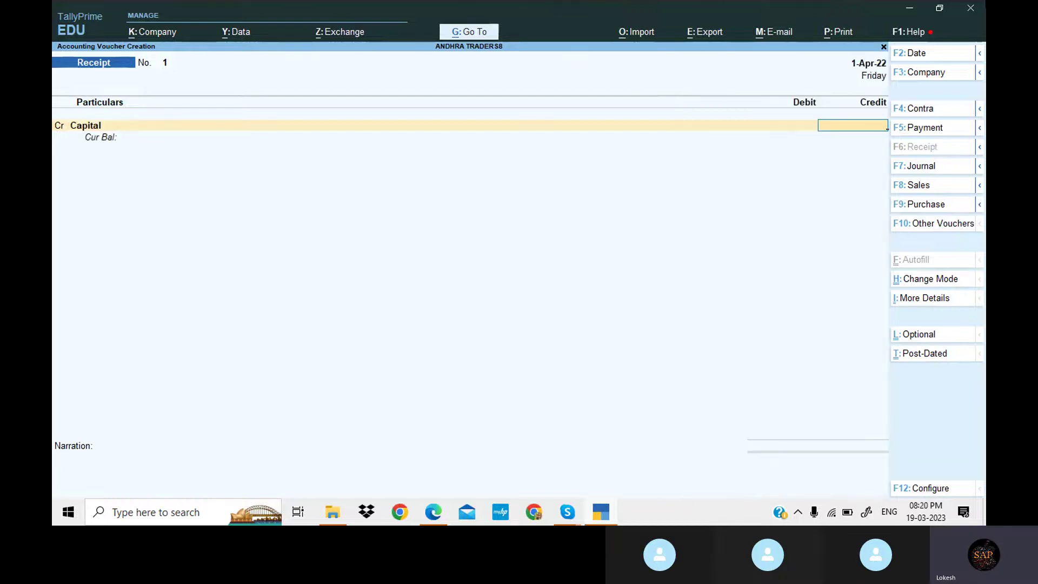
# Check the starting capital in the exercise PDF and enter 35,00,000 as Capital's credit amount in TallyPrime.
pyautogui.click(604, 521)
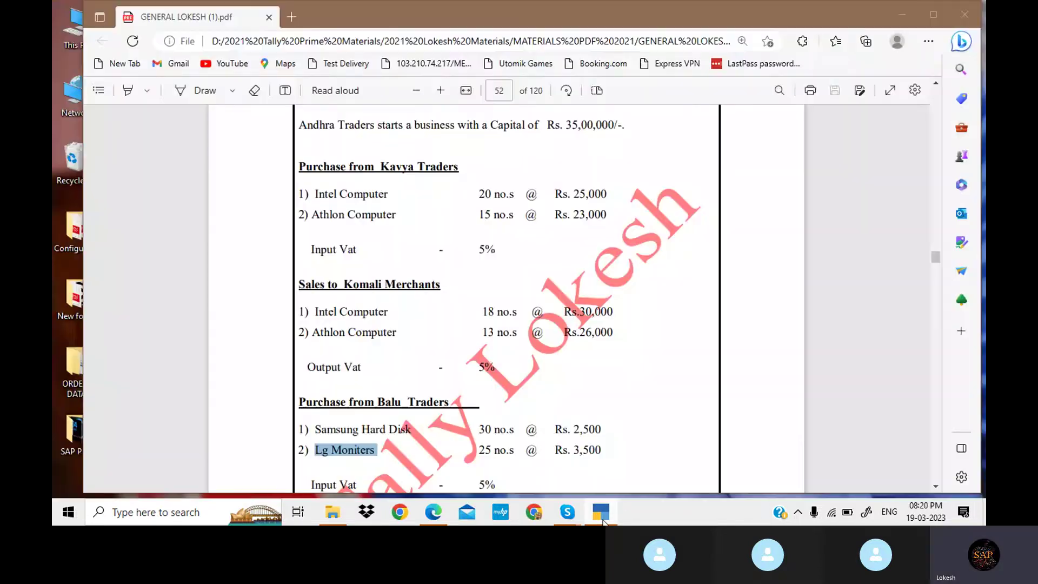
pyautogui.scroll(3, 508, 297)
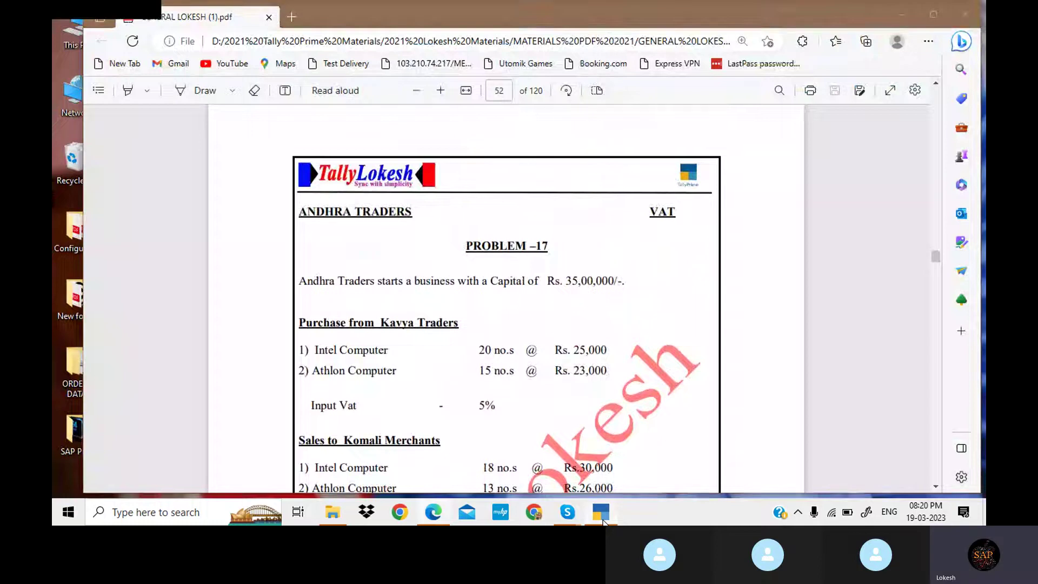
pyautogui.click(604, 512)
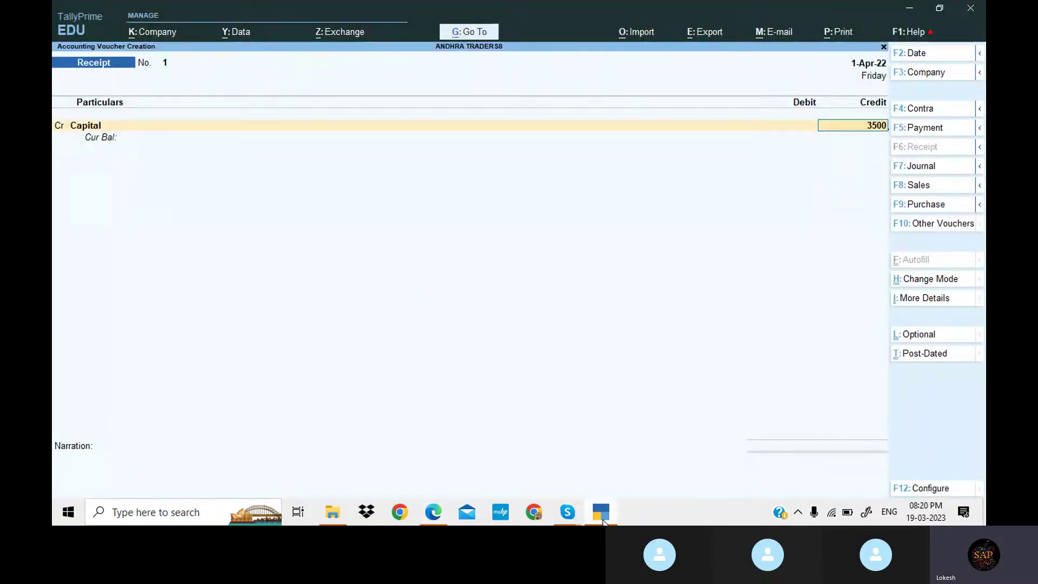
pyautogui.press('Return')
pyautogui.press('Return')
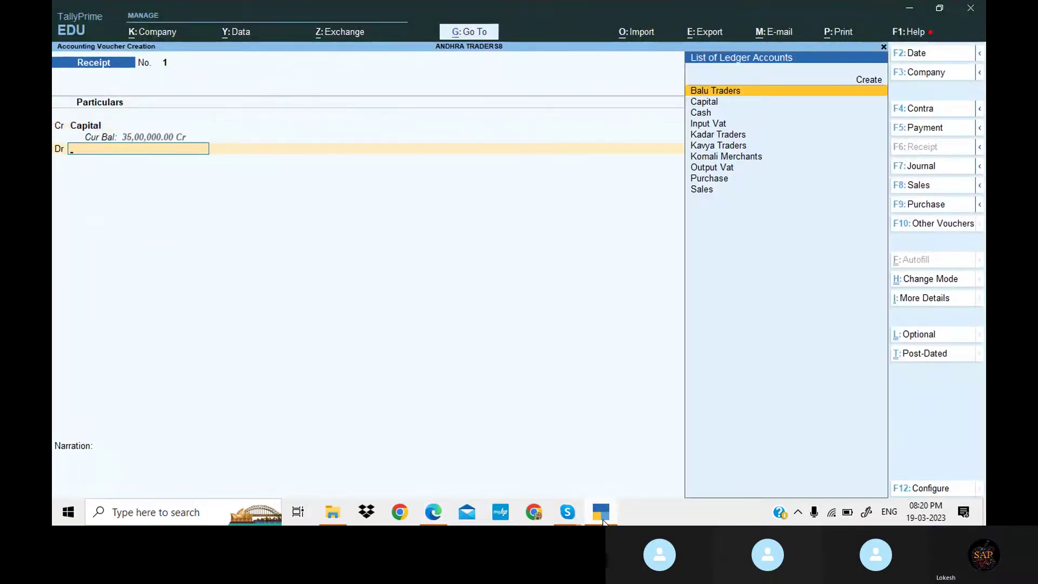
# Debit Cash with 35,00,000.00, leave the narration empty, and save the receipt voucher.
pyautogui.press('Down')
pyautogui.press('Down')
pyautogui.press('Return')
pyautogui.press('Return')
pyautogui.press('Return')
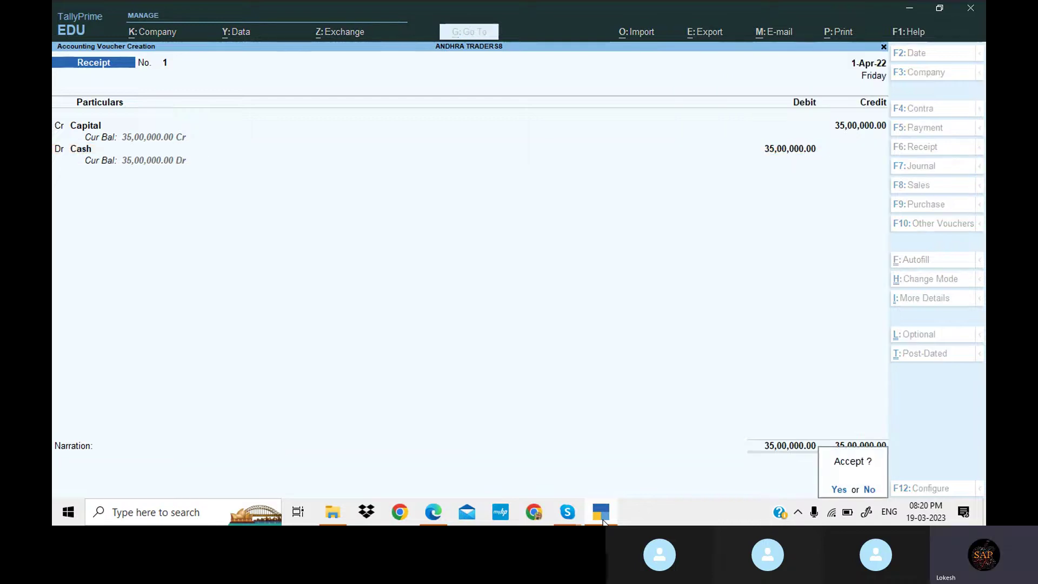
pyautogui.press('Return')
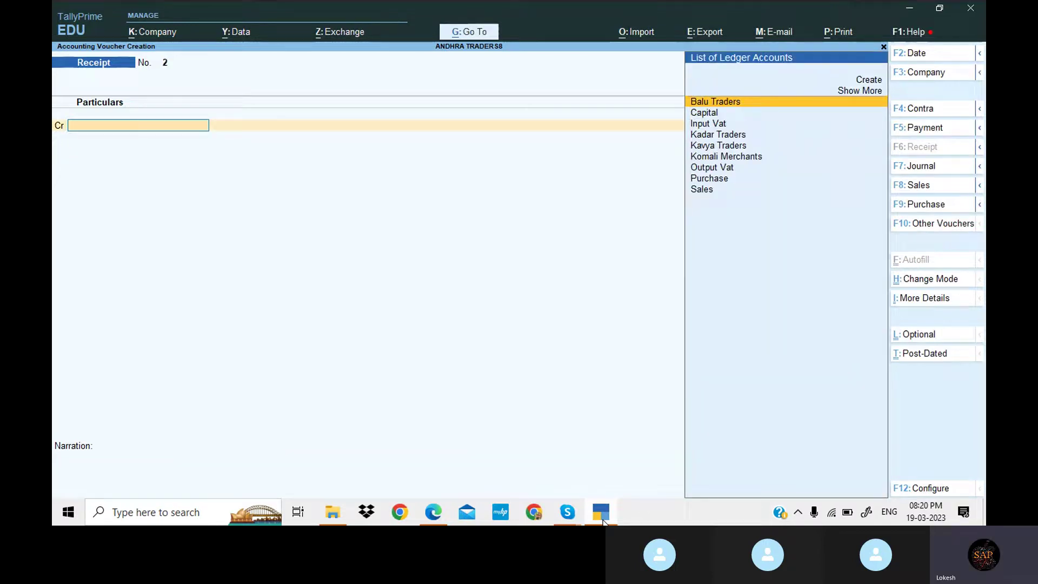
# Start a purchase voucher and choose Kavya Traders as the party account, checking the supplier in the exercise PDF.
pyautogui.click(955, 206)
pyautogui.press('Return')
pyautogui.press('Return')
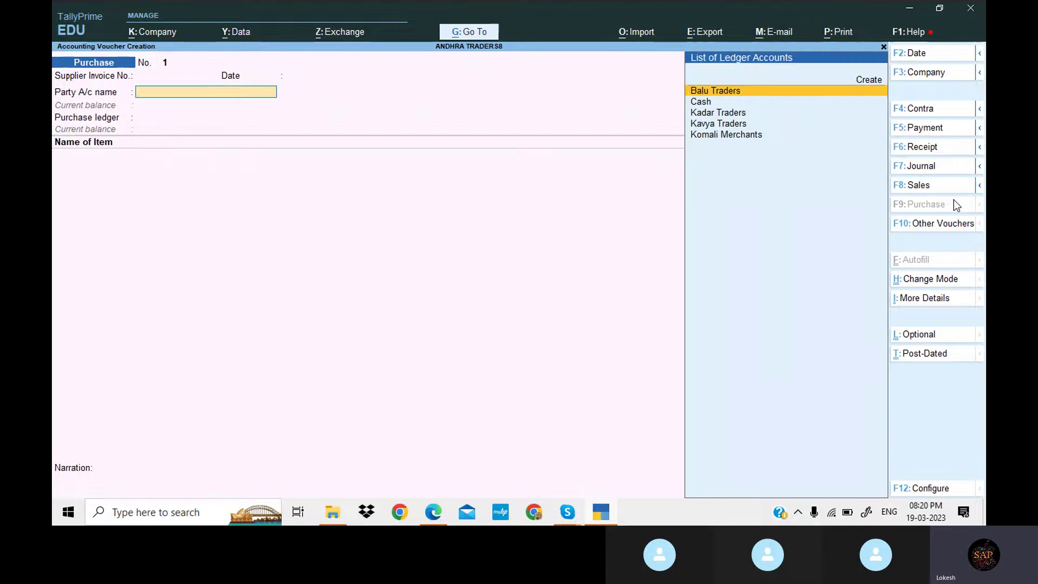
pyautogui.press('Down')
pyautogui.press('Down')
pyautogui.press('Down')
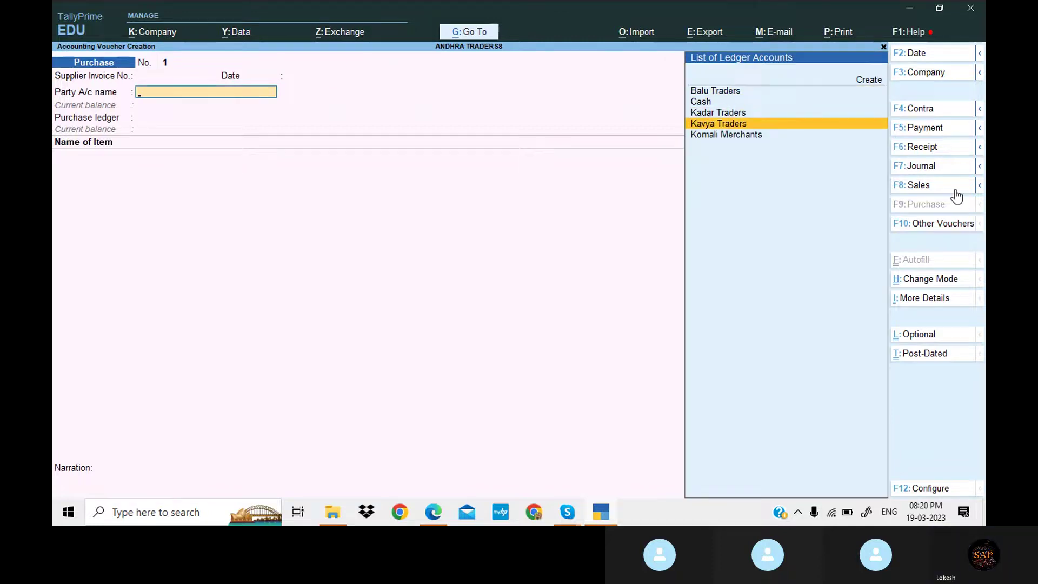
pyautogui.click(599, 518)
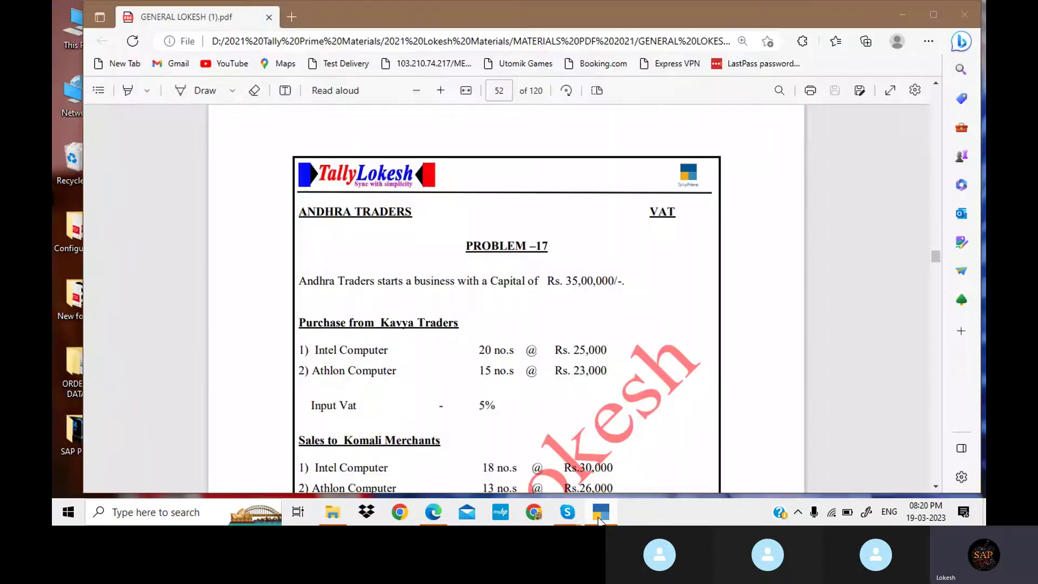
pyautogui.click(598, 518)
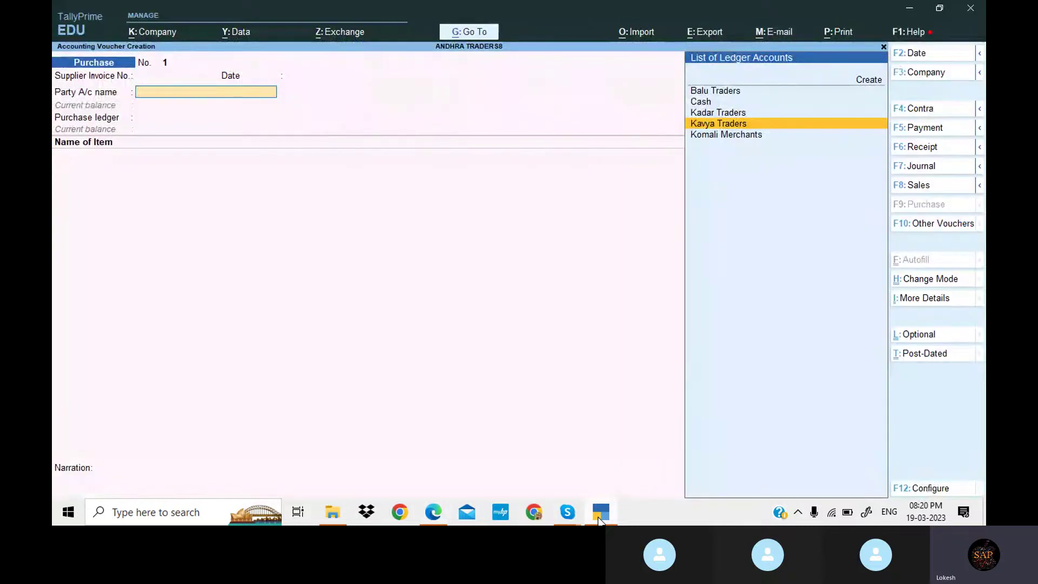
pyautogui.press('Return')
# Accept the default receipt and party details for Kavya Traders and choose Purchase as the purchase ledger.
pyautogui.press('Return')
pyautogui.press('Return')
pyautogui.press('Return')
pyautogui.press('Return')
pyautogui.press('Return')
pyautogui.press('Return')
pyautogui.press('Return')
pyautogui.press('Return')
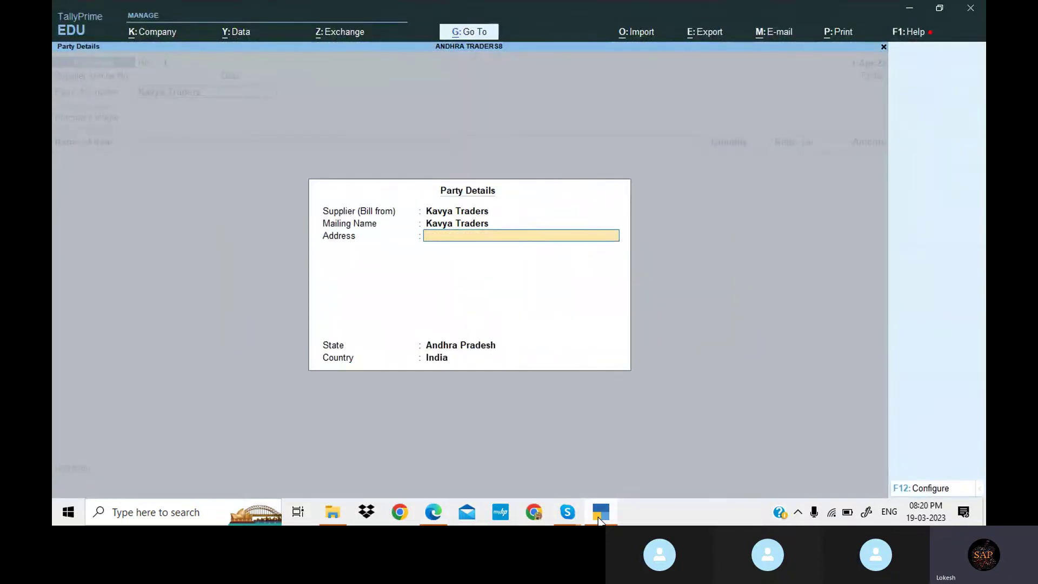
pyautogui.press('Return')
pyautogui.press('Return')
pyautogui.press('Return')
pyautogui.press('Return')
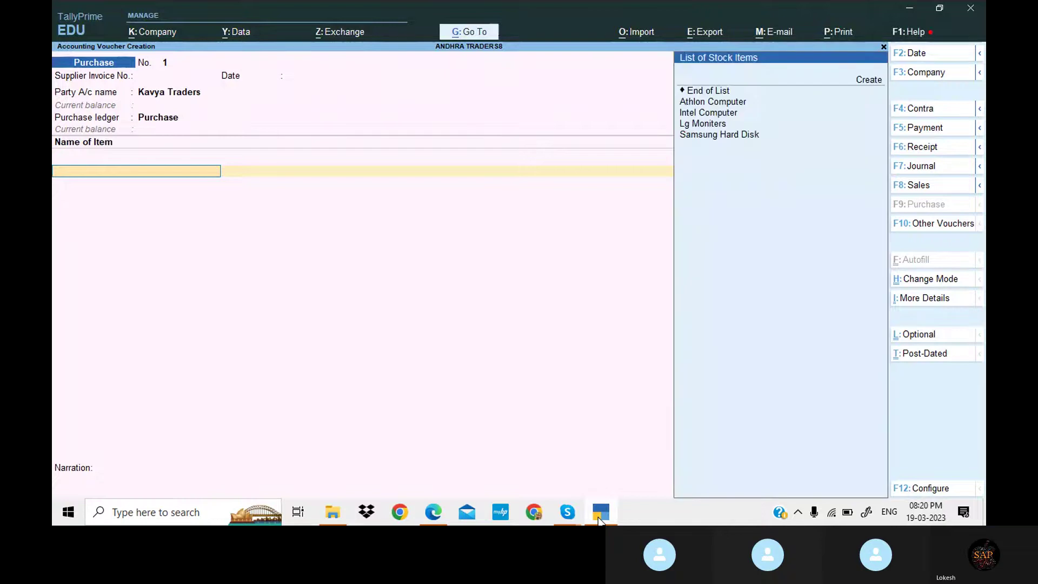
# Add Intel Computer to the purchase with quantity 20 nos at rate 25,000, reading the figures from the exercise PDF.
pyautogui.press('Down')
pyautogui.press('Down')
pyautogui.press('Down')
pyautogui.press('Up')
pyautogui.press('Return')
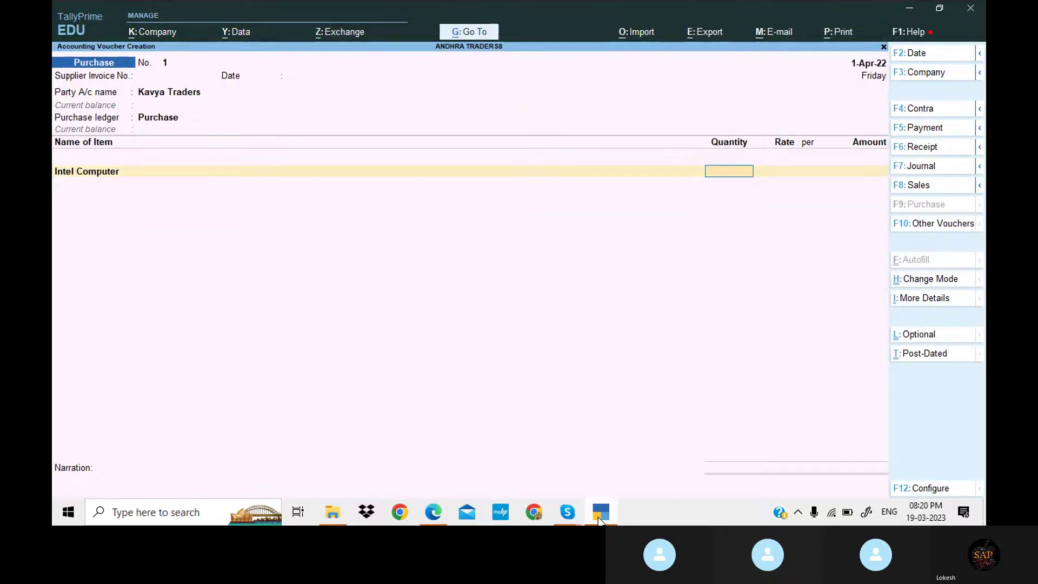
pyautogui.click(599, 520)
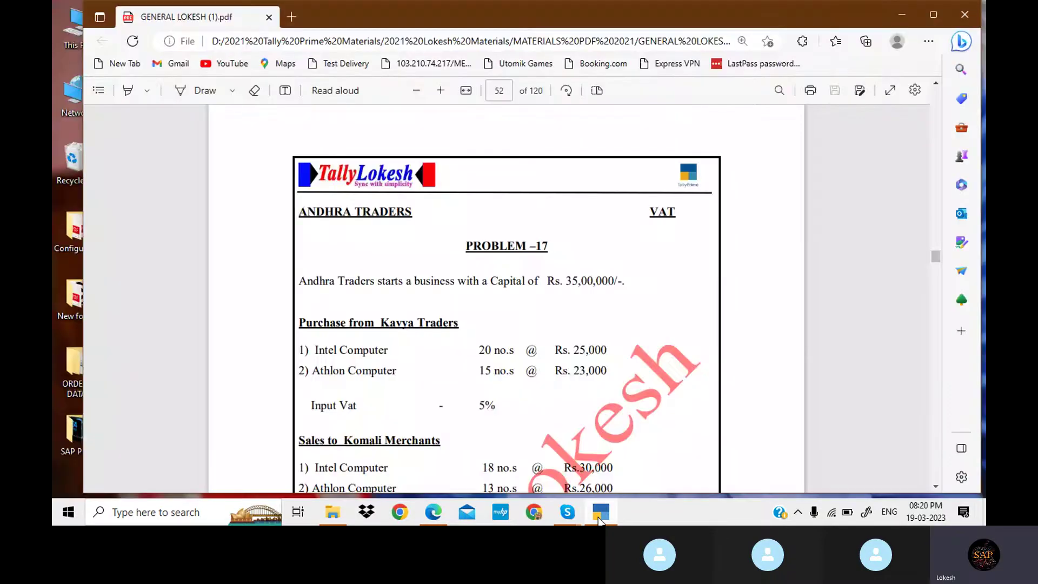
pyautogui.click(599, 521)
pyautogui.write('20')
pyautogui.press('Return')
pyautogui.write('2')
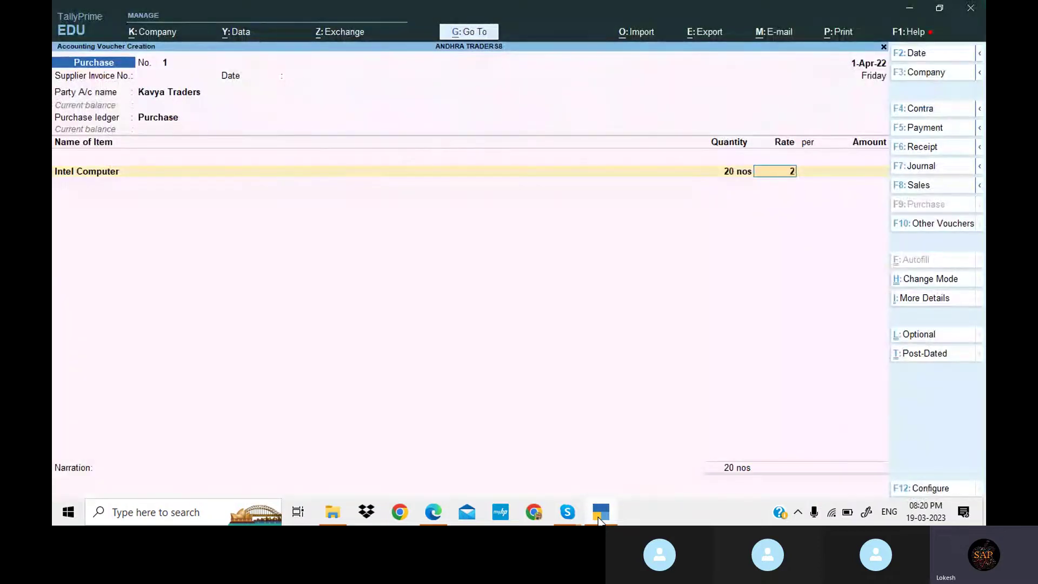
pyautogui.write('5000')
pyautogui.press('Return')
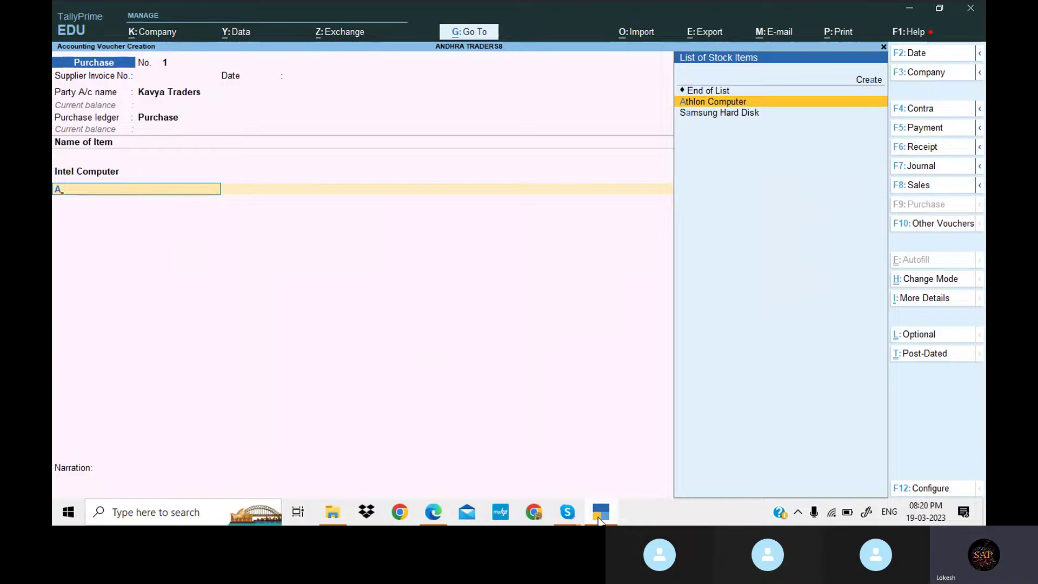
# Add Athlon Computer to the purchase with quantity 15 nos at rate 23,000, as given in the PDF, and end the item list.
pyautogui.press('Return')
pyautogui.click(599, 518)
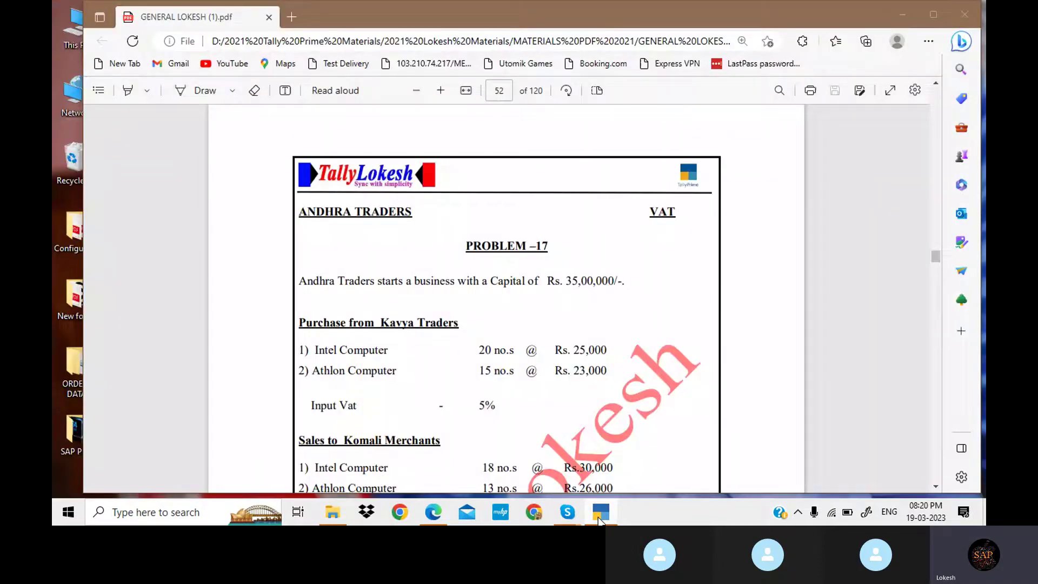
pyautogui.click(599, 519)
pyautogui.write('15')
pyautogui.press('Return')
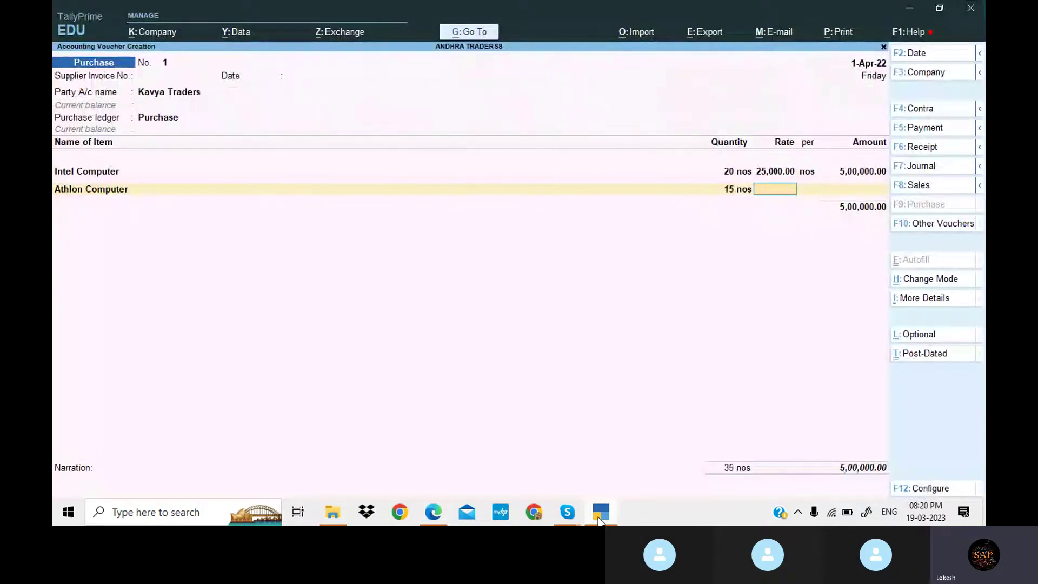
pyautogui.write('23000')
pyautogui.press('Return')
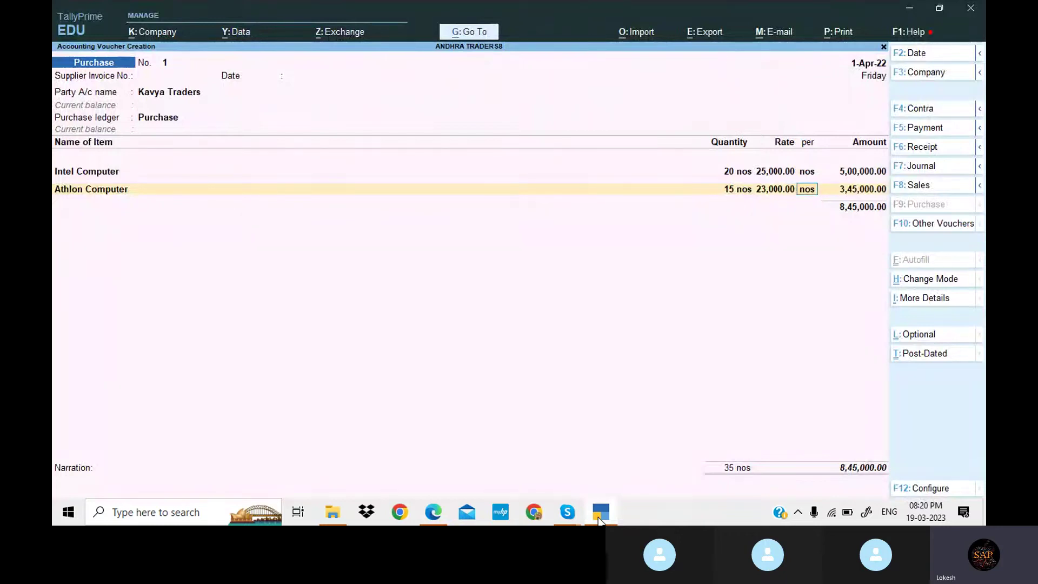
pyautogui.press('Return')
pyautogui.press('Return')
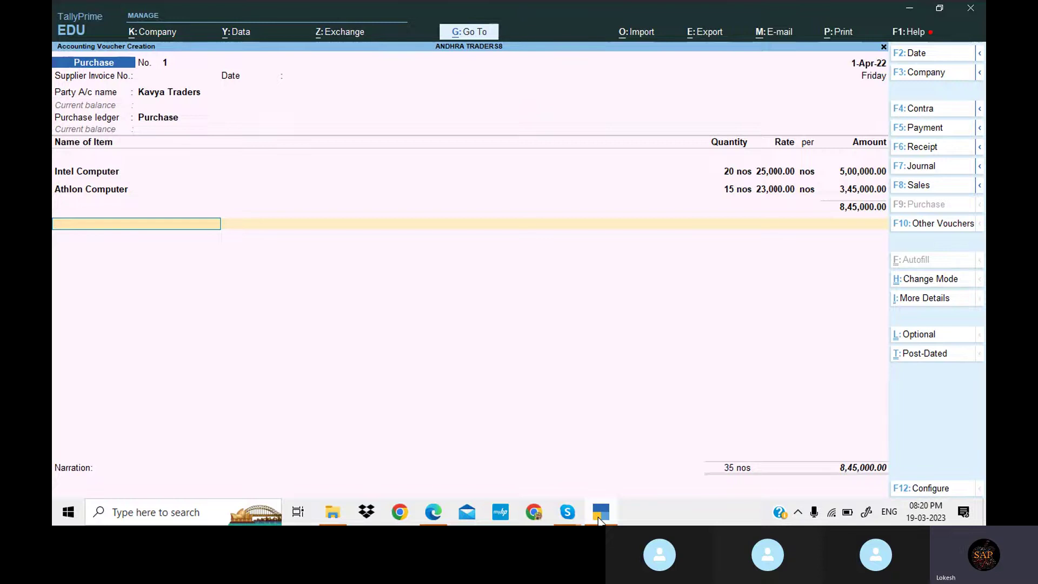
# Add the Input Vat ledger below the purchased items and save the purchase voucher without a narration.
pyautogui.write('i')
pyautogui.press('Return')
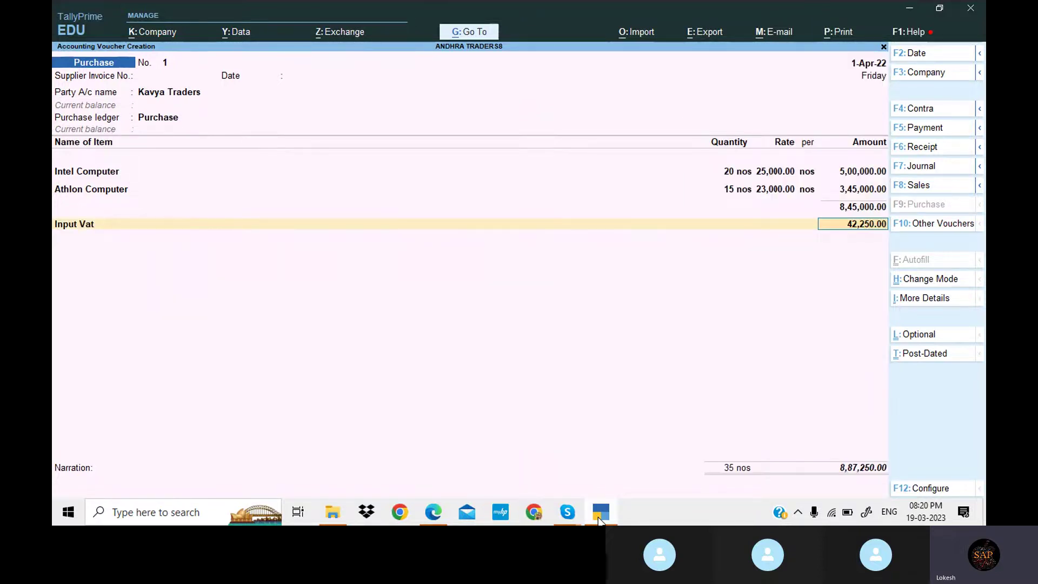
pyautogui.press('Return')
pyautogui.press('Return')
pyautogui.press('Return')
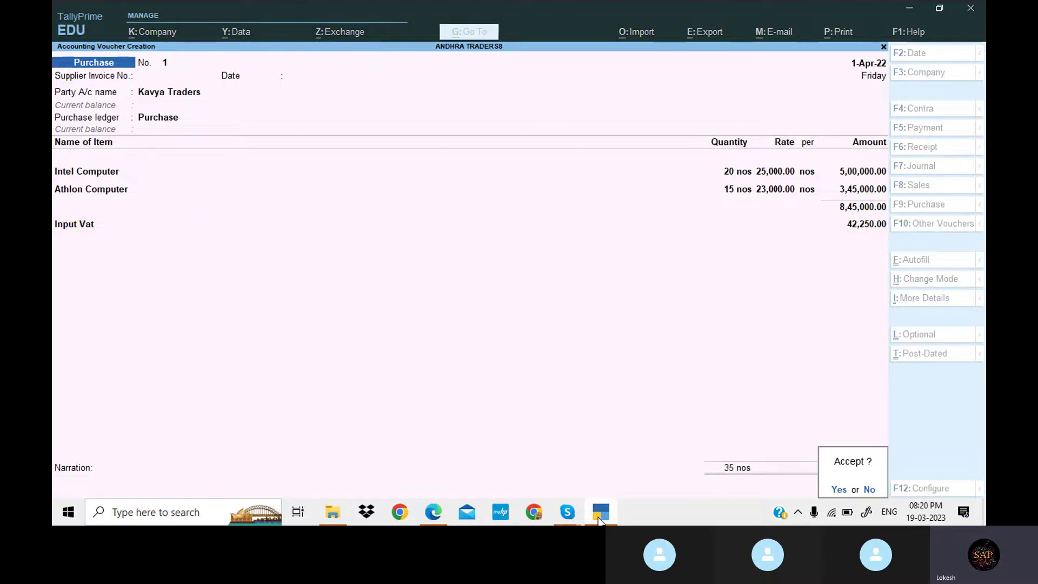
pyautogui.press('Return')
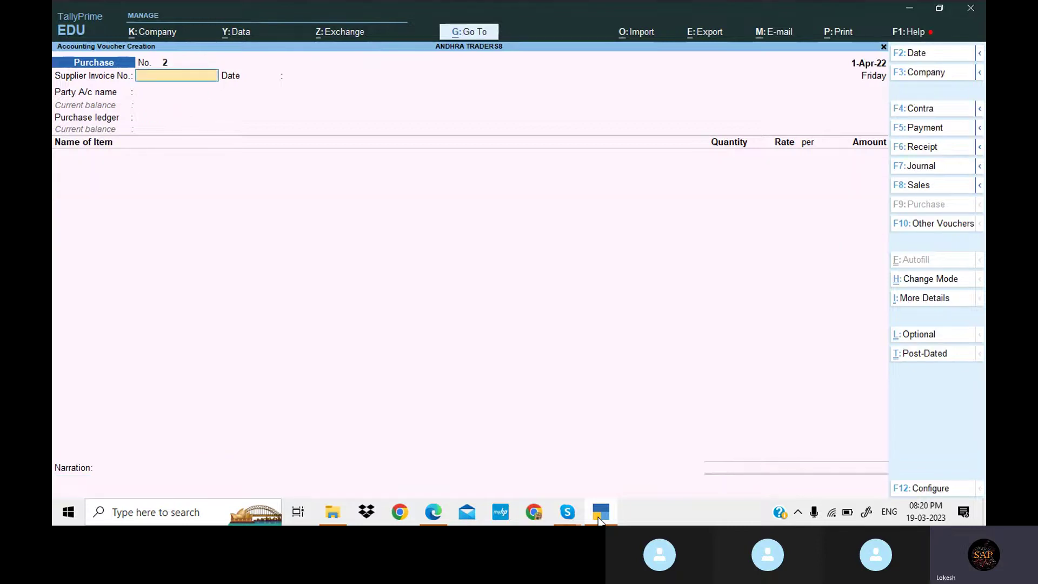
# Start a sales voucher, check the buyer in the exercise PDF, and choose Komali Merchants as the party account.
pyautogui.click(934, 185)
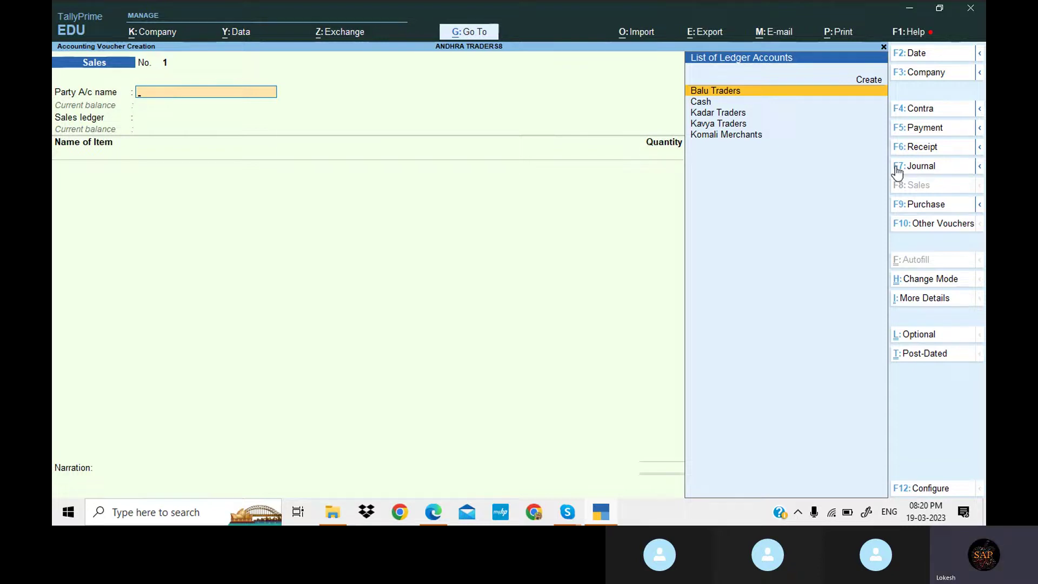
pyautogui.click(605, 514)
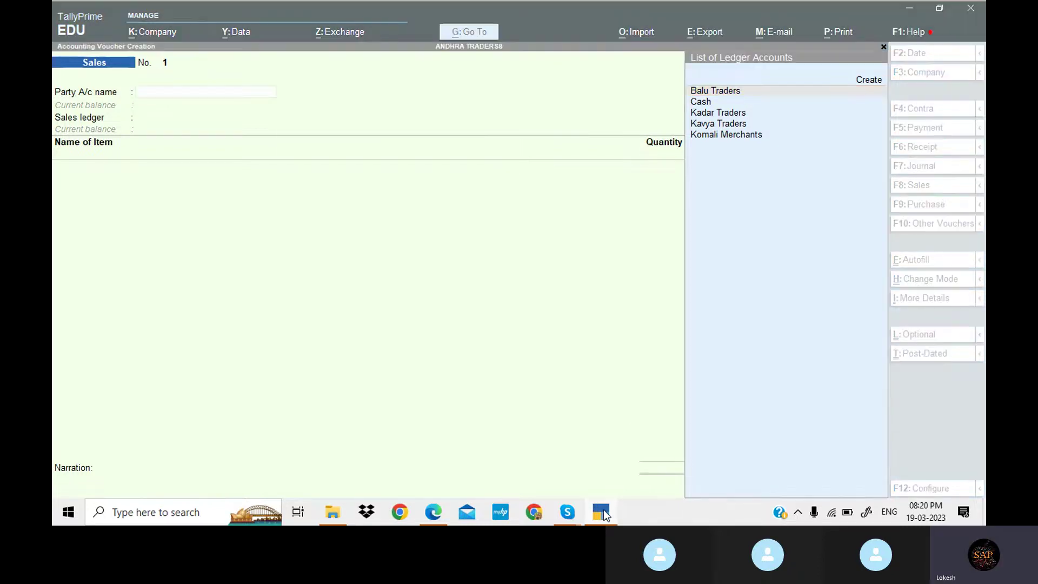
pyautogui.press('Down')
pyautogui.press('Down')
pyautogui.press('Down')
pyautogui.press('Down')
pyautogui.press('Down')
pyautogui.press('Down')
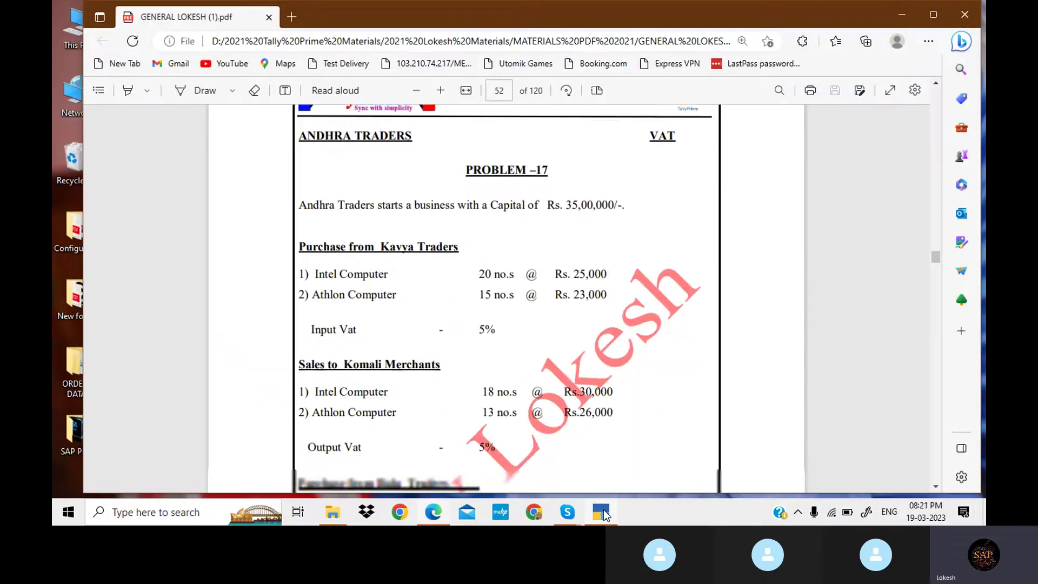
pyautogui.click(604, 514)
pyautogui.write('K')
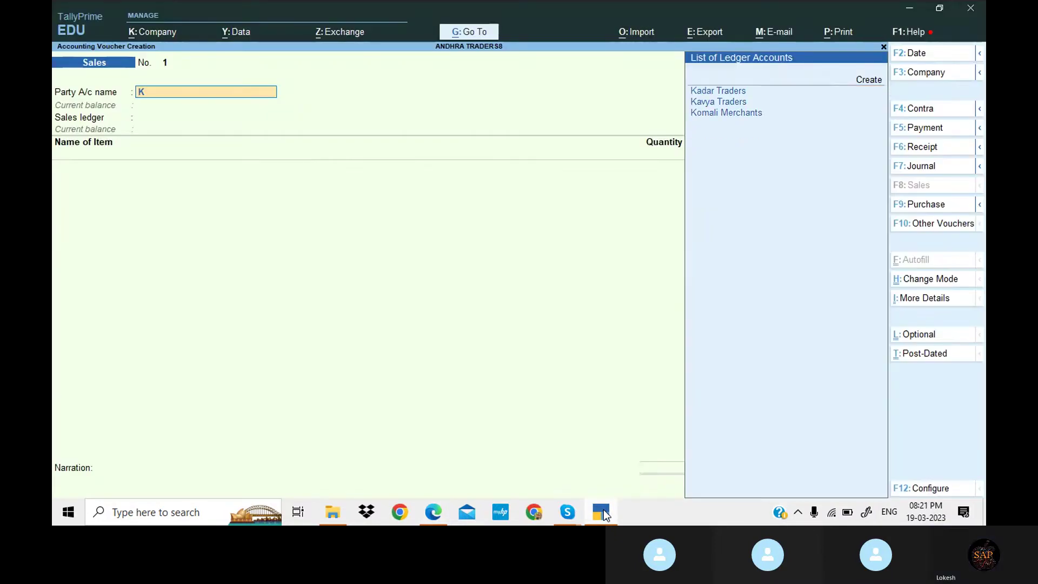
pyautogui.press('Down')
pyautogui.press('Down')
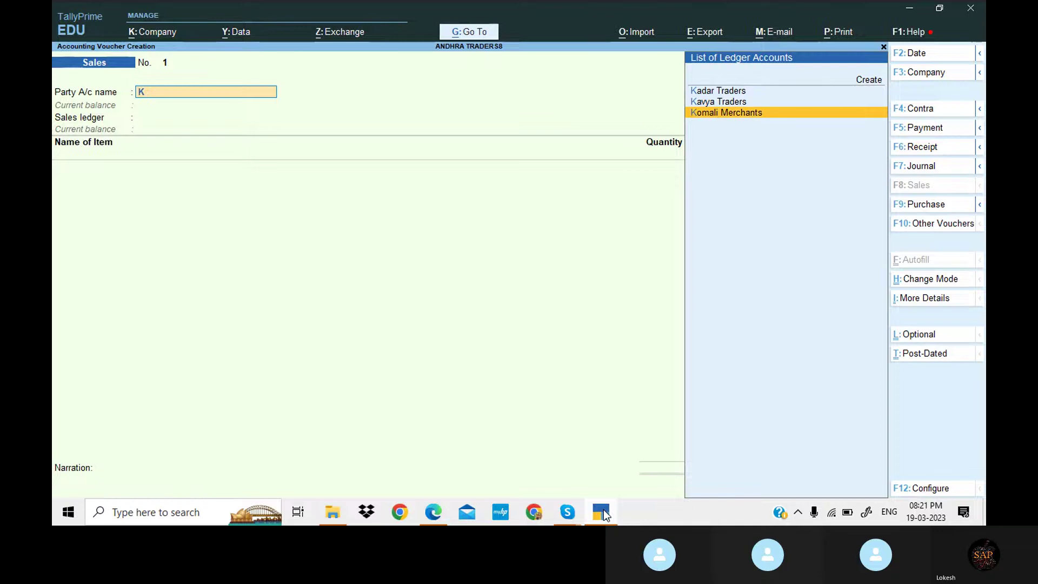
pyautogui.press('Return')
# Accept the default dispatch and party details for Komali Merchants and choose Sales as the sales ledger.
pyautogui.press('Return')
pyautogui.press('Return')
pyautogui.press('Return')
pyautogui.press('Return')
pyautogui.press('Return')
pyautogui.press('Return')
pyautogui.press('Return')
pyautogui.press('Return')
pyautogui.press('Return')
pyautogui.press('Return')
pyautogui.press('Return')
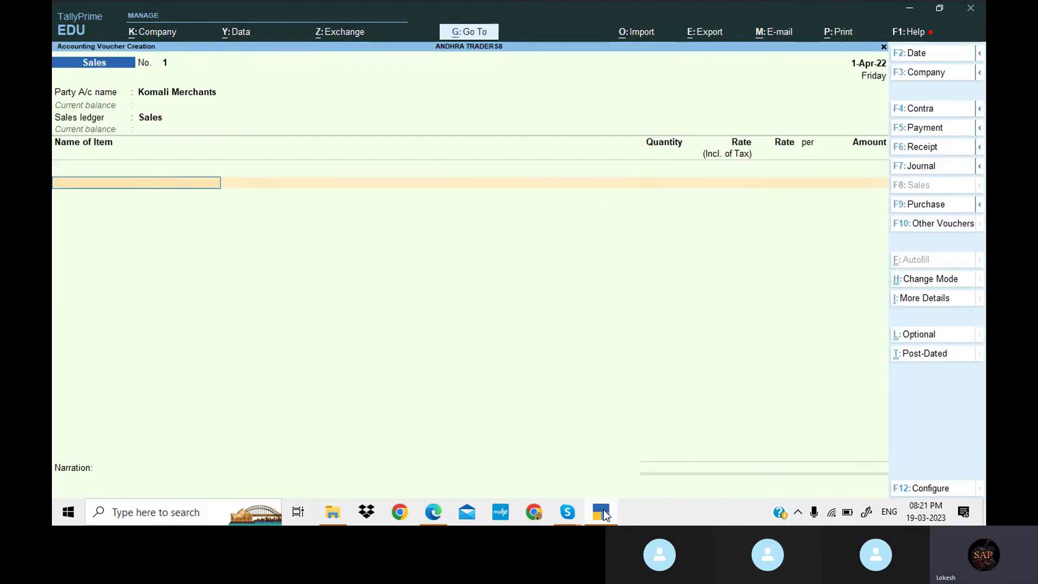
# In the voucher configuration, set Provide Rate Inclusive of Tax for Stock Items to No and save the configuration.
pyautogui.click(930, 490)
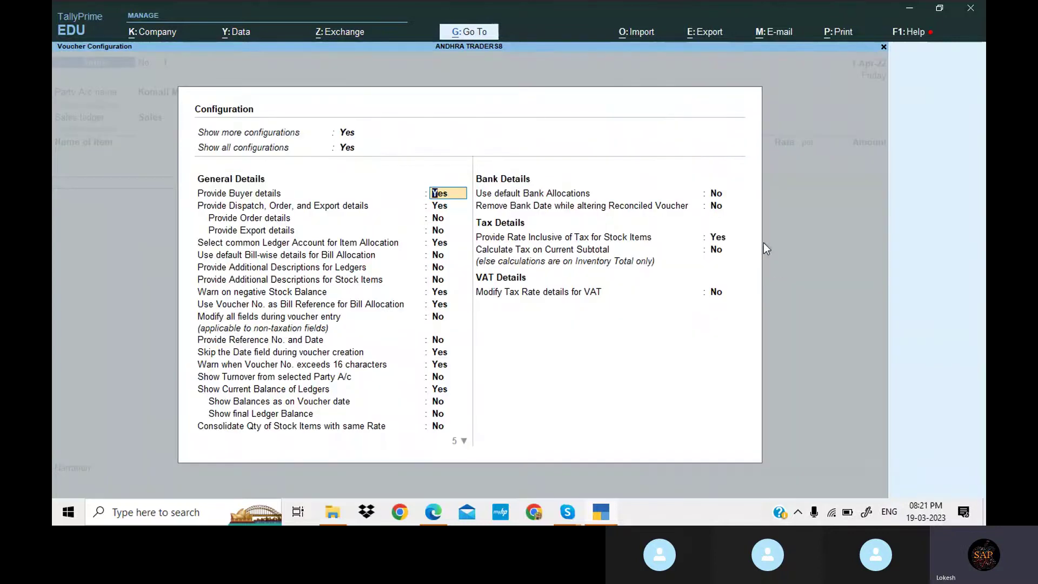
pyautogui.click(718, 238)
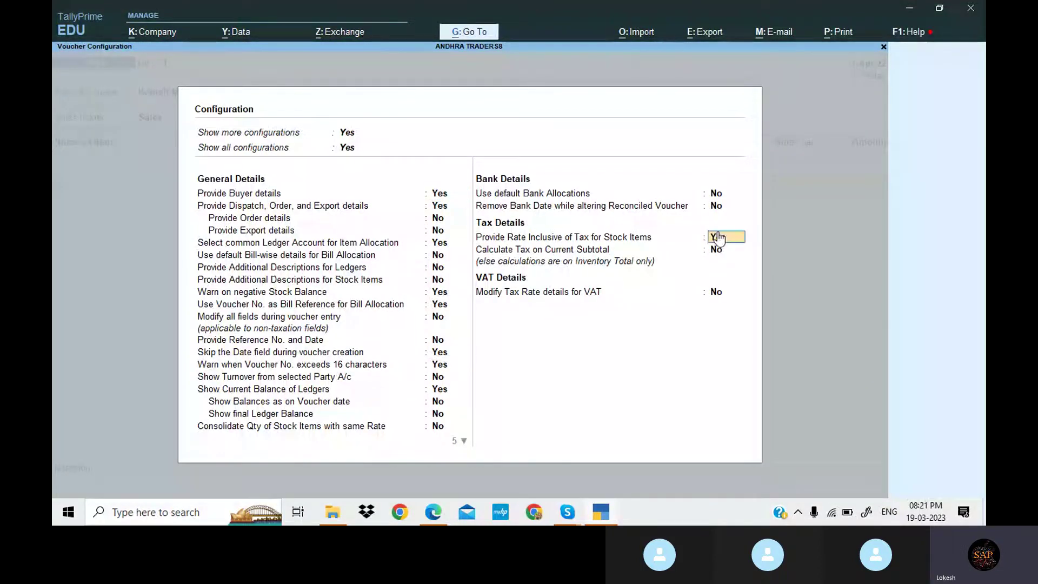
pyautogui.press('n')
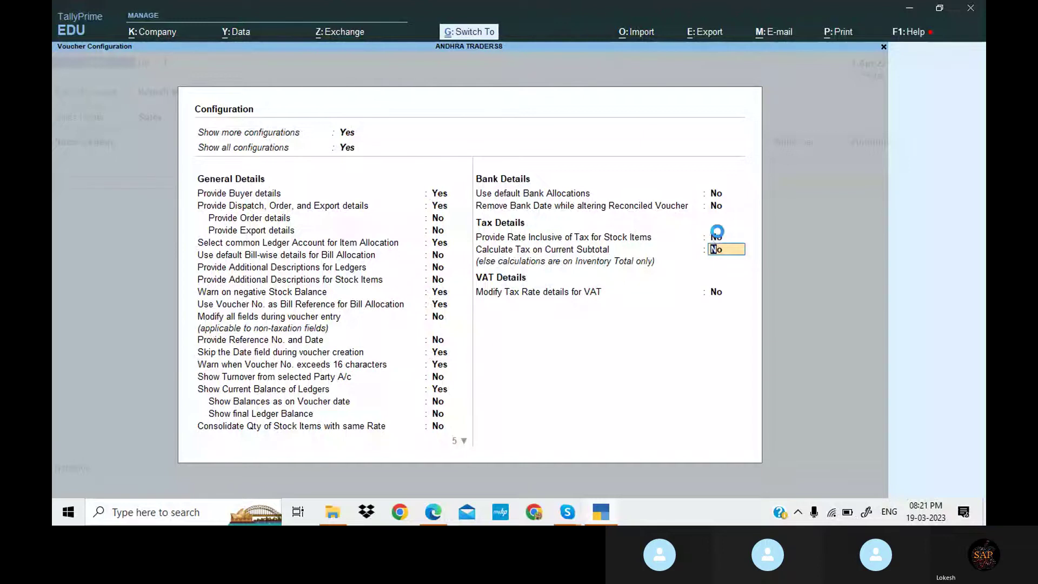
pyautogui.hotkey('ctrl', 'a')
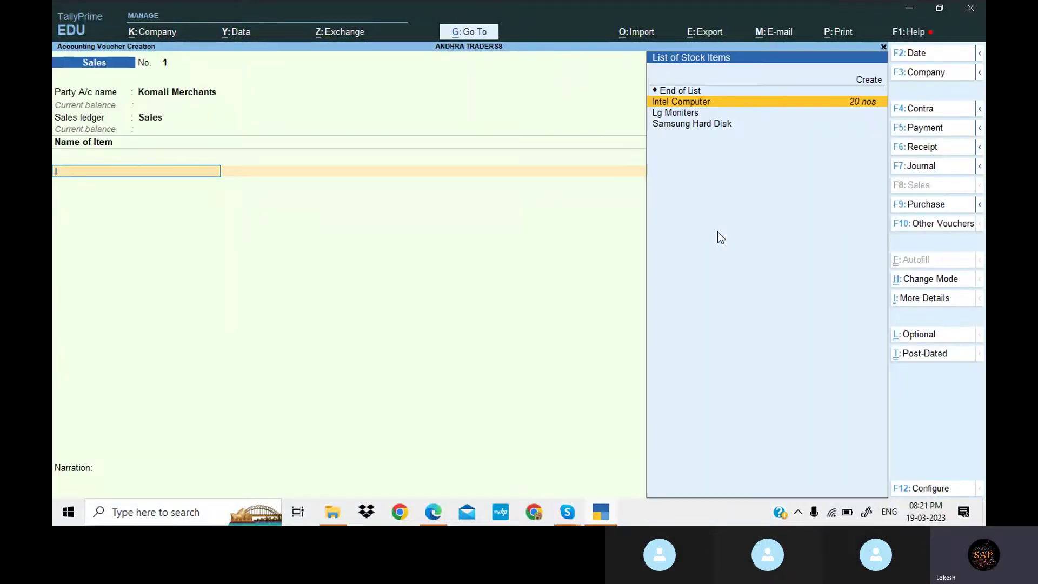
# Add Intel Computer to the sale with quantity 18 nos at rate 30,000, checking the figures in the PDF.
pyautogui.press('Return')
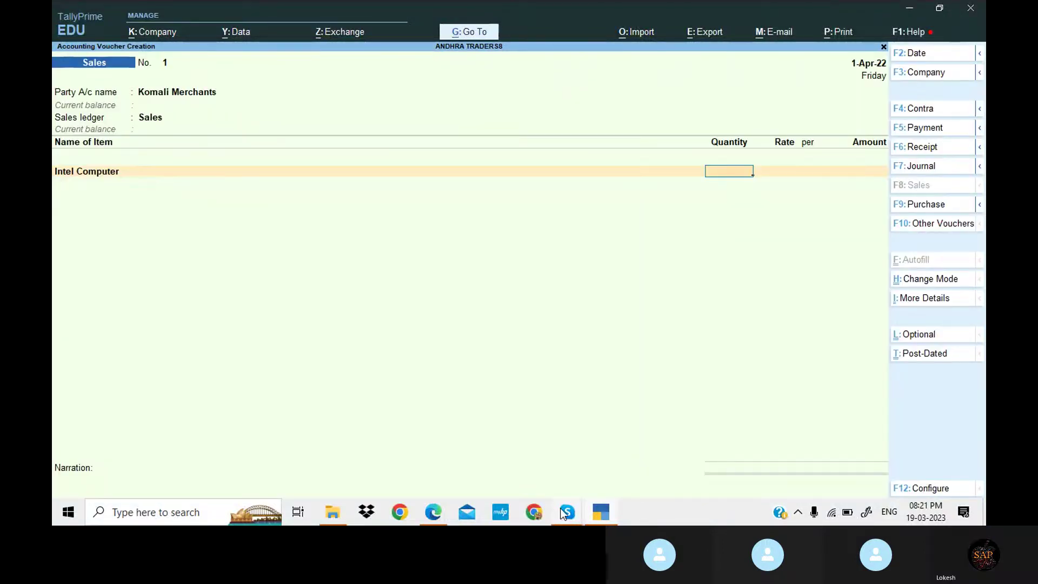
pyautogui.click(609, 512)
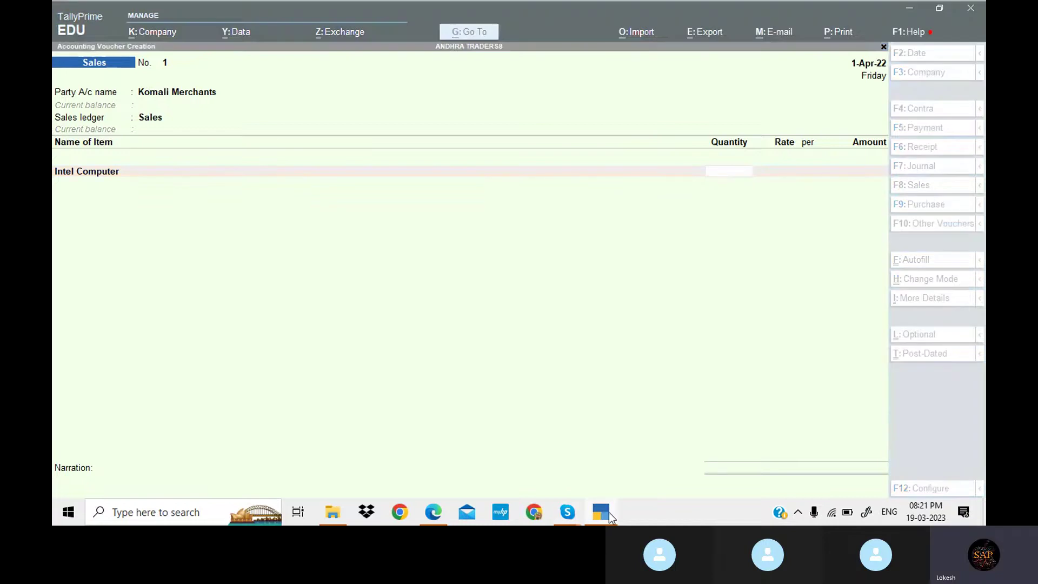
pyautogui.click(609, 512)
pyautogui.write('18')
pyautogui.press('Return')
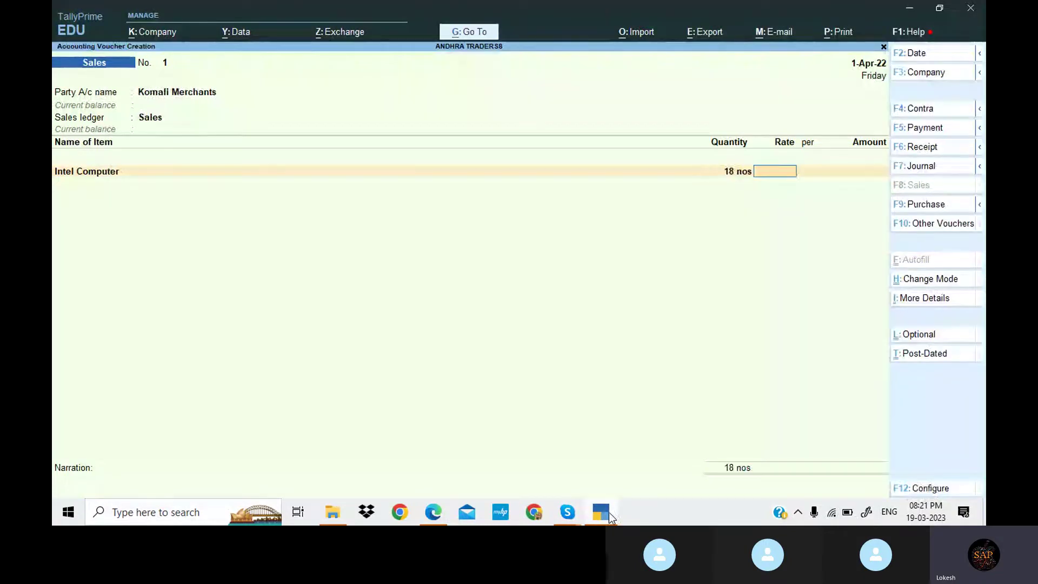
pyautogui.write('30,000')
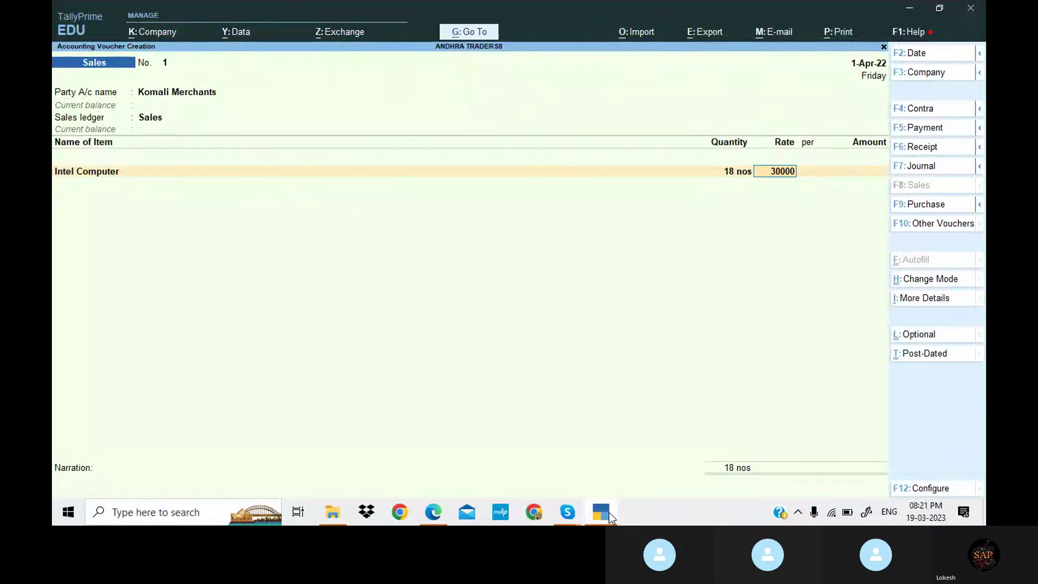
pyautogui.press('Return')
pyautogui.press('Return')
pyautogui.press('Return')
# Add Athlon Computer to the Komali Merchants sale with quantity 13 nos at rate 26,000, checking the figures in the PDF.
pyautogui.write('a')
pyautogui.press('Return')
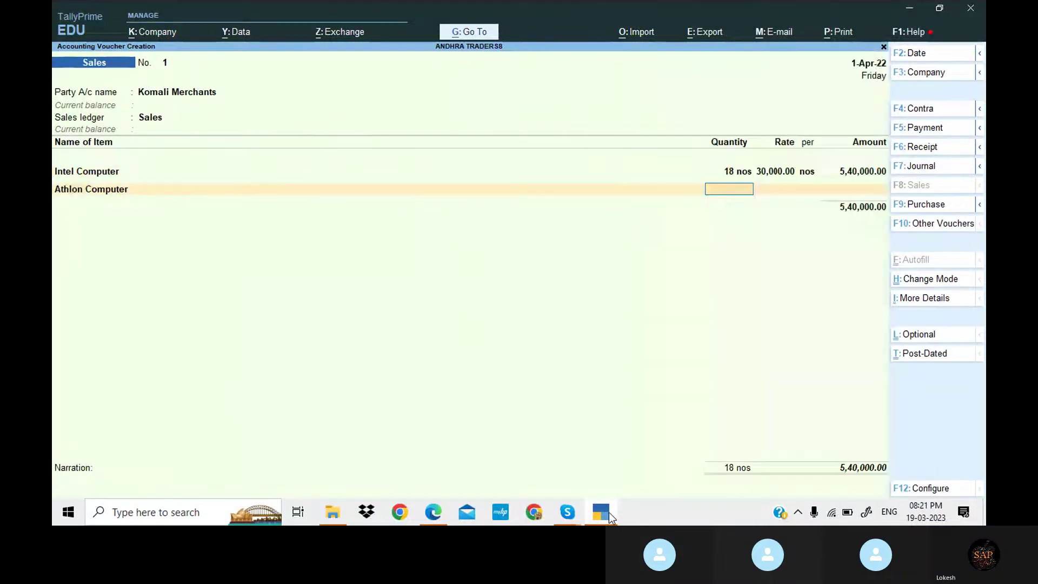
pyautogui.click(609, 511)
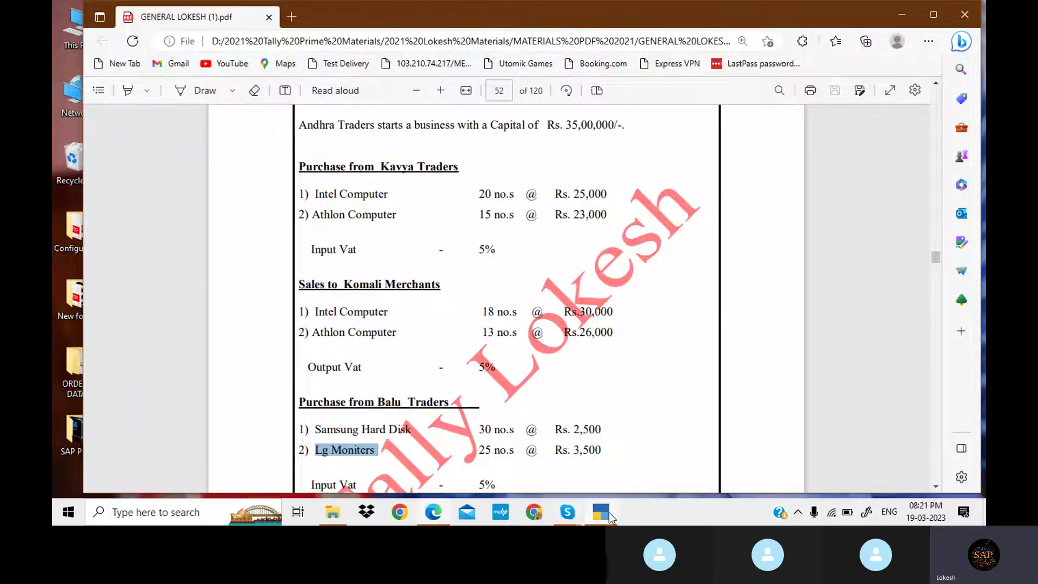
pyautogui.click(608, 512)
pyautogui.write('13')
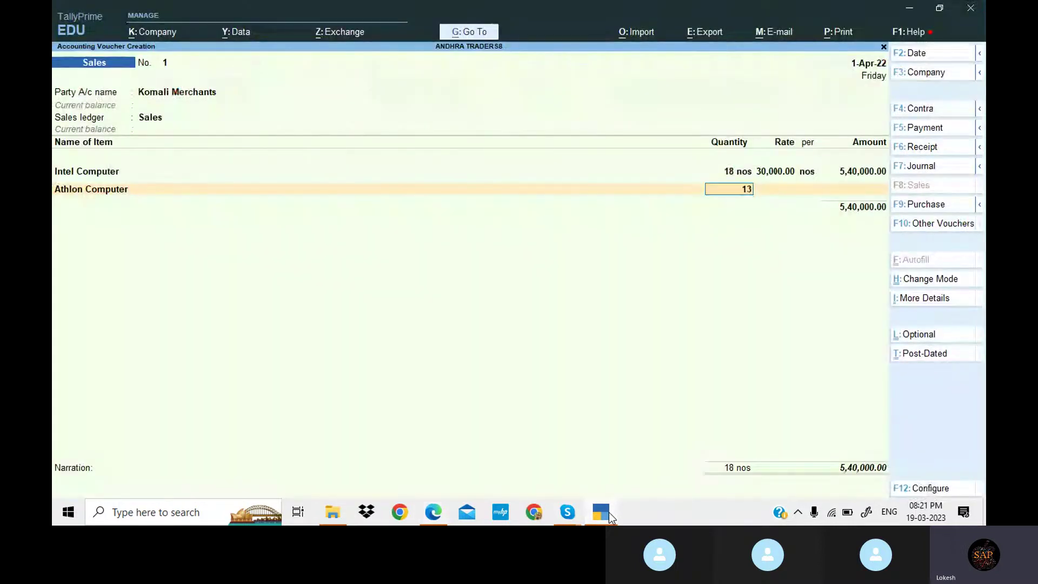
pyautogui.press('Return')
pyautogui.write('26000')
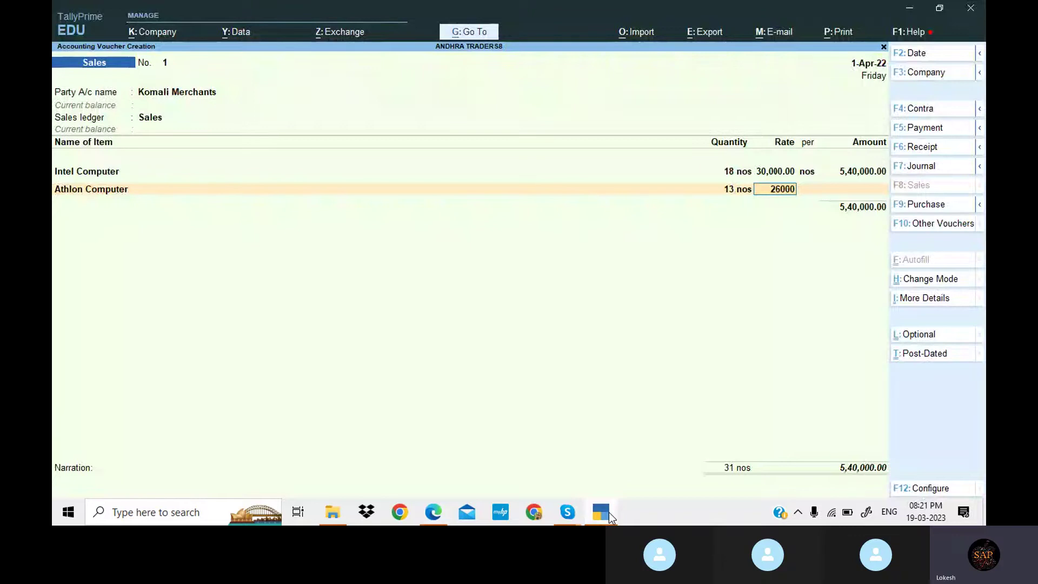
pyautogui.press('Return')
# Add the Output Vat ledger to the Komali Merchants sale and accept the voucher with no narration.
pyautogui.press('Return')
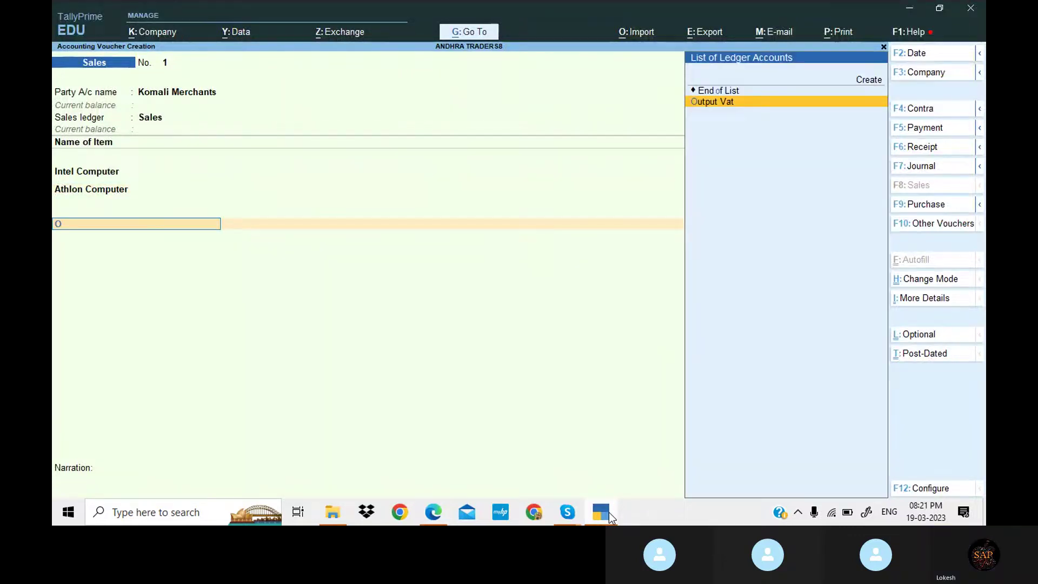
pyautogui.press('Return')
pyautogui.press('Return')
pyautogui.press('Return')
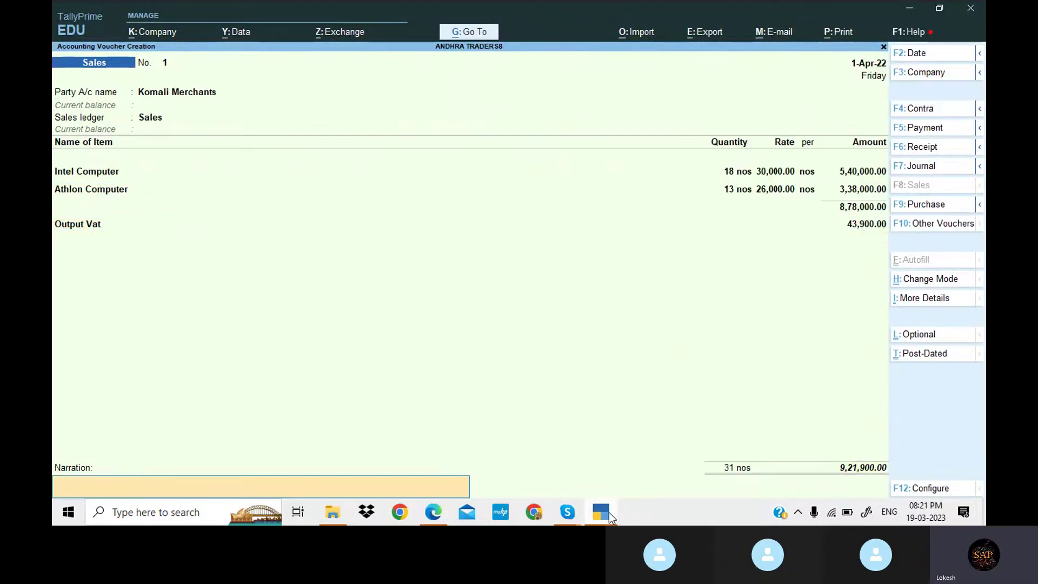
pyautogui.press('Return')
pyautogui.press('Return')
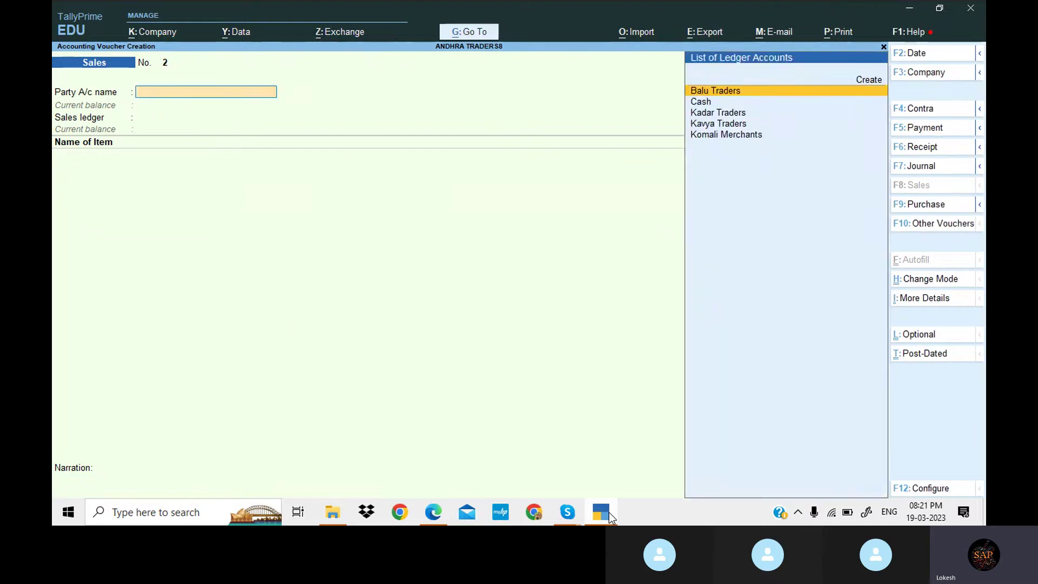
# Start a purchase voucher and check the supplier, items and rates of the second purchase in the exercise PDF.
pyautogui.click(931, 207)
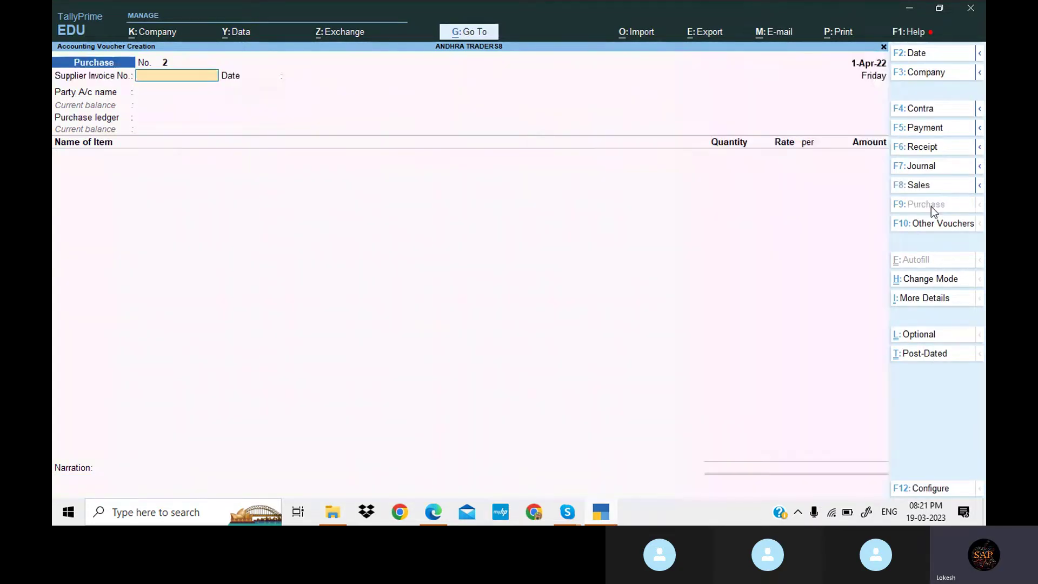
pyautogui.click(435, 513)
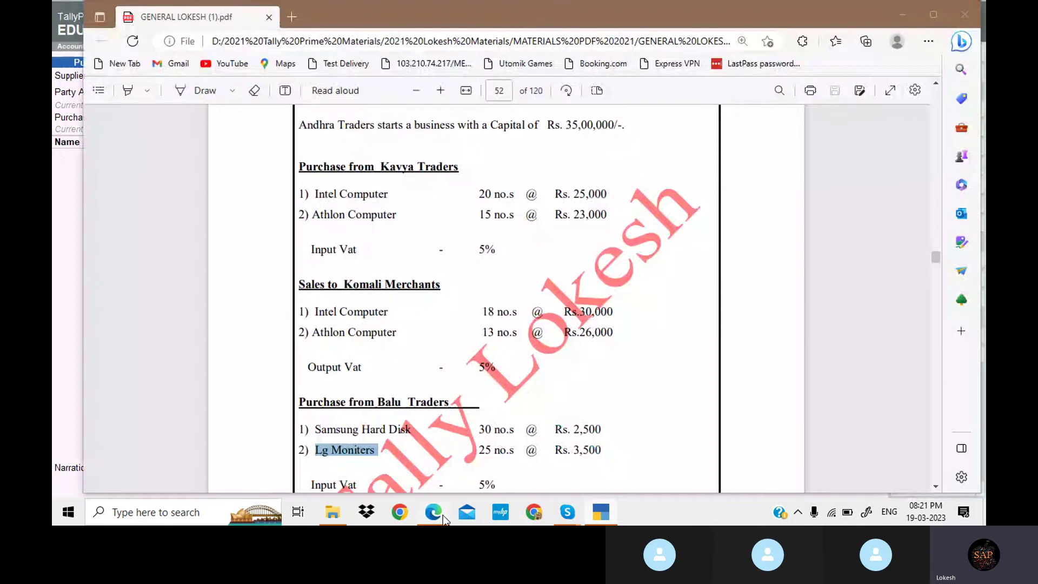
pyautogui.press('Down')
pyautogui.press('Down')
pyautogui.press('Down')
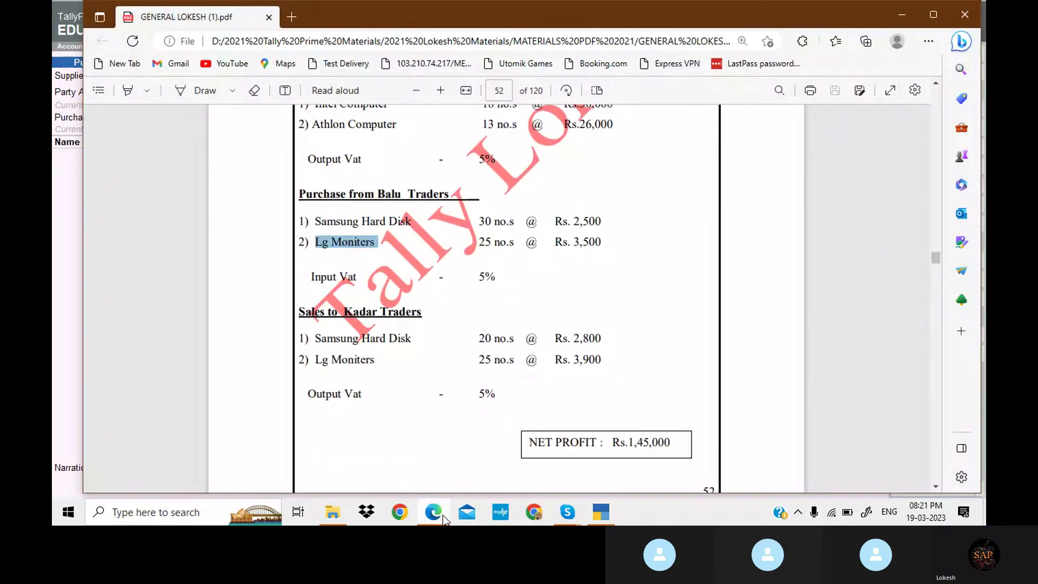
pyautogui.click(600, 517)
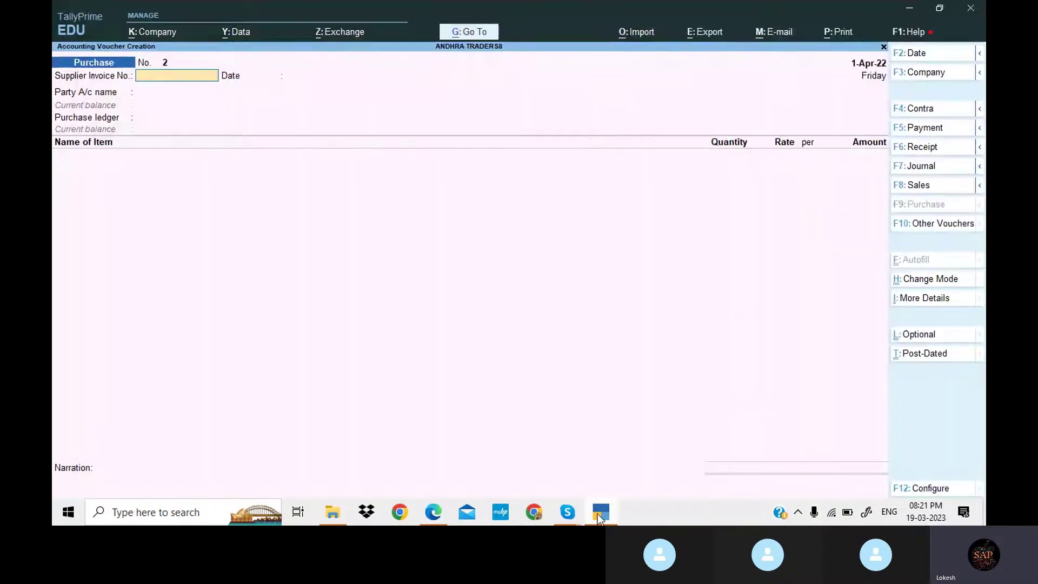
# Choose Balu Traders as party with default details and Purchase as the ledger, and add Samsung Hard Disk, 30 nos at 2,500.
pyautogui.press('Return')
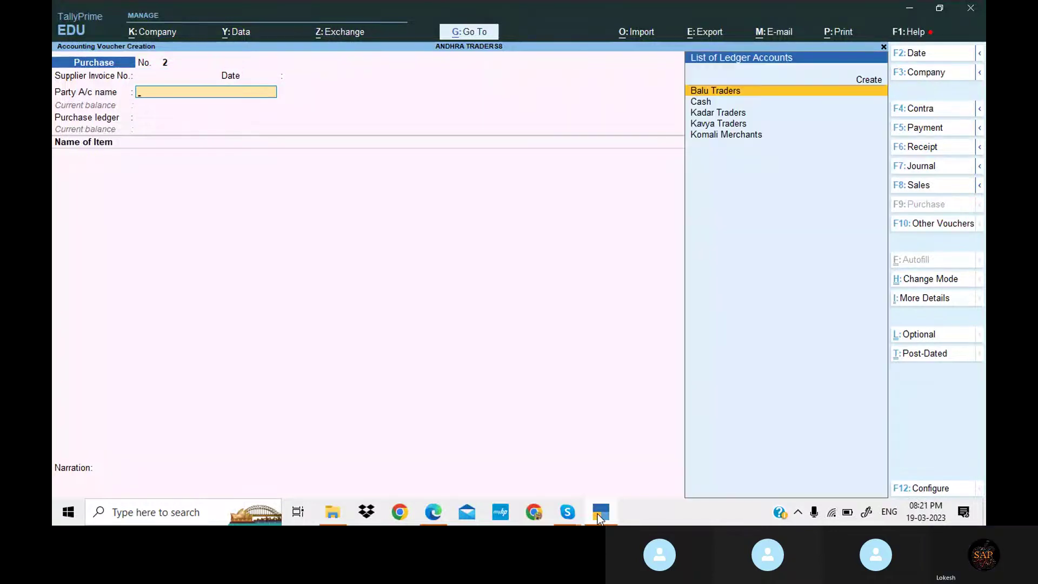
pyautogui.press('Return')
pyautogui.hotkey('ctrl', 'a')
pyautogui.press('Return')
pyautogui.press('Return')
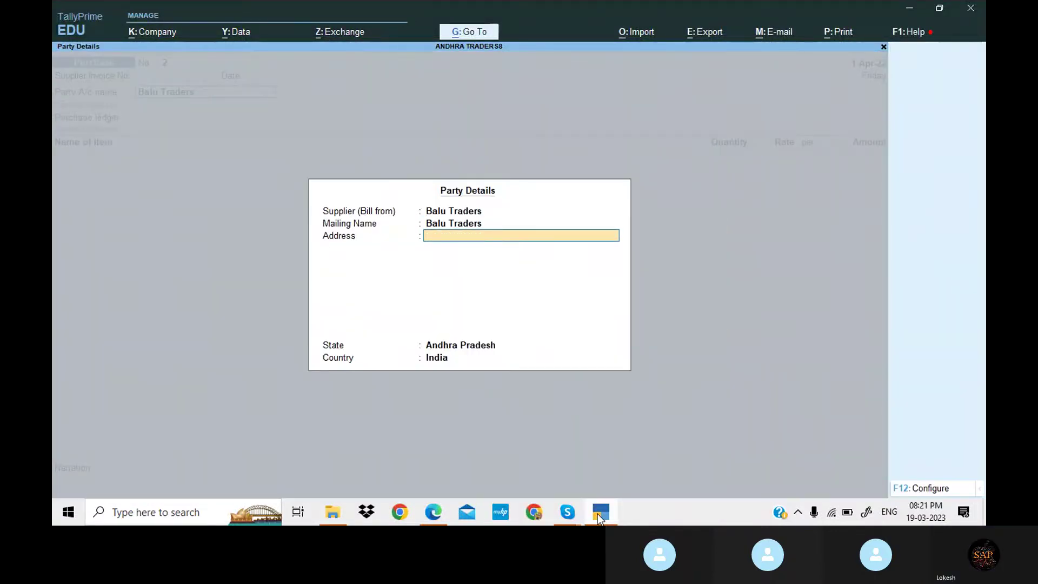
pyautogui.hotkey('ctrl', 'a')
pyautogui.press('Return')
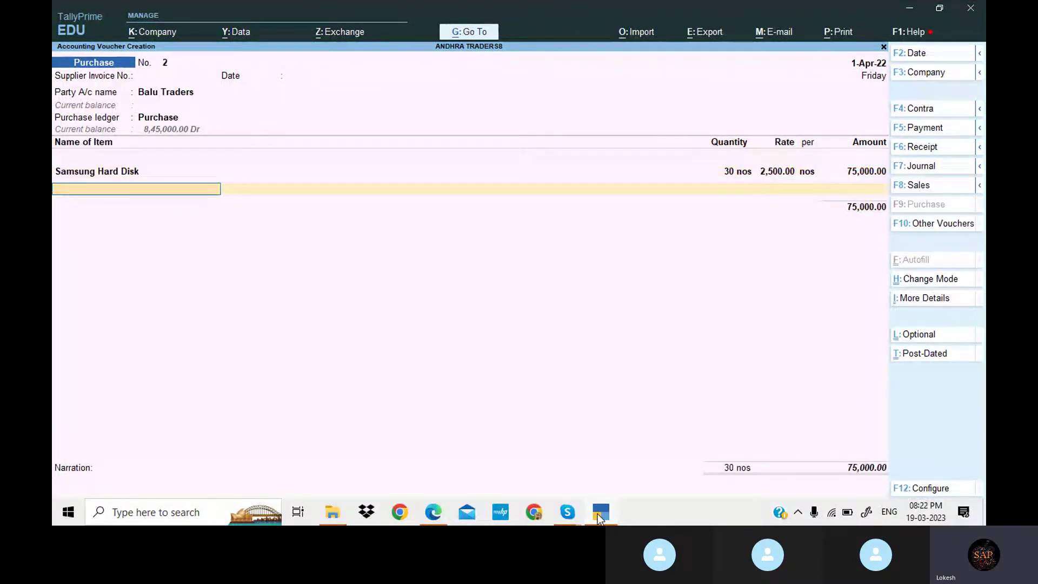
# Add Lg Moniters to the Balu Traders purchase with quantity 25 nos at rate 3,500, checking the PDF.
pyautogui.click(598, 520)
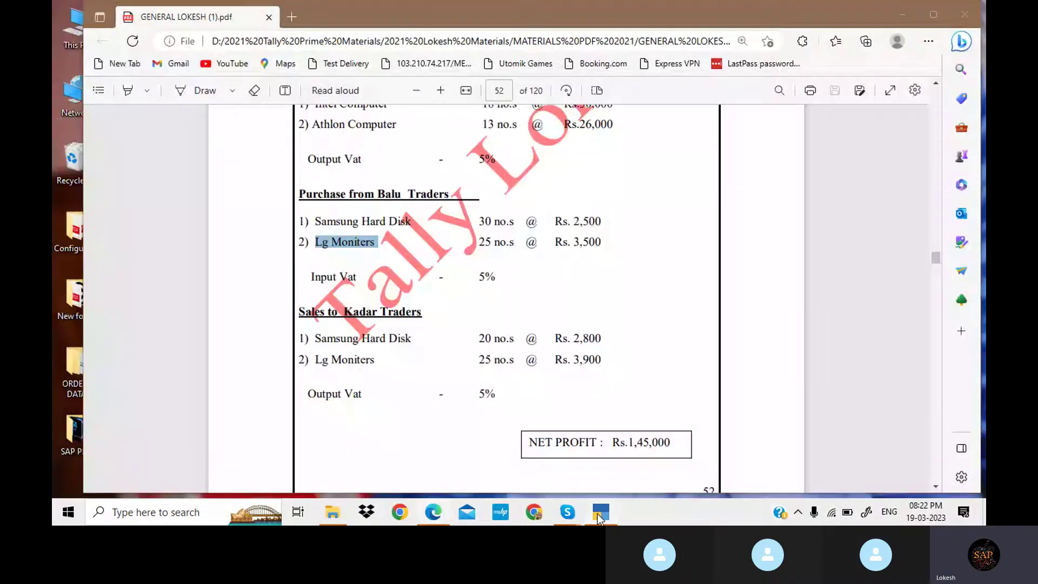
pyautogui.click(597, 519)
pyautogui.write('Lg Moniters')
pyautogui.press('Return')
pyautogui.click(597, 519)
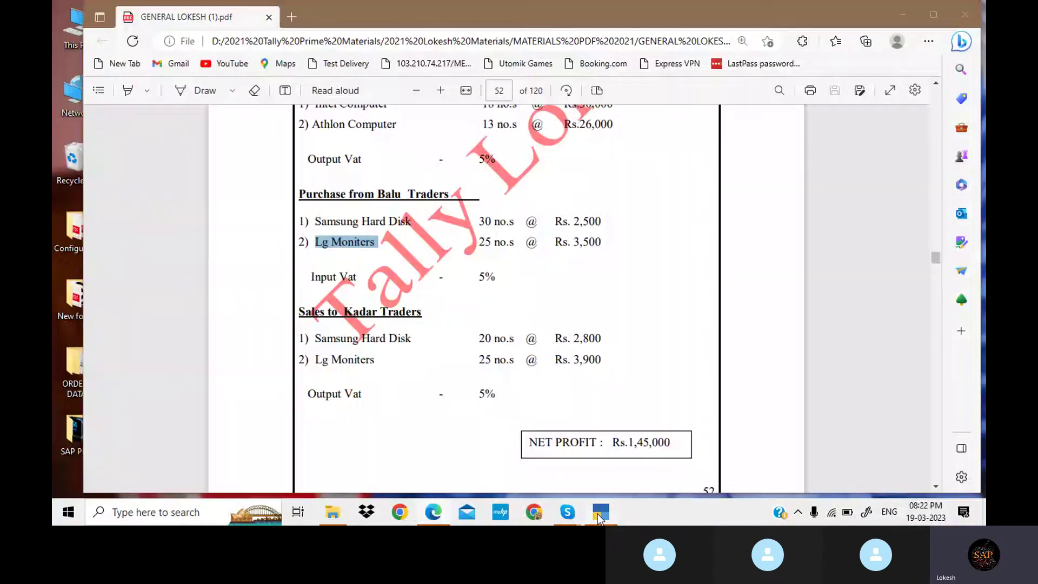
pyautogui.click(599, 519)
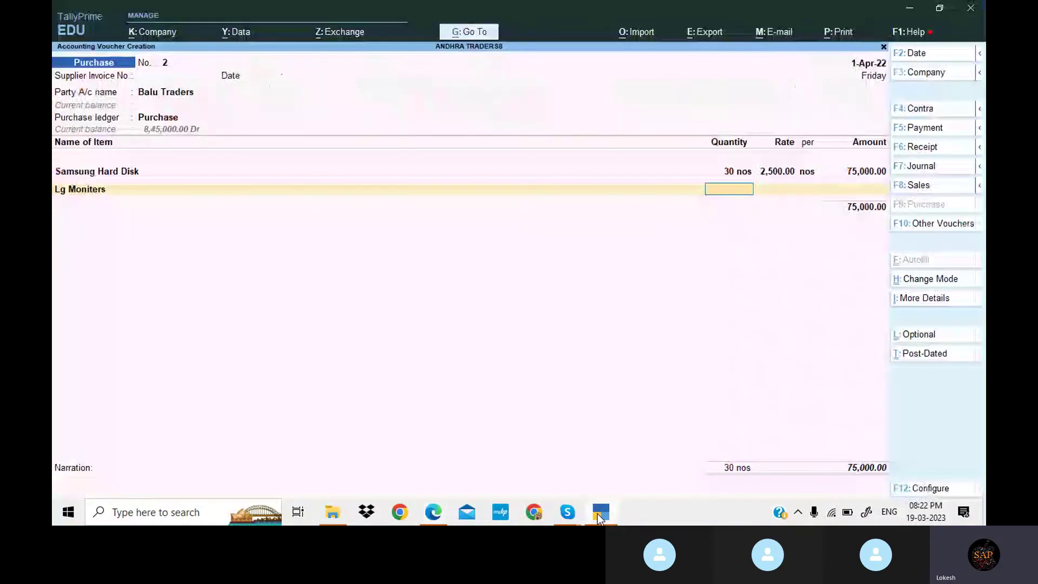
pyautogui.write('25')
pyautogui.press('Return')
pyautogui.write('3500')
pyautogui.press('Return')
pyautogui.press('Return')
# Add the Input Vat ledger to the Balu Traders purchase and accept the voucher with no narration.
pyautogui.press('Return')
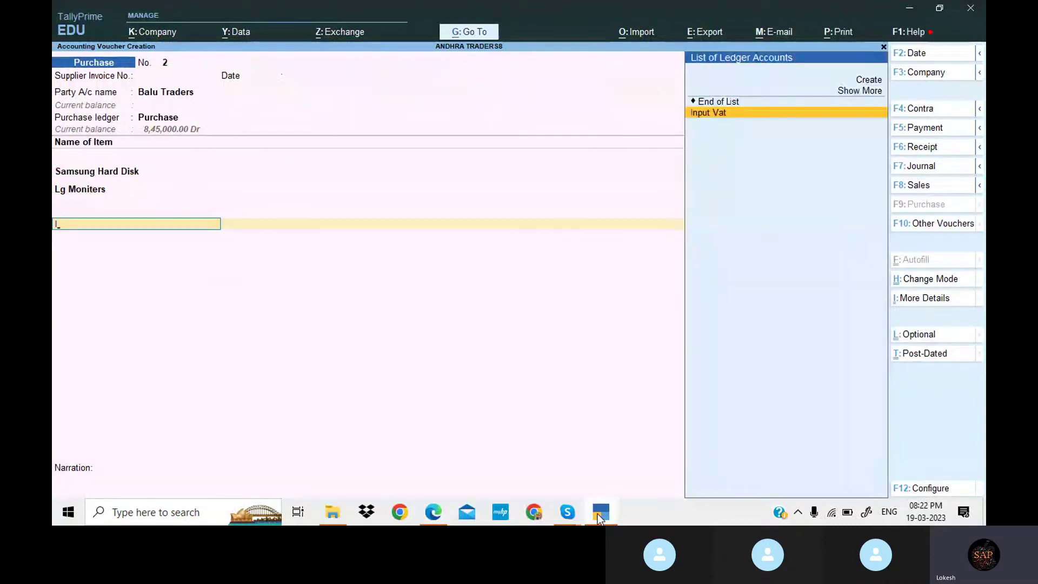
pyautogui.press('Return')
pyautogui.press('Return')
pyautogui.press('Return')
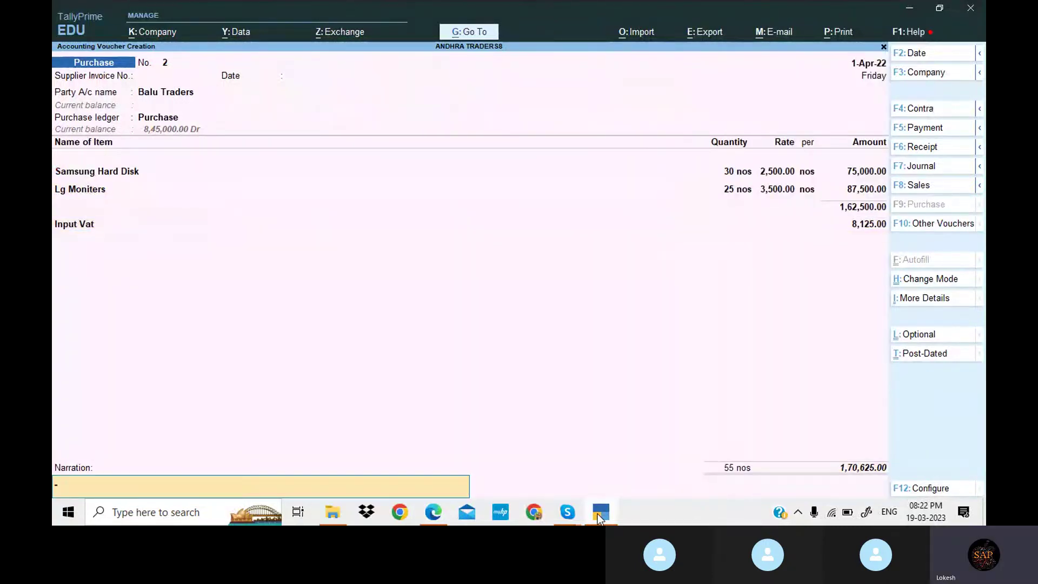
pyautogui.press('Return')
pyautogui.press('Return')
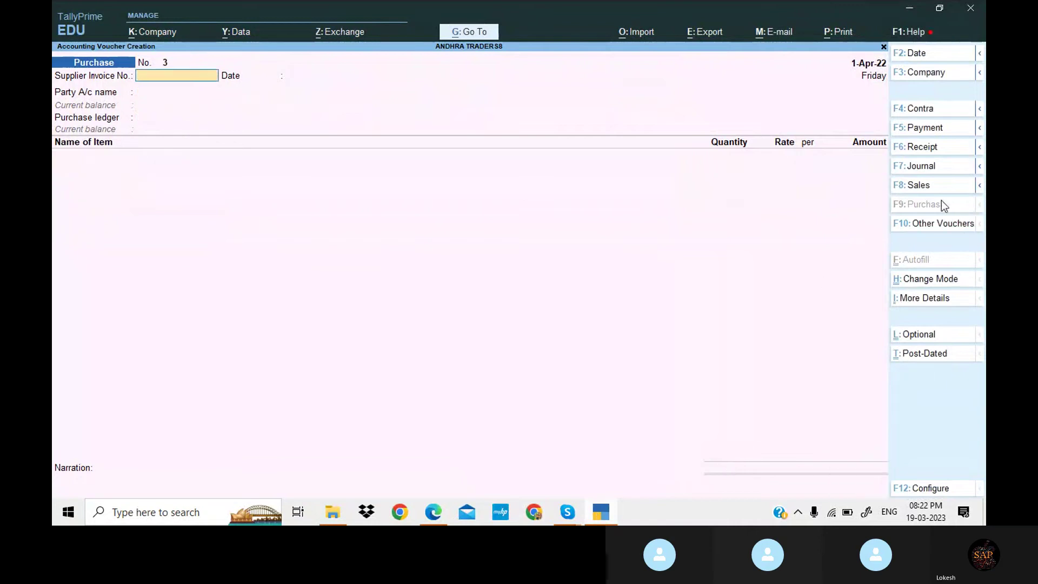
# Start a sales voucher, check the buyer in the PDF, and choose Kadar Traders as the party account.
pyautogui.click(919, 185)
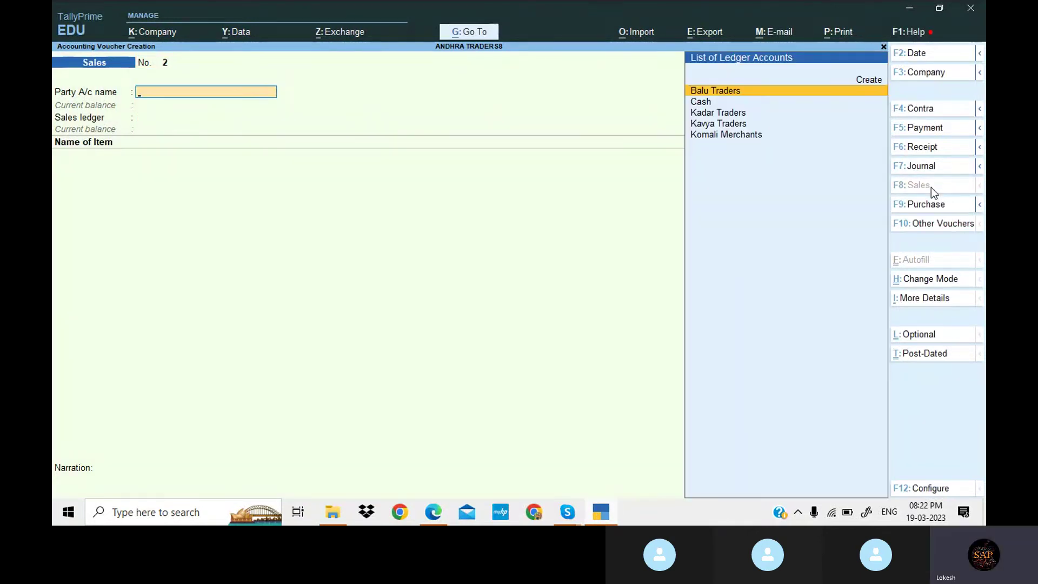
pyautogui.click(598, 520)
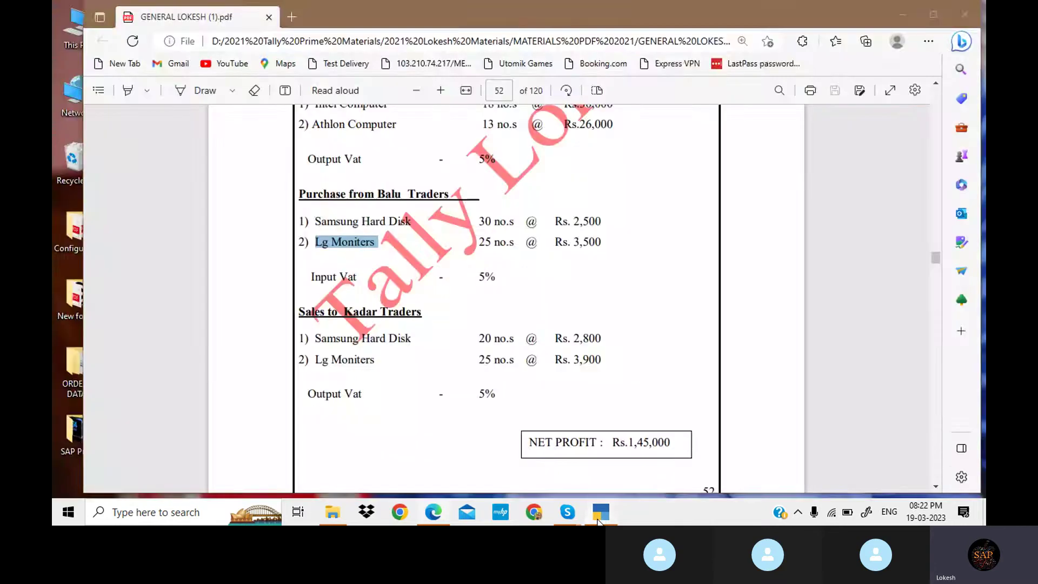
pyautogui.click(599, 522)
pyautogui.write('l')
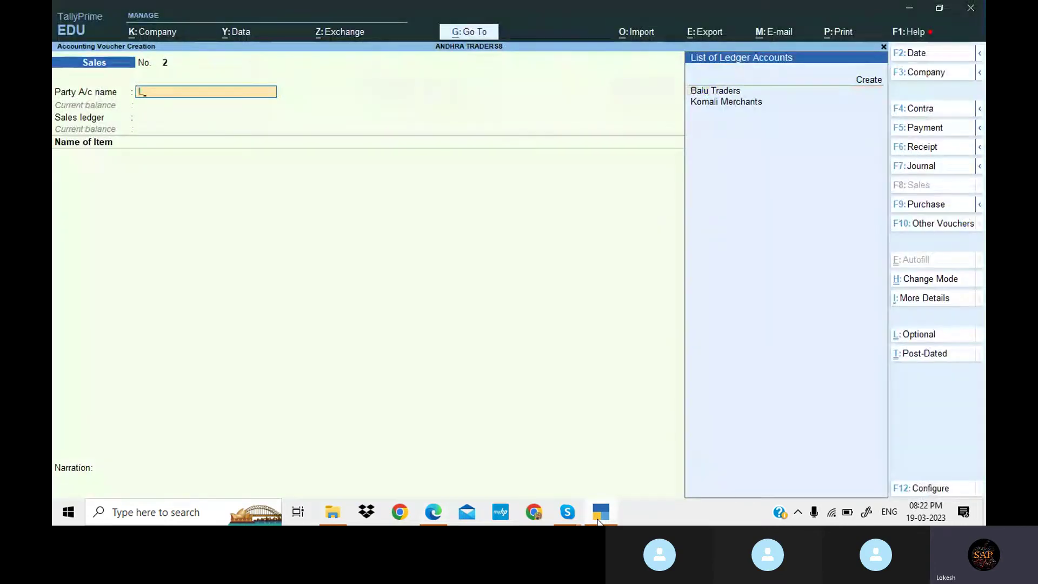
pyautogui.press('BackSpace')
pyautogui.write('k')
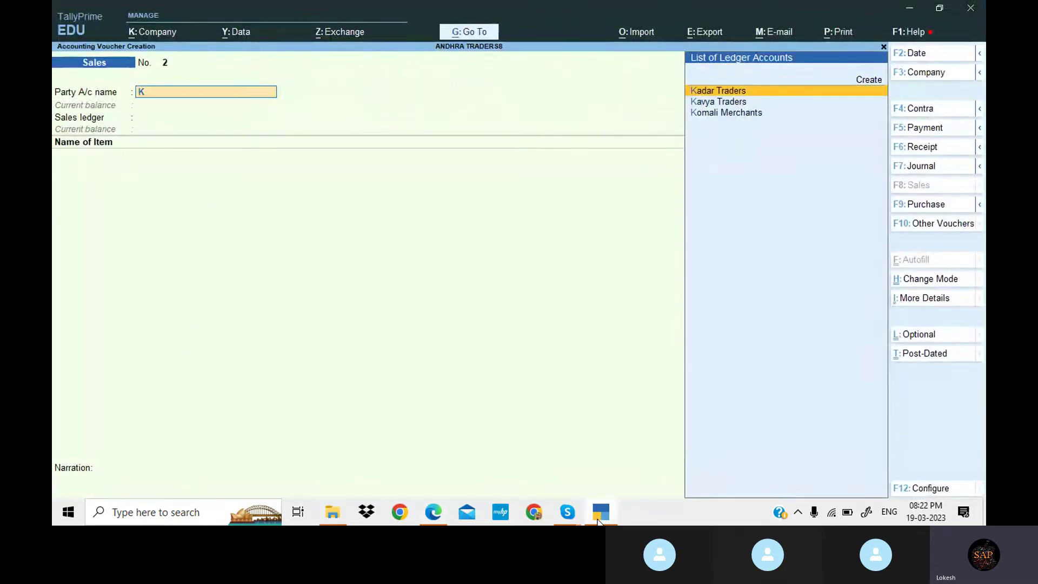
pyautogui.press('Return')
# Accept the default dispatch and party details for Kadar Traders and choose Sales as the sales ledger.
pyautogui.press('Return')
pyautogui.press('Return')
pyautogui.press('Return')
pyautogui.press('Return')
pyautogui.press('Return')
pyautogui.press('Return')
pyautogui.press('Return')
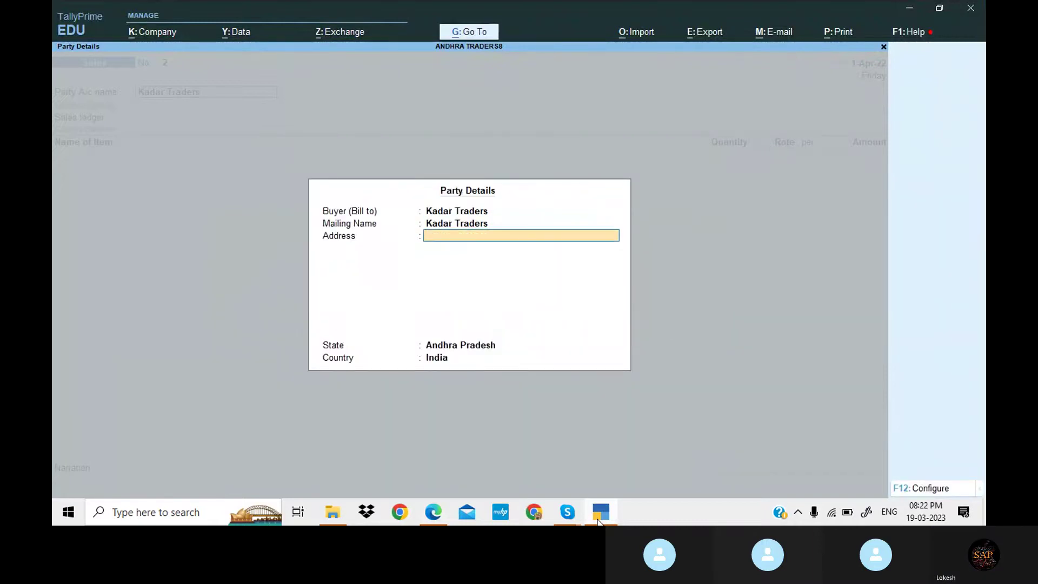
pyautogui.press('Return')
pyautogui.press('Return')
pyautogui.press('Return')
pyautogui.press('Return')
# Add Samsung Hard Disk to the Kadar Traders sale with quantity 20 nos at rate 2,800, checking the PDF.
pyautogui.press('Return')
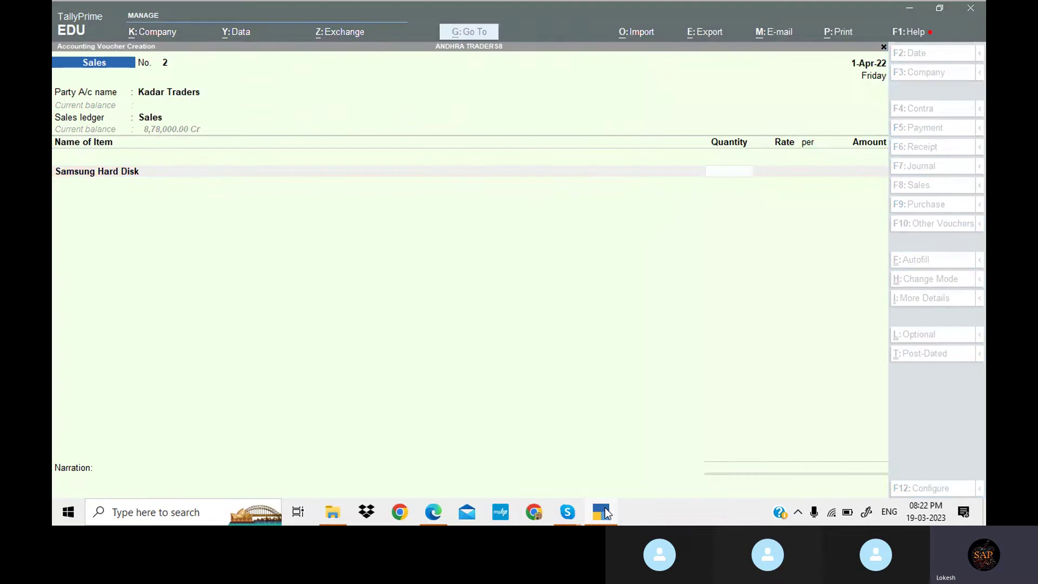
pyautogui.click(607, 514)
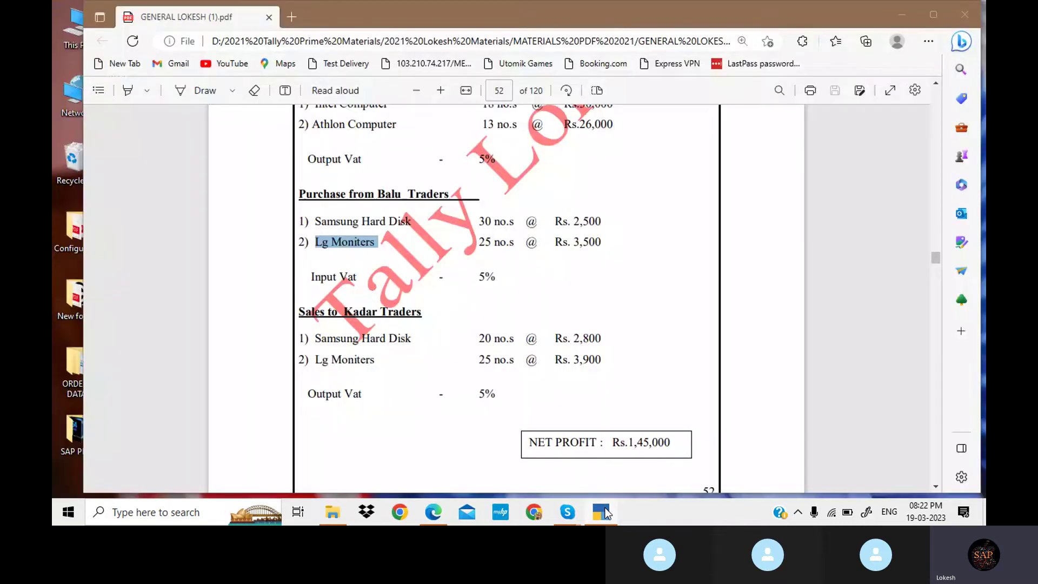
pyautogui.click(607, 514)
pyautogui.write('20')
pyautogui.press('Return')
pyautogui.write('2800')
pyautogui.press('Return')
pyautogui.press('Return')
pyautogui.press('Return')
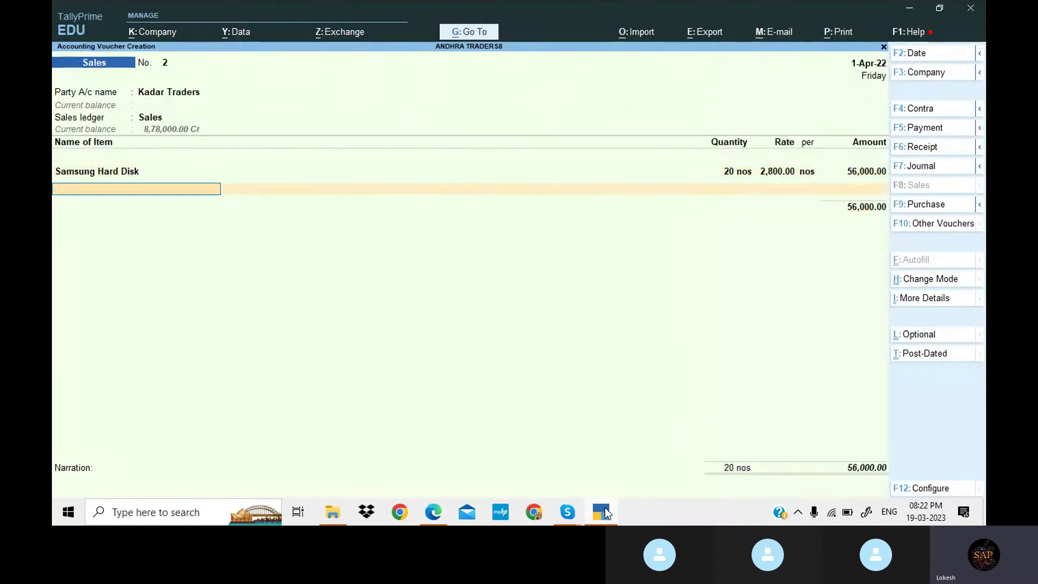
# Add Lg Moniters to the Kadar Traders sale with quantity 25 nos at rate 3,900, checking the PDF.
pyautogui.write('l')
pyautogui.press('Return')
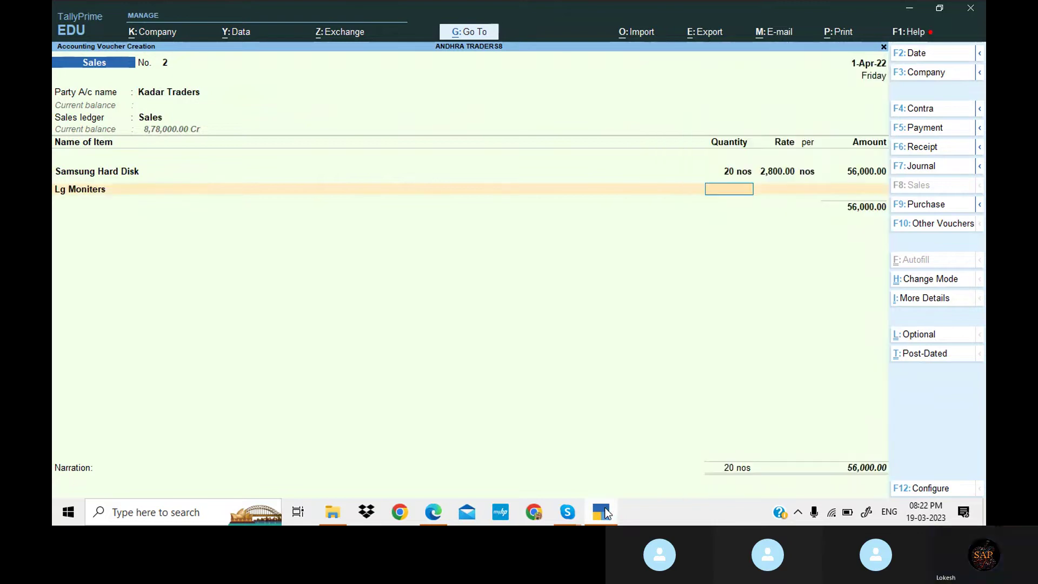
pyautogui.click(606, 514)
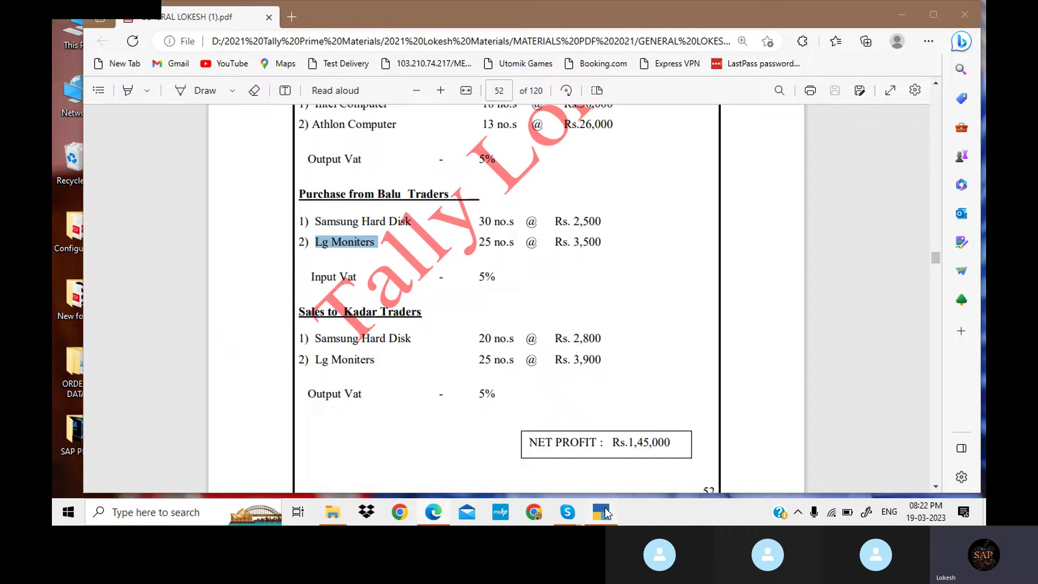
pyautogui.click(606, 514)
pyautogui.write('25')
pyautogui.press('Return')
pyautogui.write('3900')
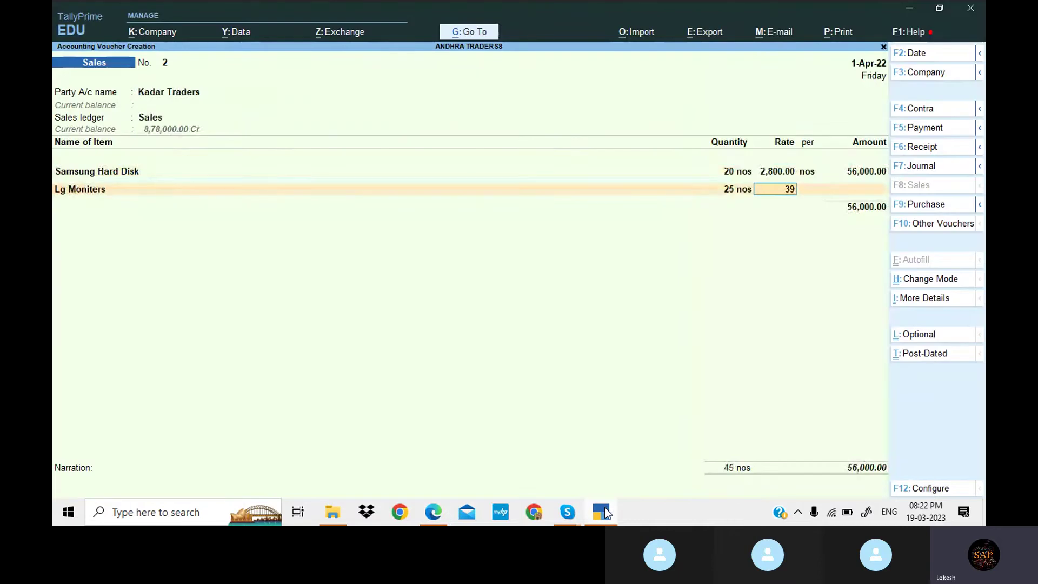
pyautogui.press('Return')
pyautogui.press('Return')
pyautogui.press('Return')
# Add the Output Vat ledger to the Kadar Traders sale, save the voucher and leave voucher entry.
pyautogui.press('Return')
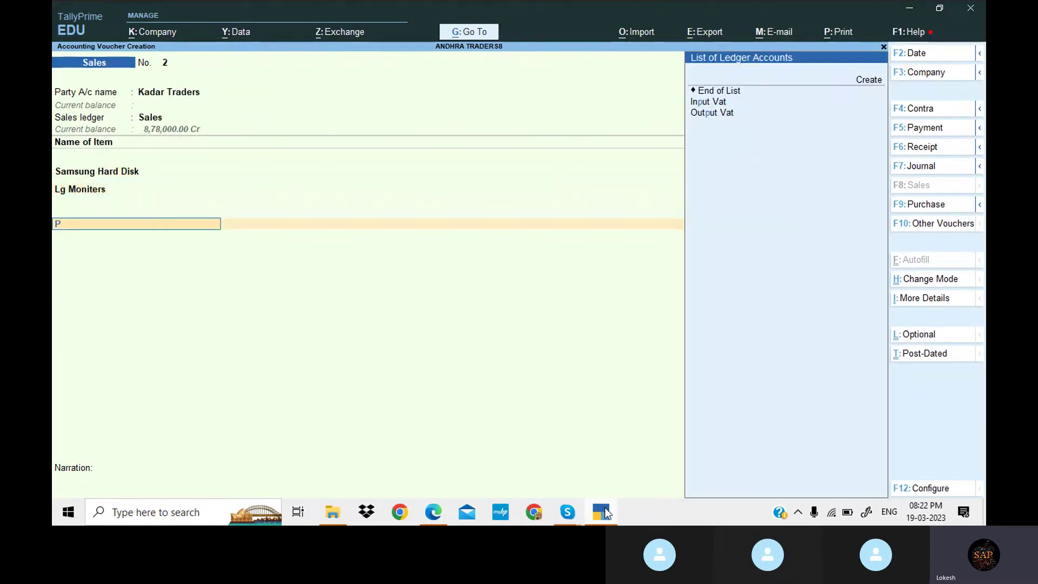
pyautogui.write('O')
pyautogui.press('Return')
pyautogui.press('Return')
pyautogui.press('Return')
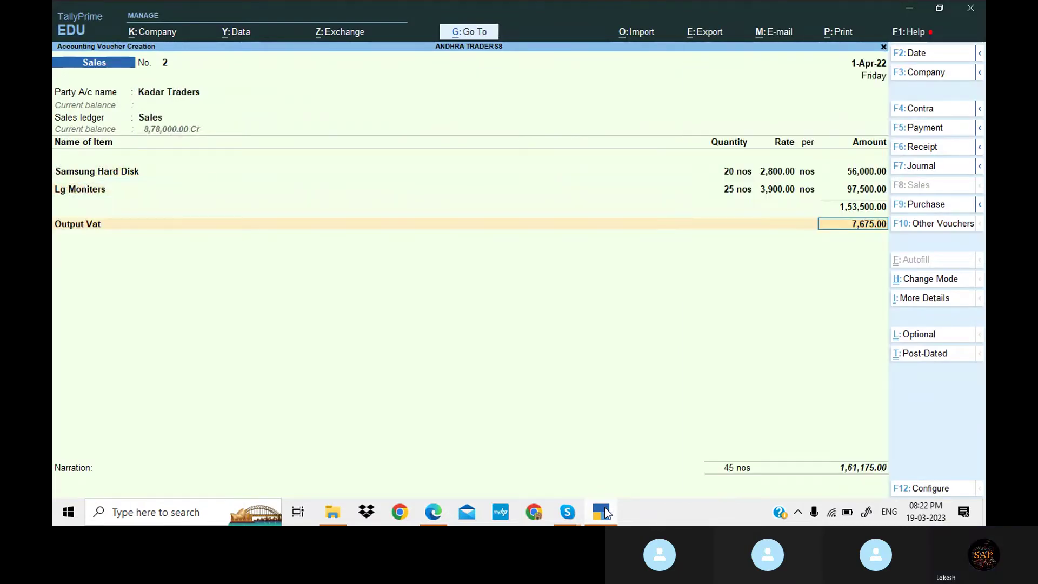
pyautogui.press('Return')
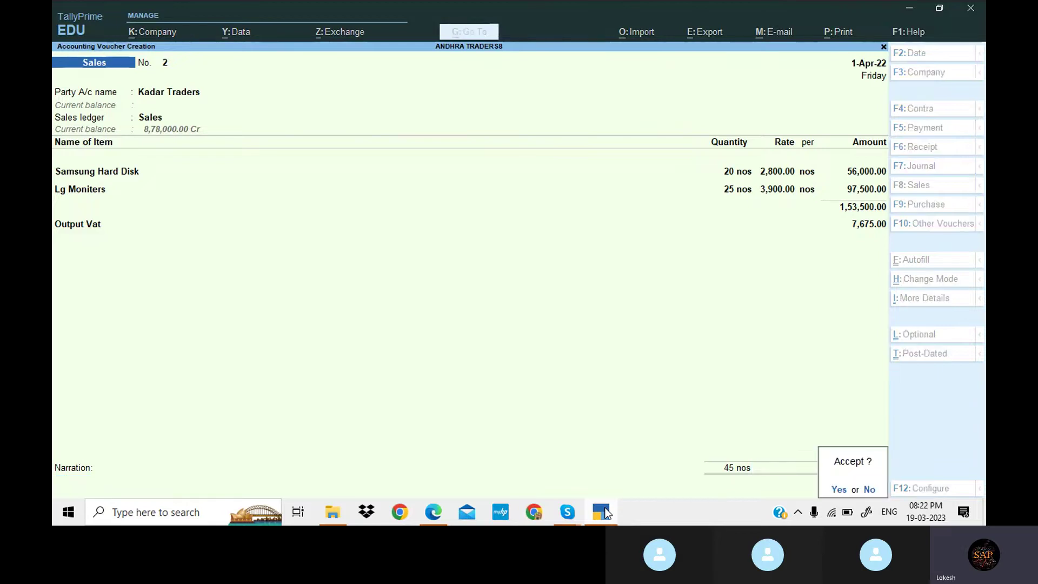
pyautogui.press('Return')
pyautogui.press('Escape')
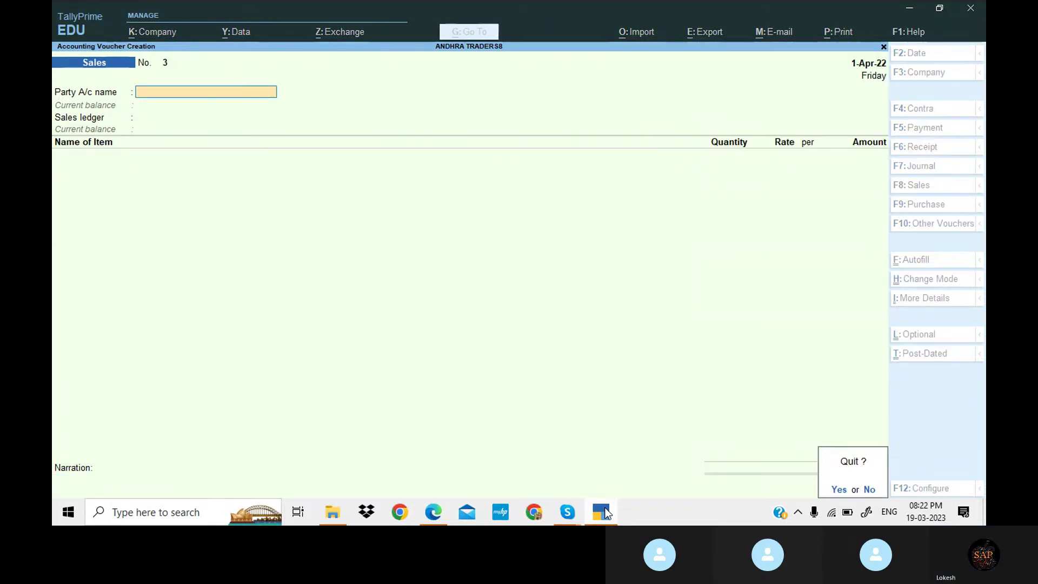
pyautogui.press('Return')
# Open the Profit & Loss A/c report in detailed form and go through its lines down to Nett Profit.
pyautogui.press('Down')
pyautogui.press('Down')
pyautogui.press('Down')
pyautogui.press('Down')
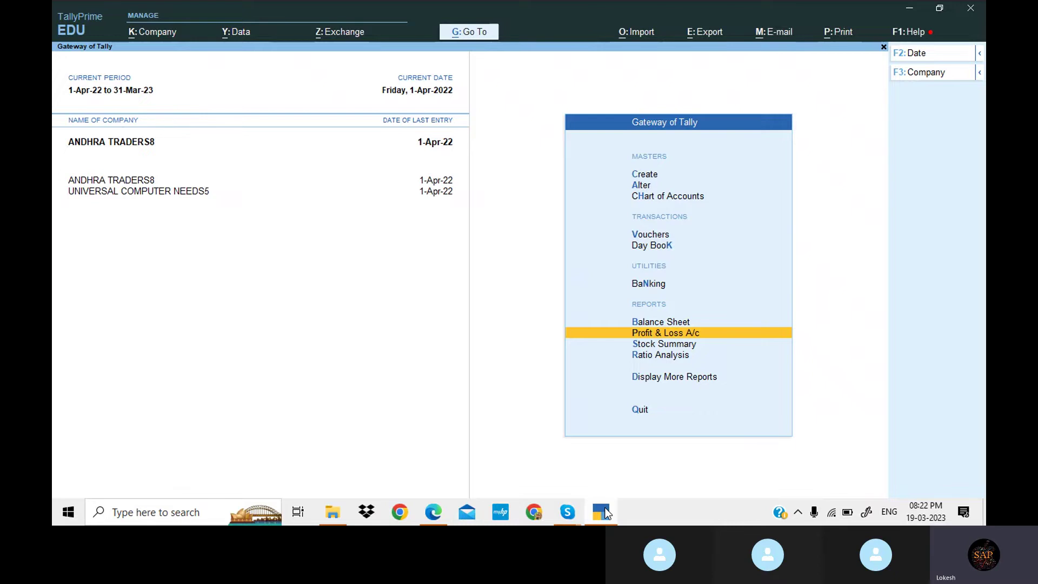
pyautogui.press('Return')
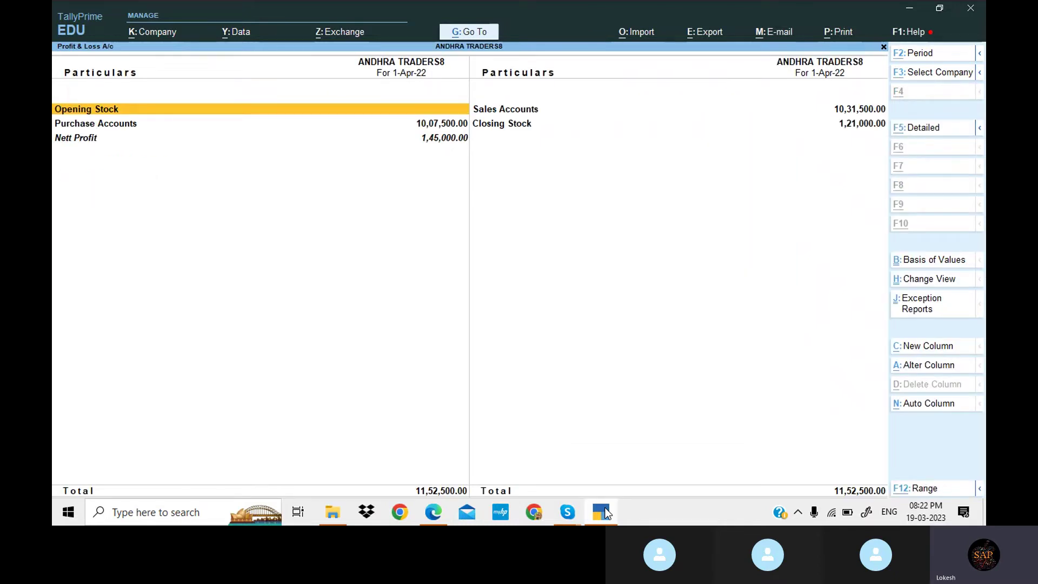
pyautogui.hotkey('alt', 'F5')
pyautogui.press('Down')
pyautogui.press('Down')
pyautogui.press('Down')
pyautogui.press('Down')
pyautogui.press('Down')
pyautogui.press('Down')
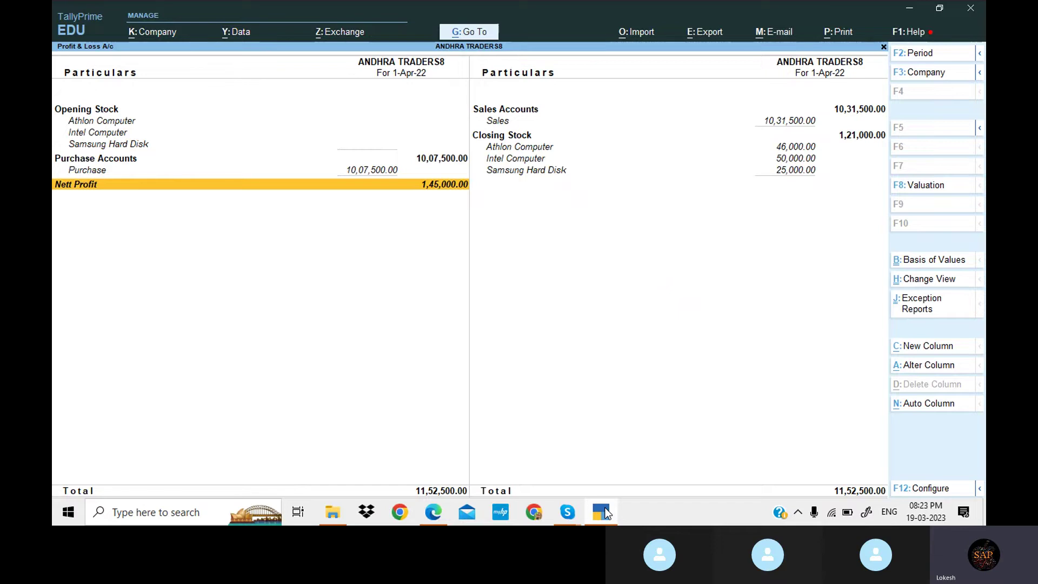
# Compare the report's net profit with the answer in the PDF and close the report.
pyautogui.click(605, 512)
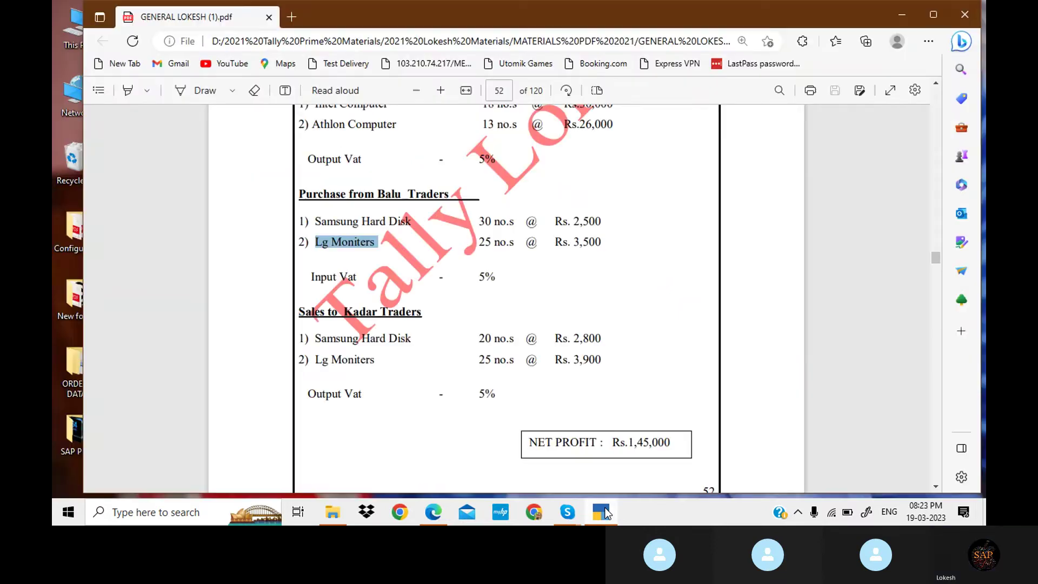
pyautogui.click(608, 512)
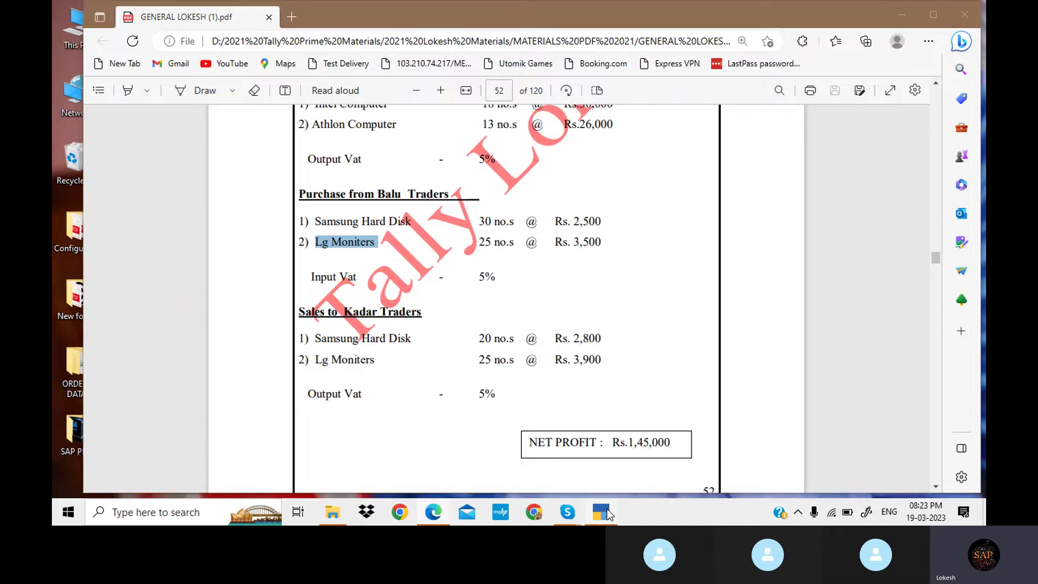
pyautogui.press('Escape')
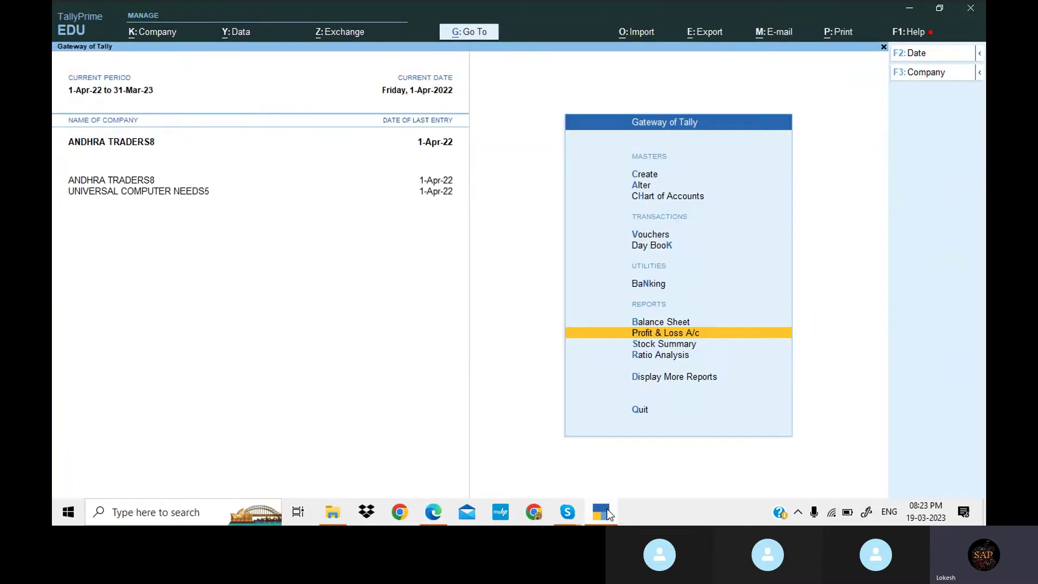
# Review the recorded vouchers in the Day Book and close it.
pyautogui.press('Up')
pyautogui.press('Up')
pyautogui.press('Up')
pyautogui.press('Up')
pyautogui.press('Down')
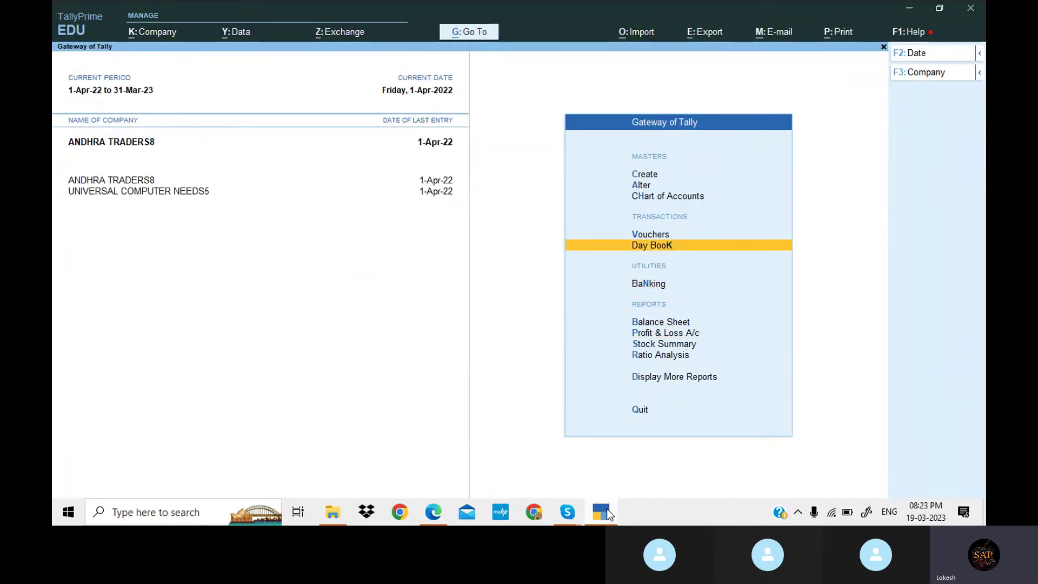
pyautogui.press('Return')
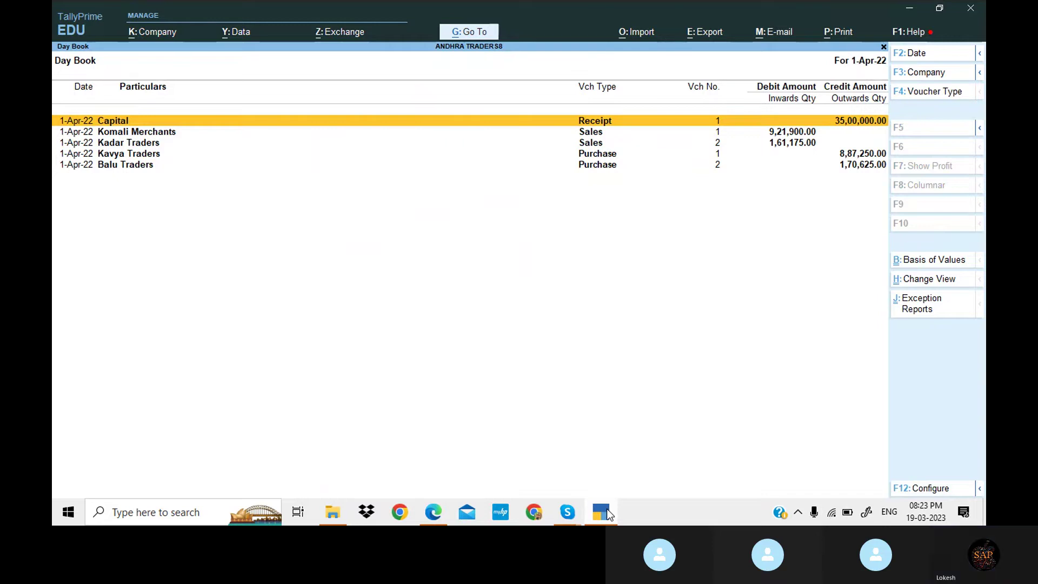
pyautogui.press('Escape')
# Try to view the VAT Reports among the additional reports, decline the visit to TallyHelp and return to the Gateway of Tally.
pyautogui.press('Down')
pyautogui.press('Down')
pyautogui.press('Down')
pyautogui.press('Down')
pyautogui.press('Down')
pyautogui.press('Down')
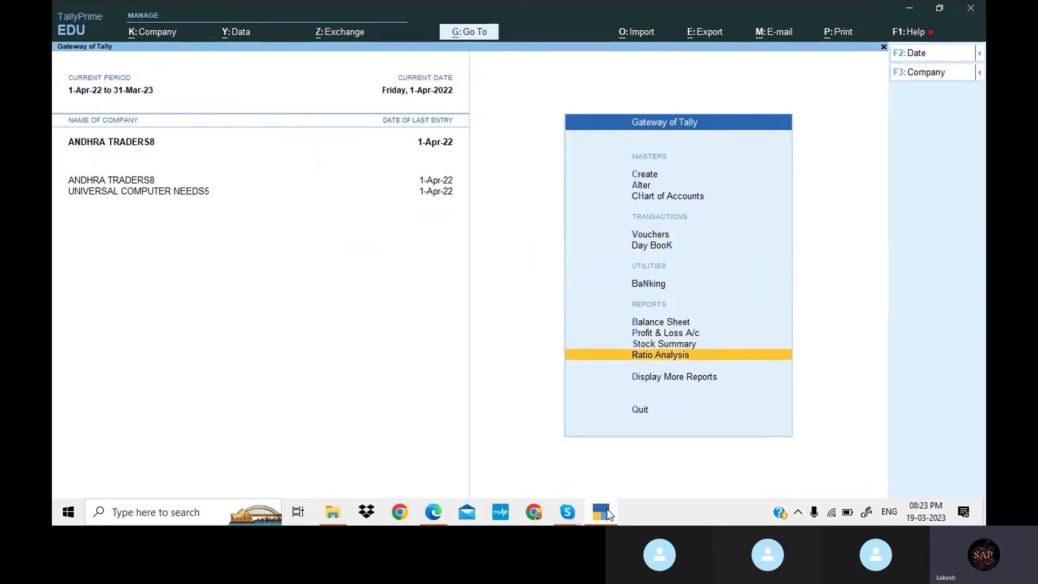
pyautogui.press('Return')
pyautogui.press('Down')
pyautogui.press('Down')
pyautogui.press('Down')
pyautogui.press('Down')
pyautogui.press('Down')
pyautogui.press('Down')
pyautogui.press('Down')
pyautogui.press('Down')
pyautogui.press('Down')
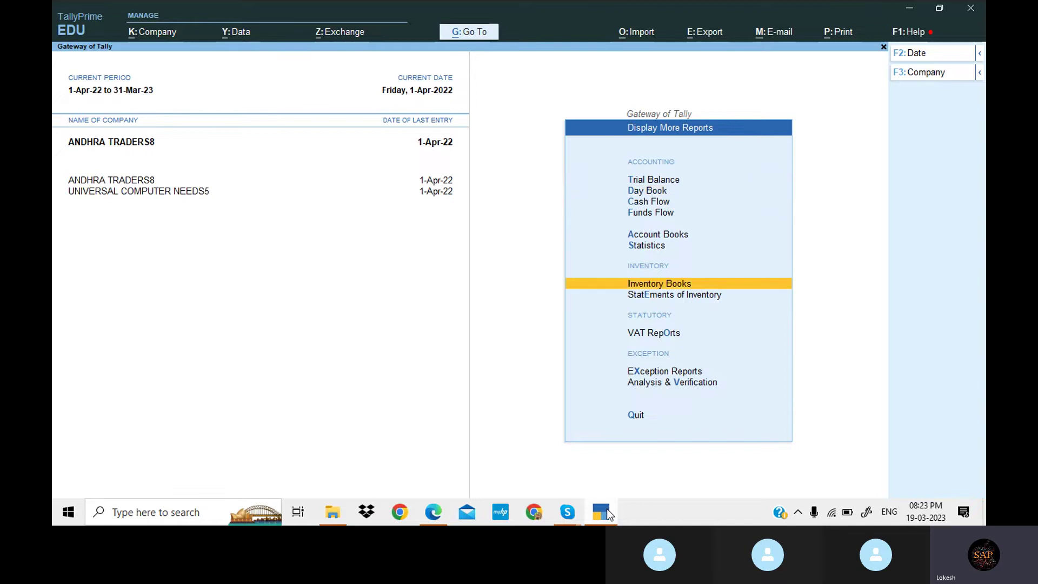
pyautogui.press('Up')
pyautogui.press('Return')
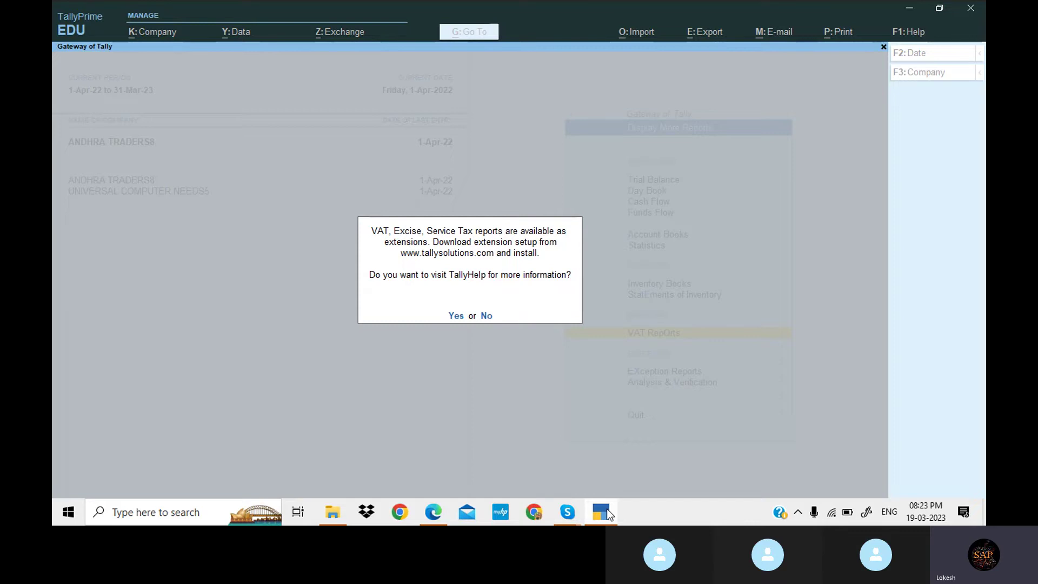
pyautogui.press('n')
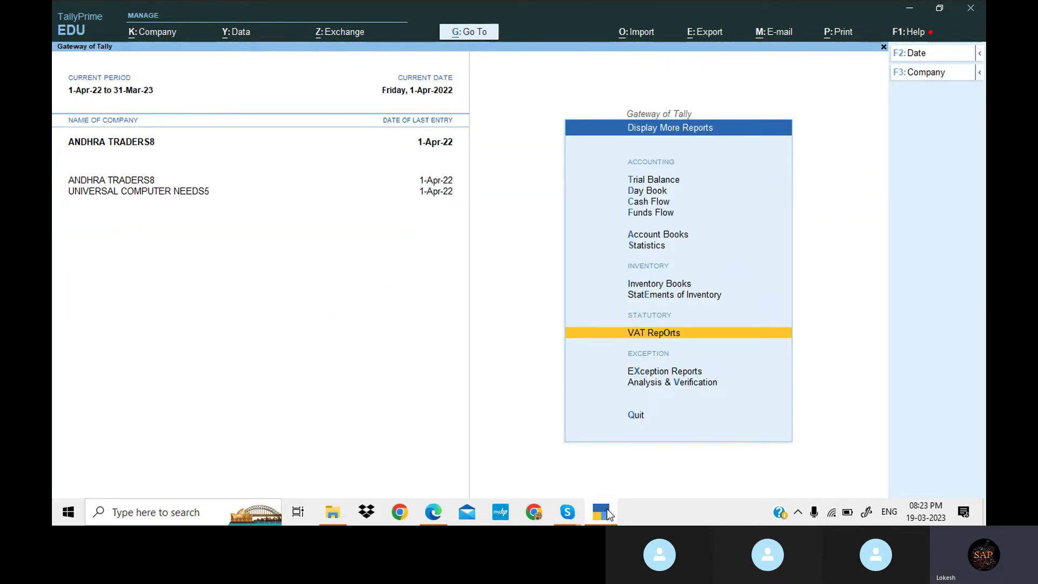
pyautogui.press('Escape')
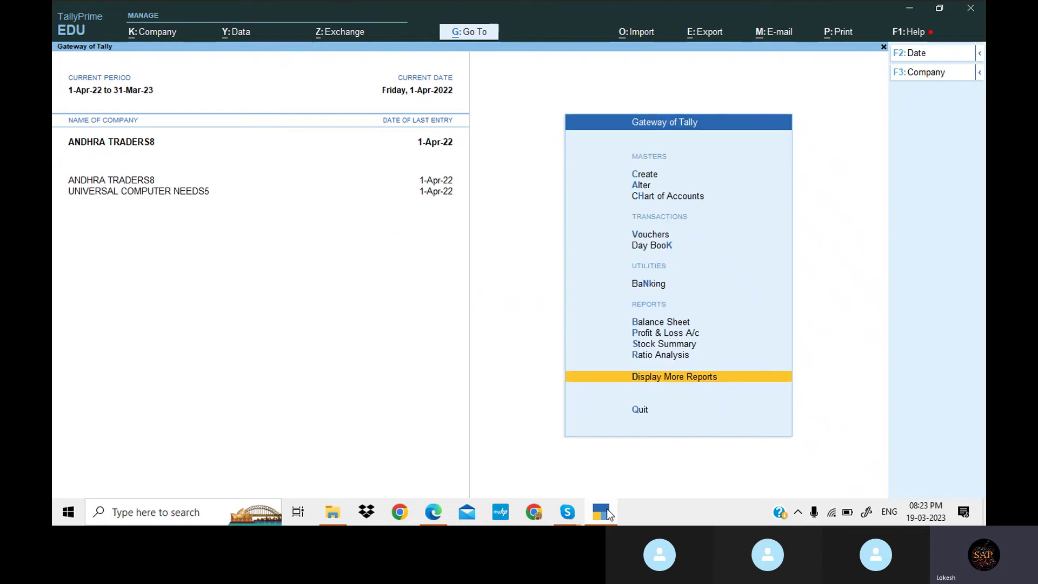
# Open the Stock Summary, set Show Goods Inwards and Show Goods Outwards to Yes, review the report and close it.
pyautogui.press('Up')
pyautogui.press('Up')
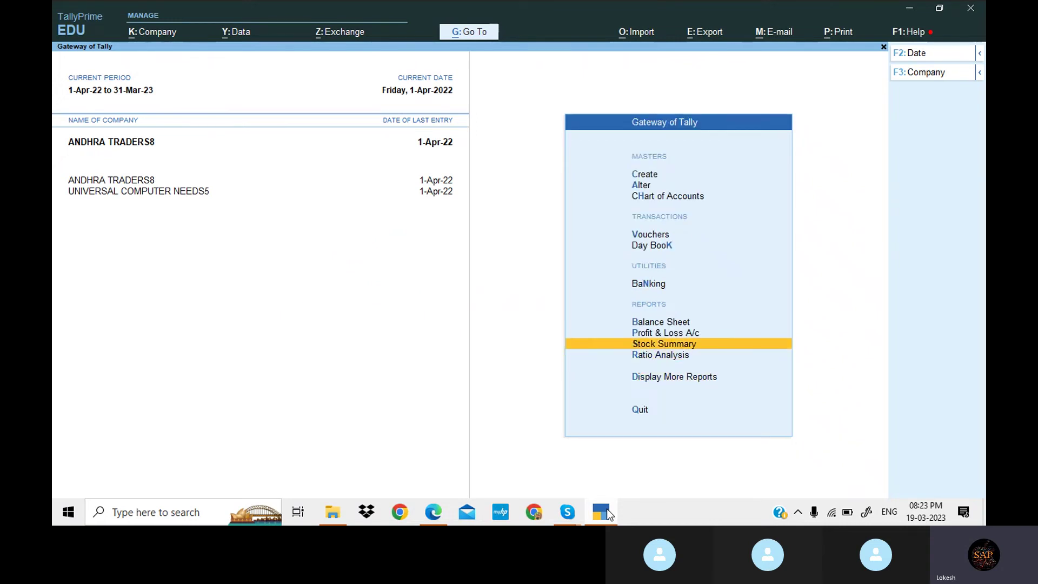
pyautogui.press('Return')
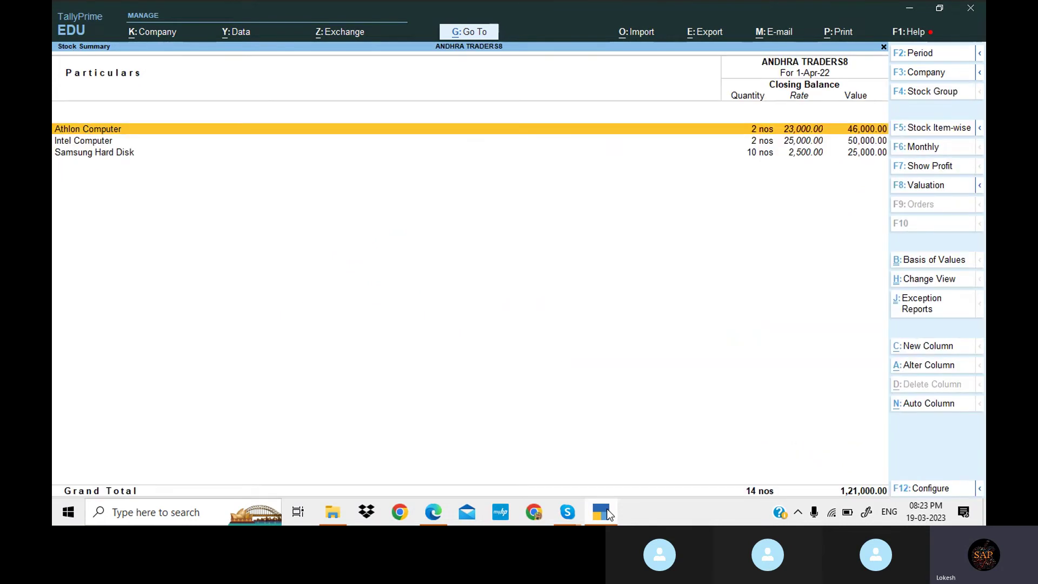
pyautogui.click(943, 489)
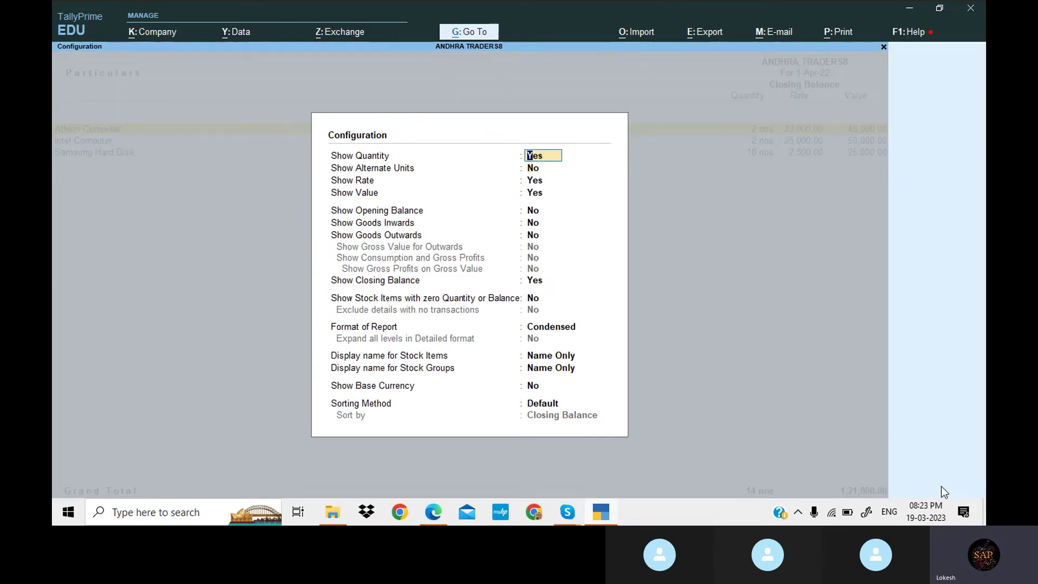
pyautogui.press('Down')
pyautogui.press('Down')
pyautogui.press('Down')
pyautogui.press('Down')
pyautogui.press('Down')
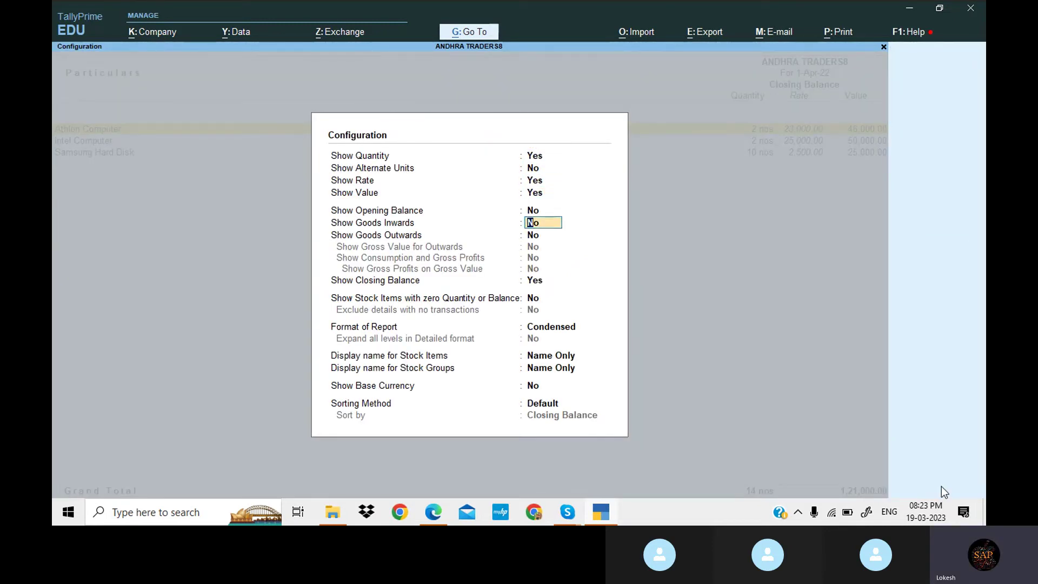
pyautogui.press('y')
pyautogui.press('y')
pyautogui.press('Down')
pyautogui.press('Down')
pyautogui.press('Down')
pyautogui.press('Down')
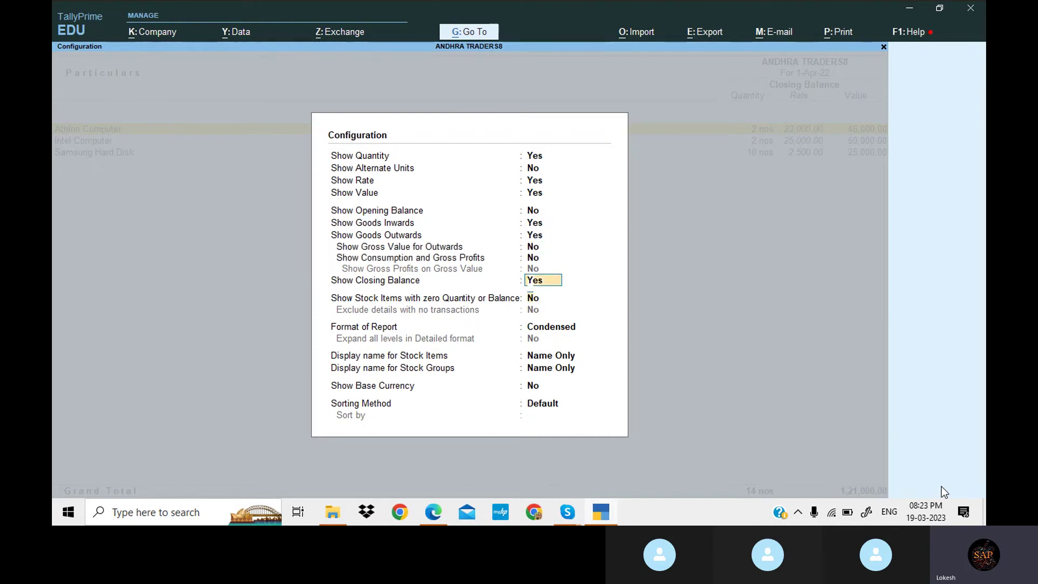
pyautogui.press('Return')
pyautogui.press('Return')
pyautogui.press('Return')
pyautogui.press('Return')
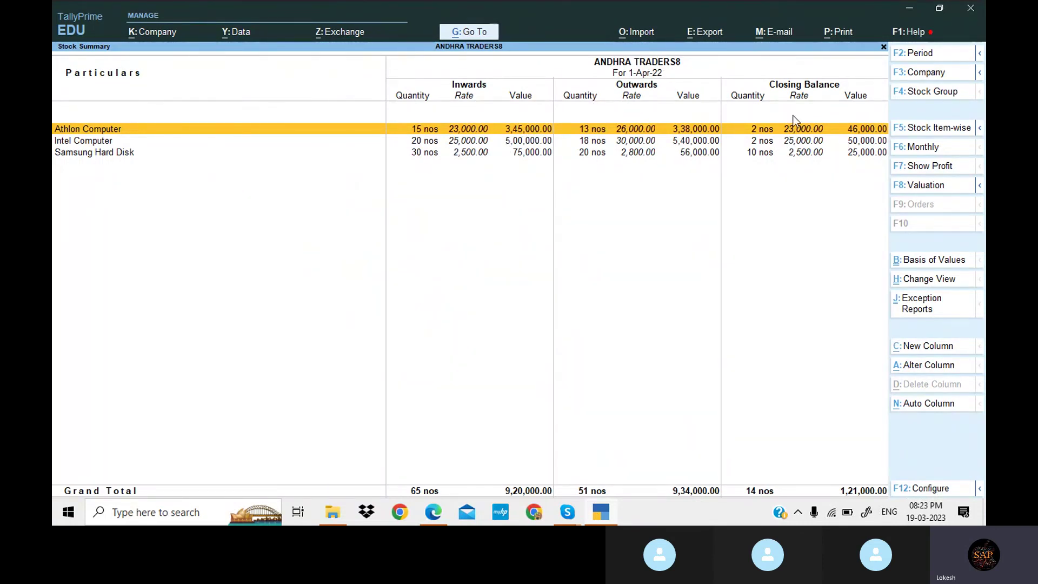
pyautogui.press('Escape')
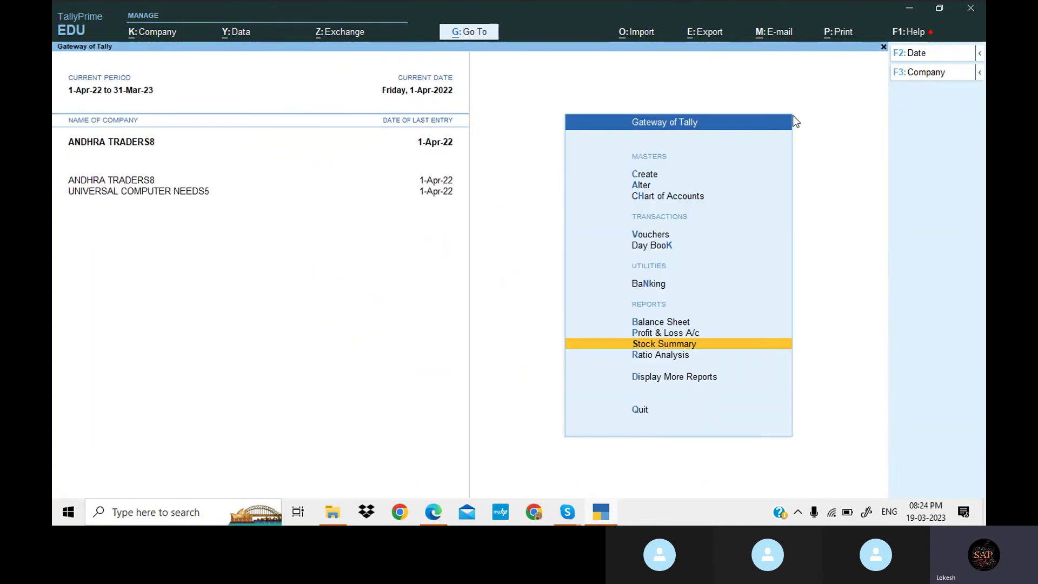
# Switch to the Skype call window.
pyautogui.click(569, 512)
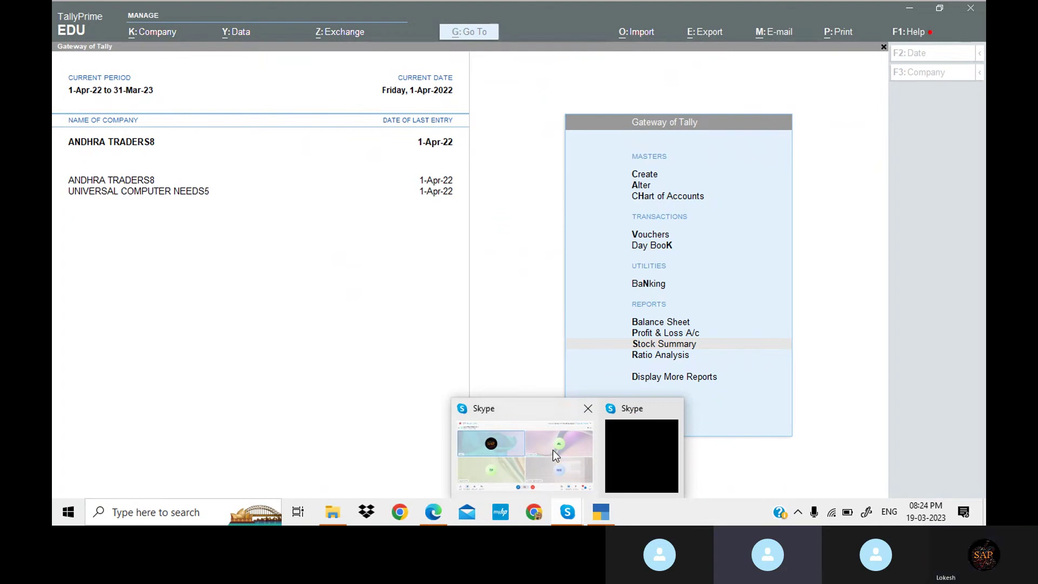
pyautogui.click(553, 450)
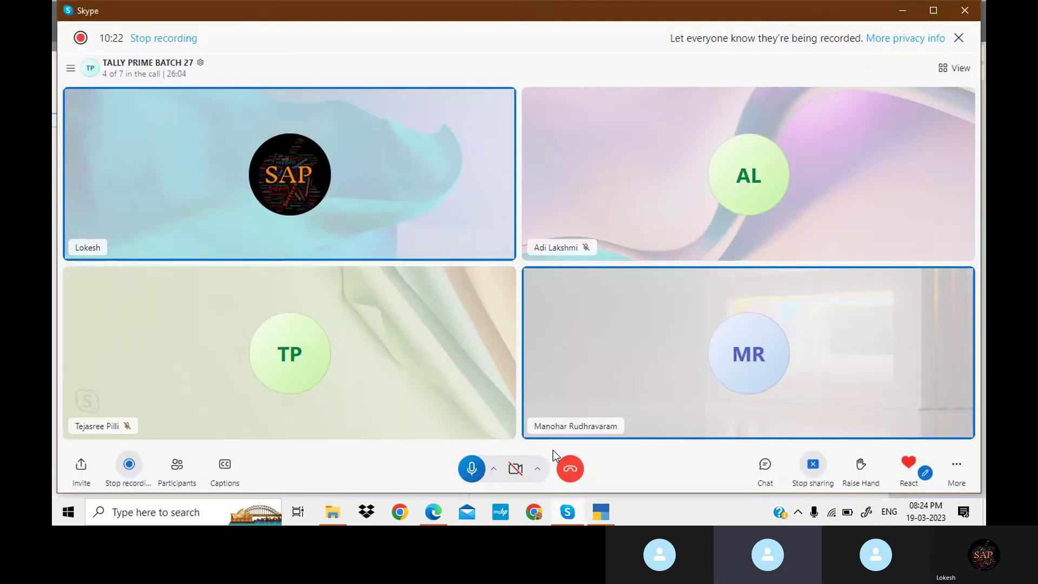